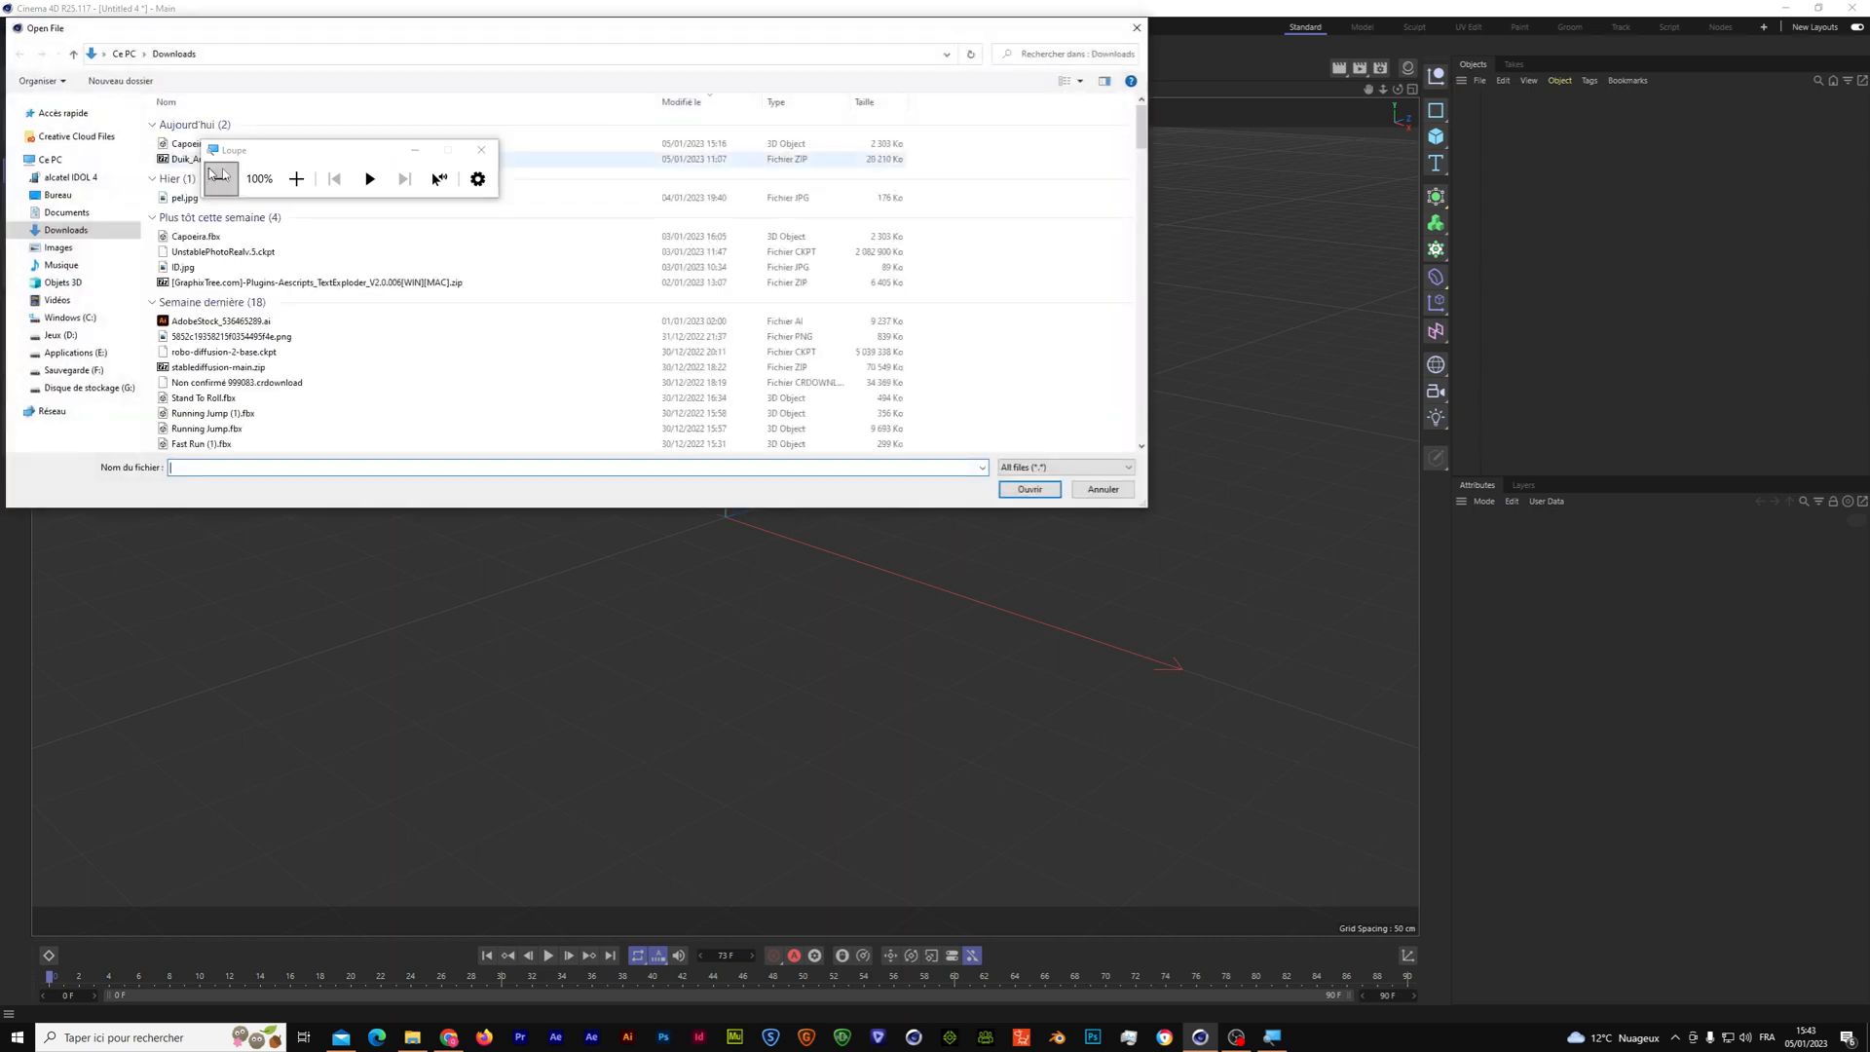
Step: Import Capoeira (1).fbx from the Downloads folder, keeping the offered import settings and declining to reassign the included takes
left_click(183, 145)
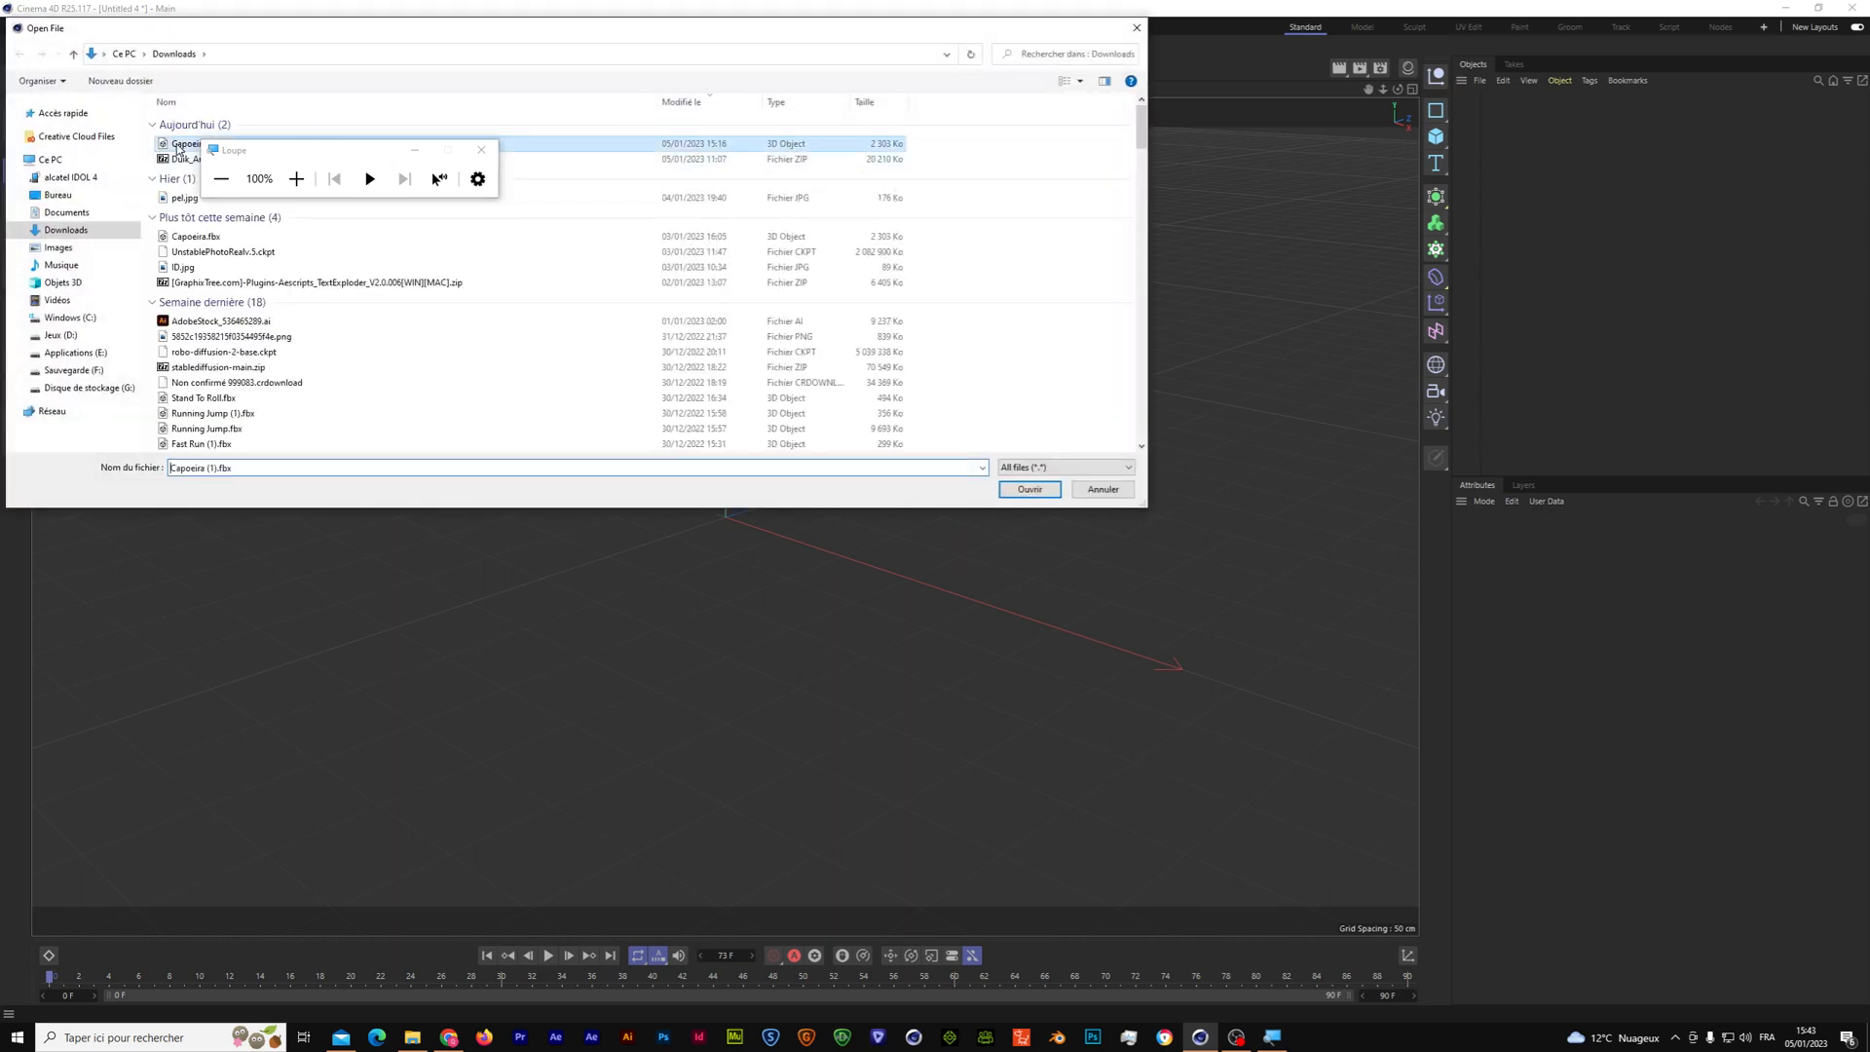
left_click(1029, 488)
left_click(983, 678)
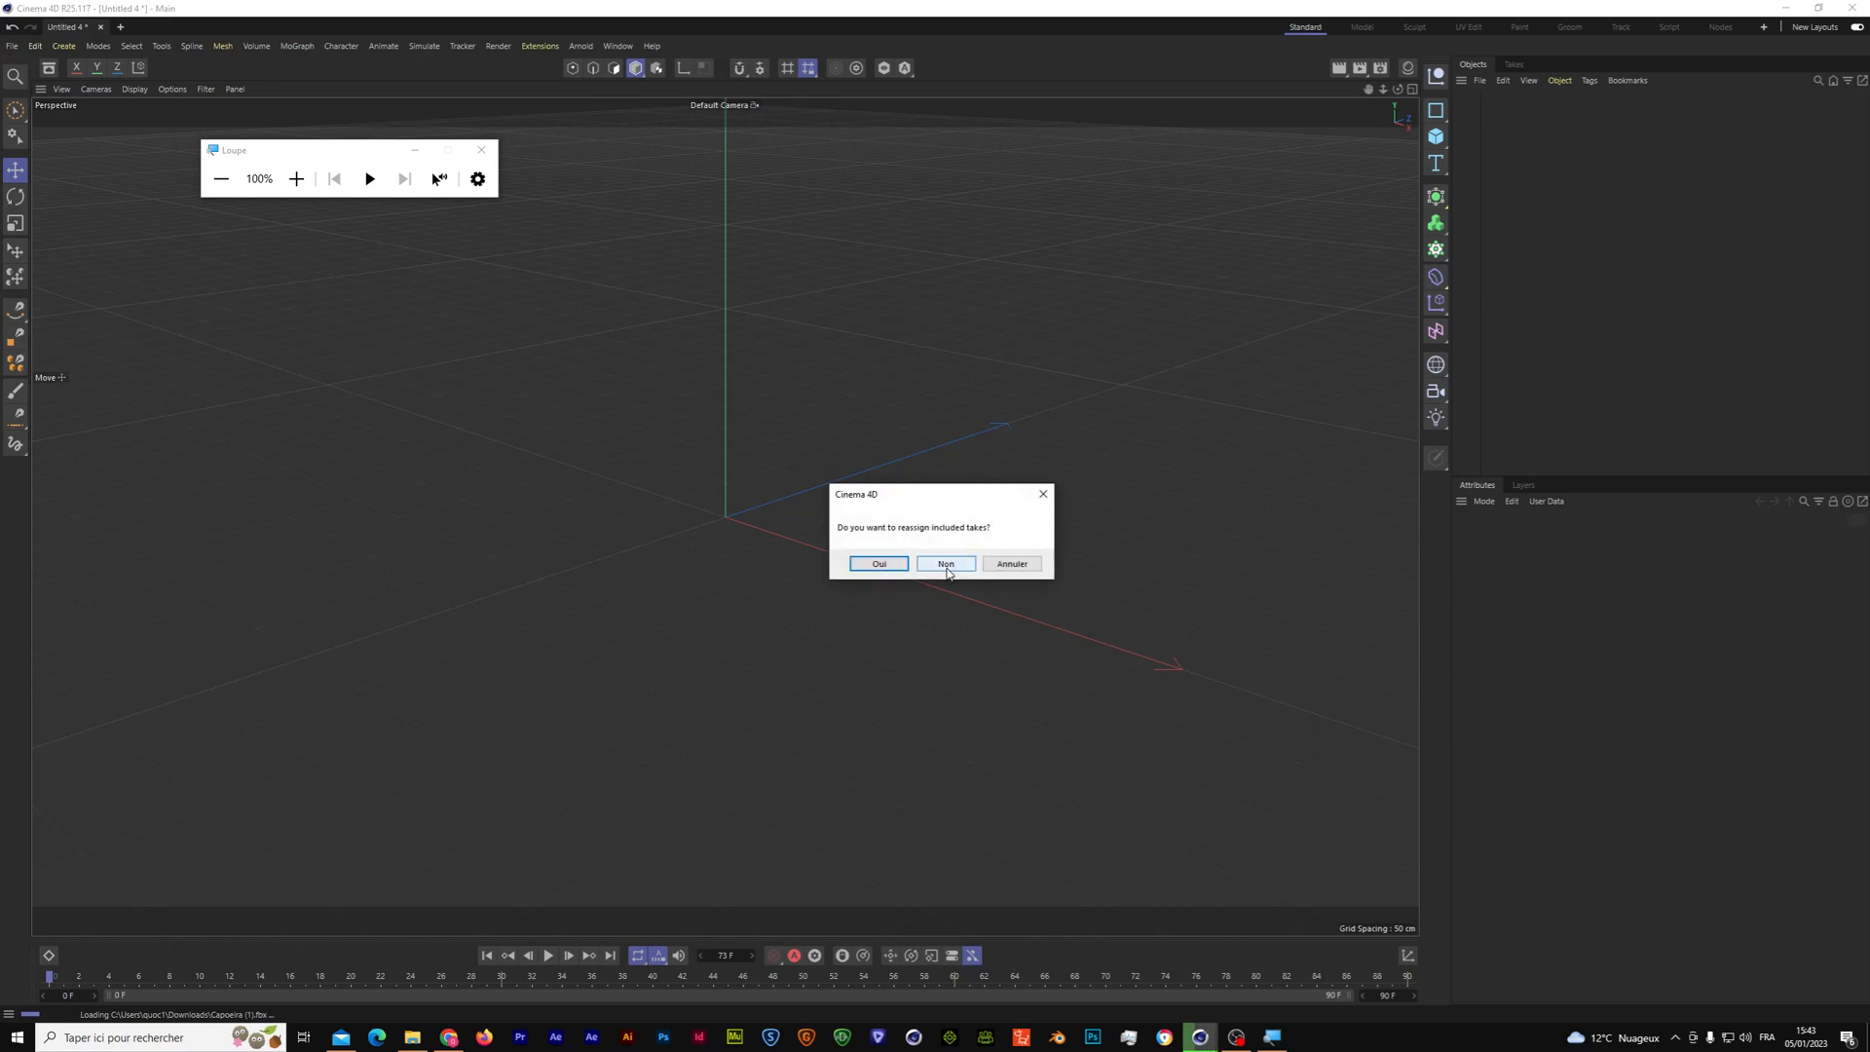
left_click(945, 565)
Step: Preview the imported animation and set the timeline's end frame to 107
left_click(548, 955)
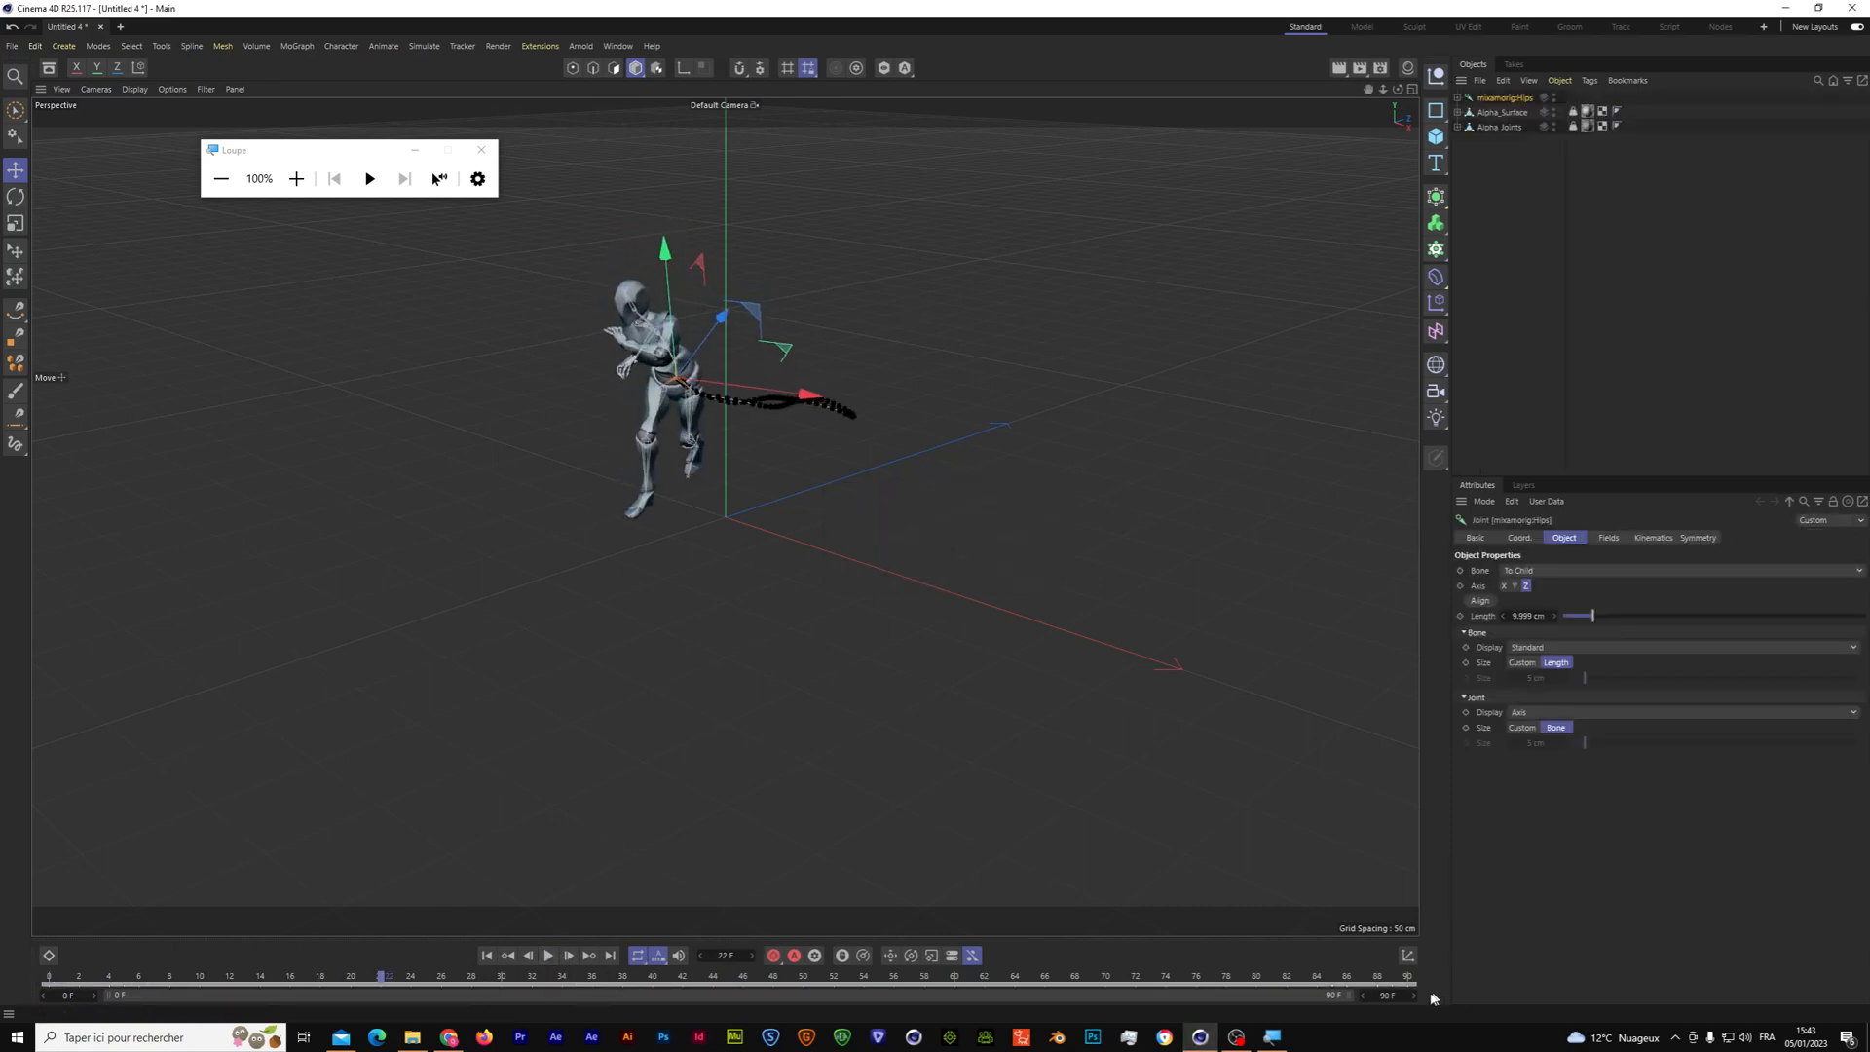
left_click(1382, 995)
type("107")
key("Return")
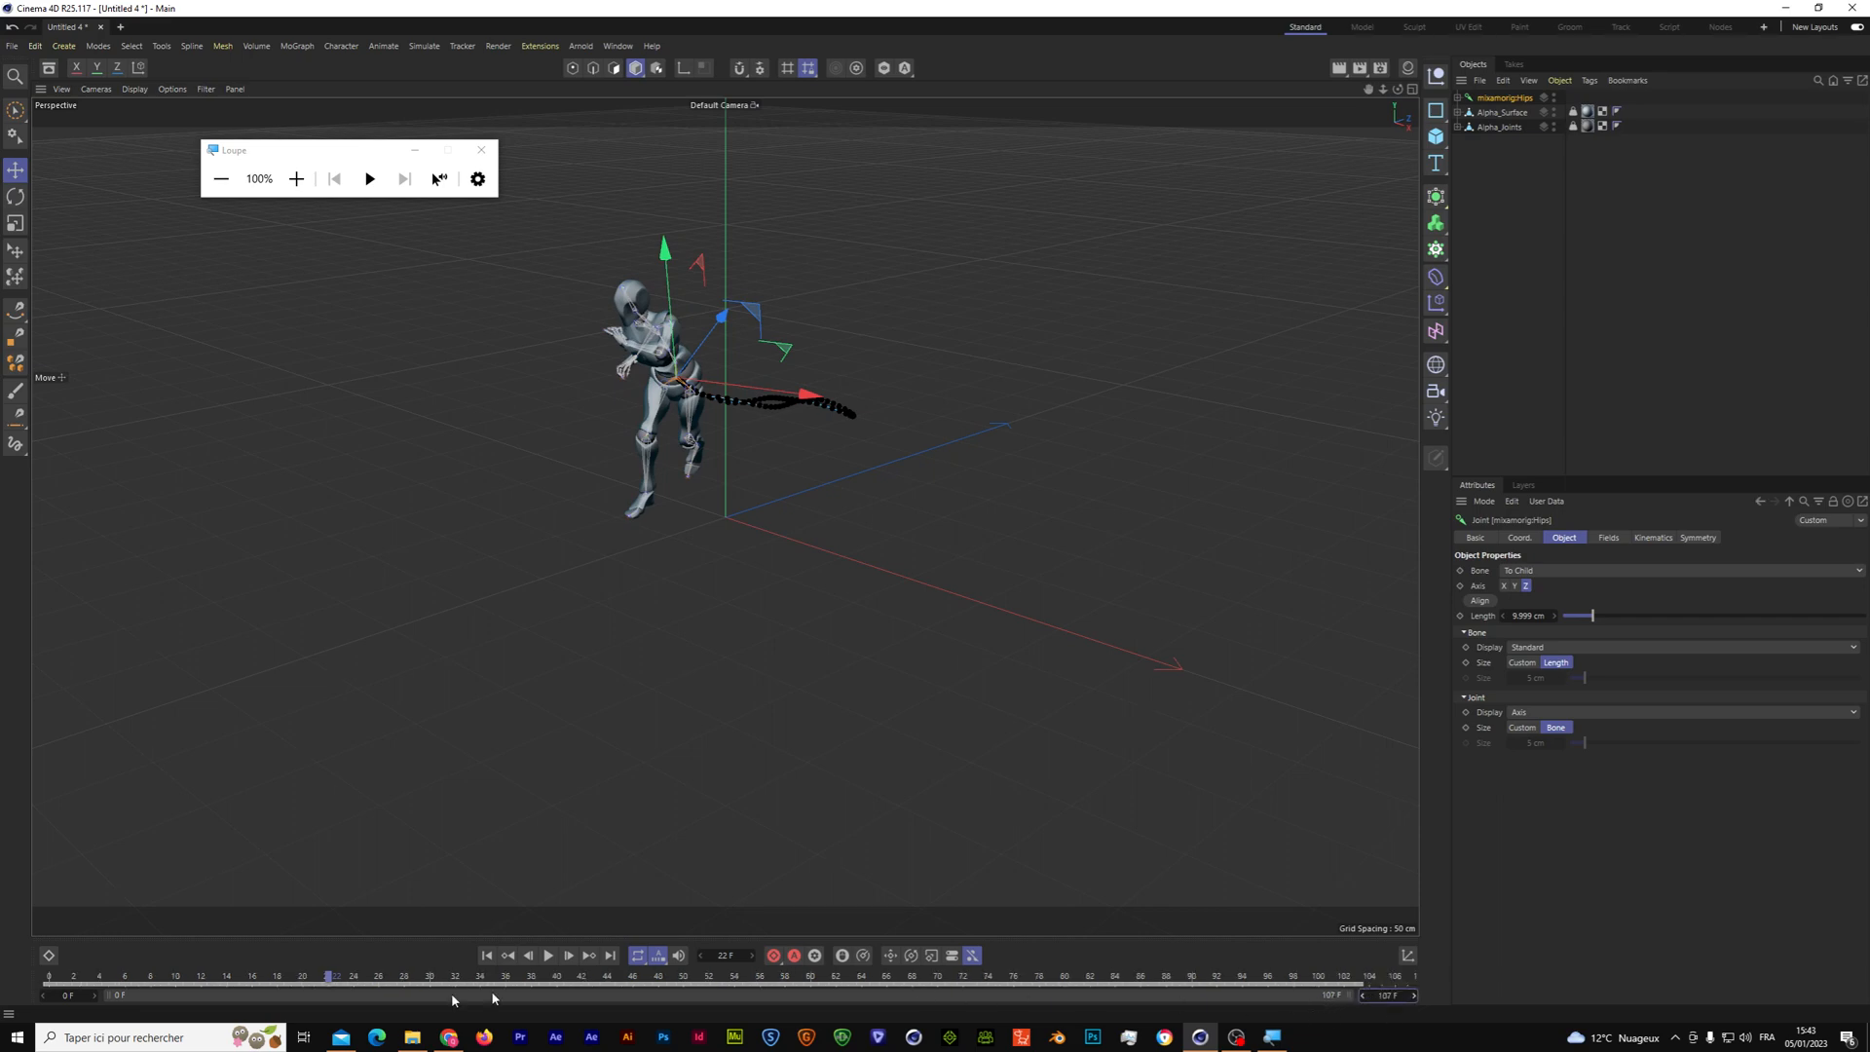
Step: Return to frame 0 and play the character's animation to check the full movement
left_click_drag(218, 980, 44, 991)
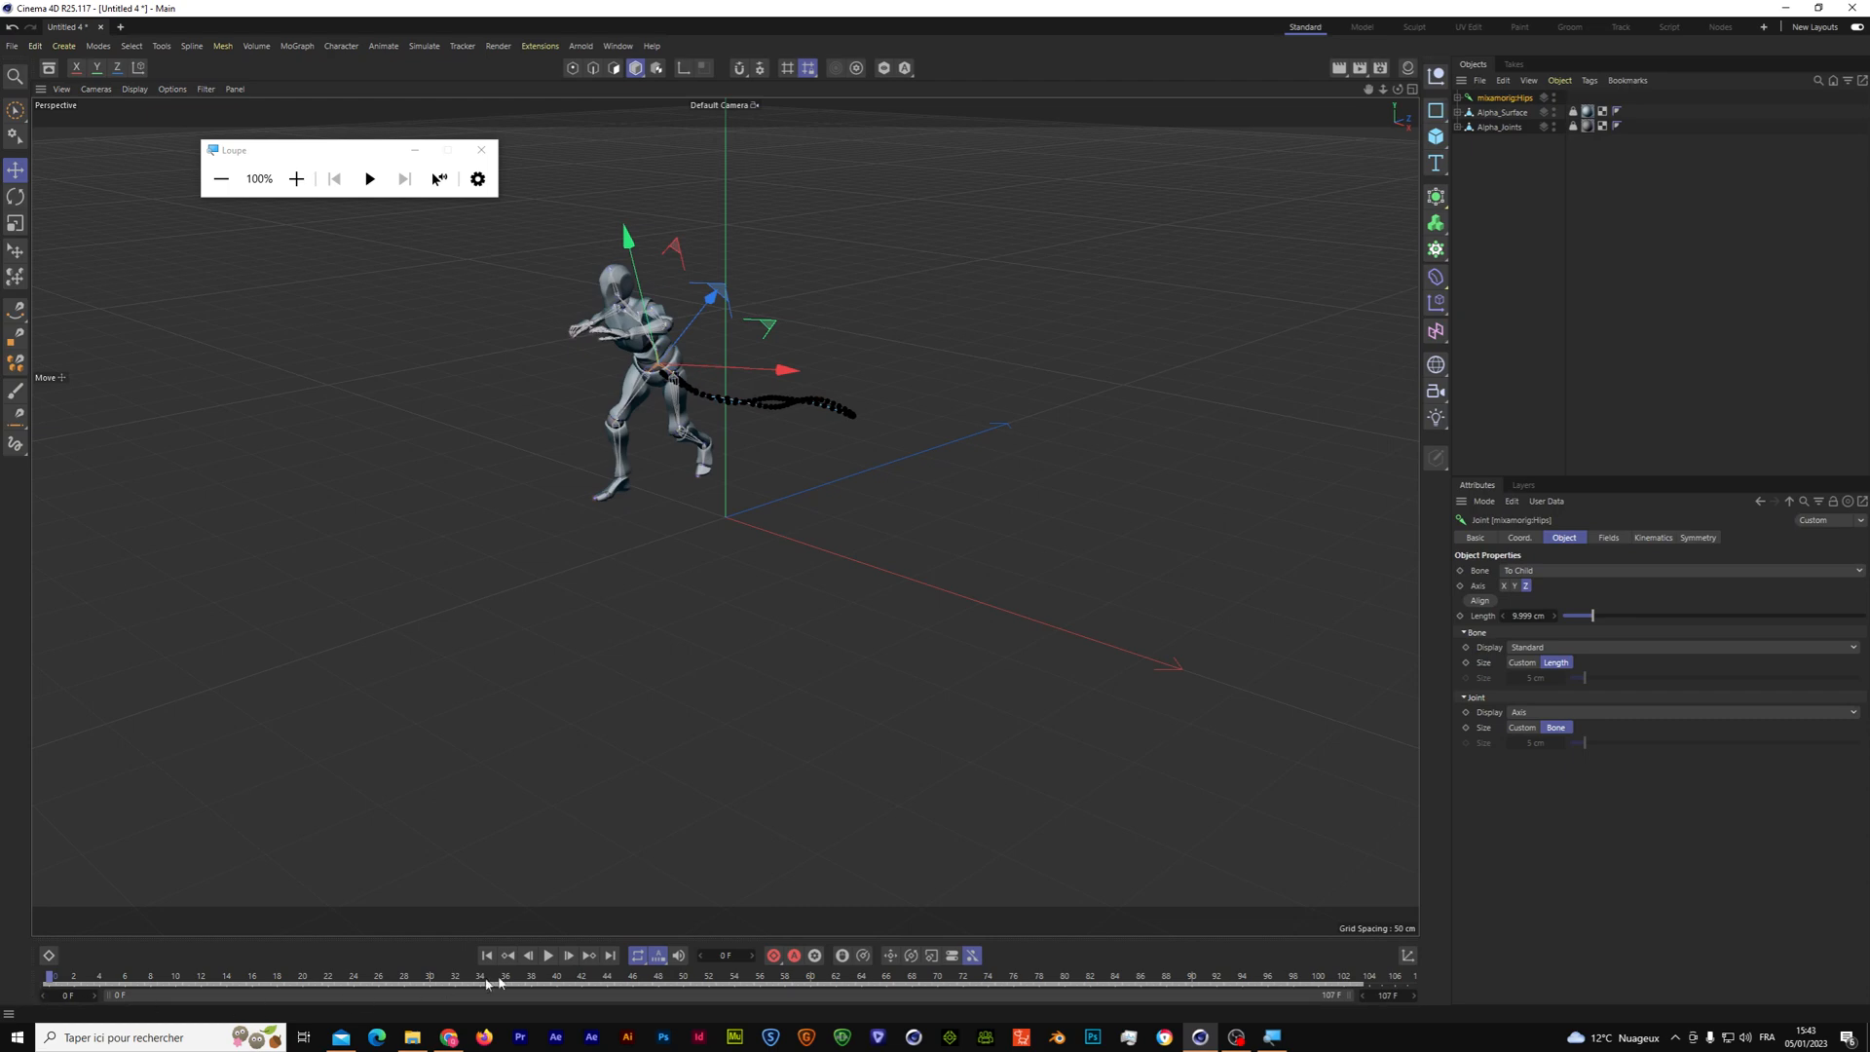
left_click(545, 956)
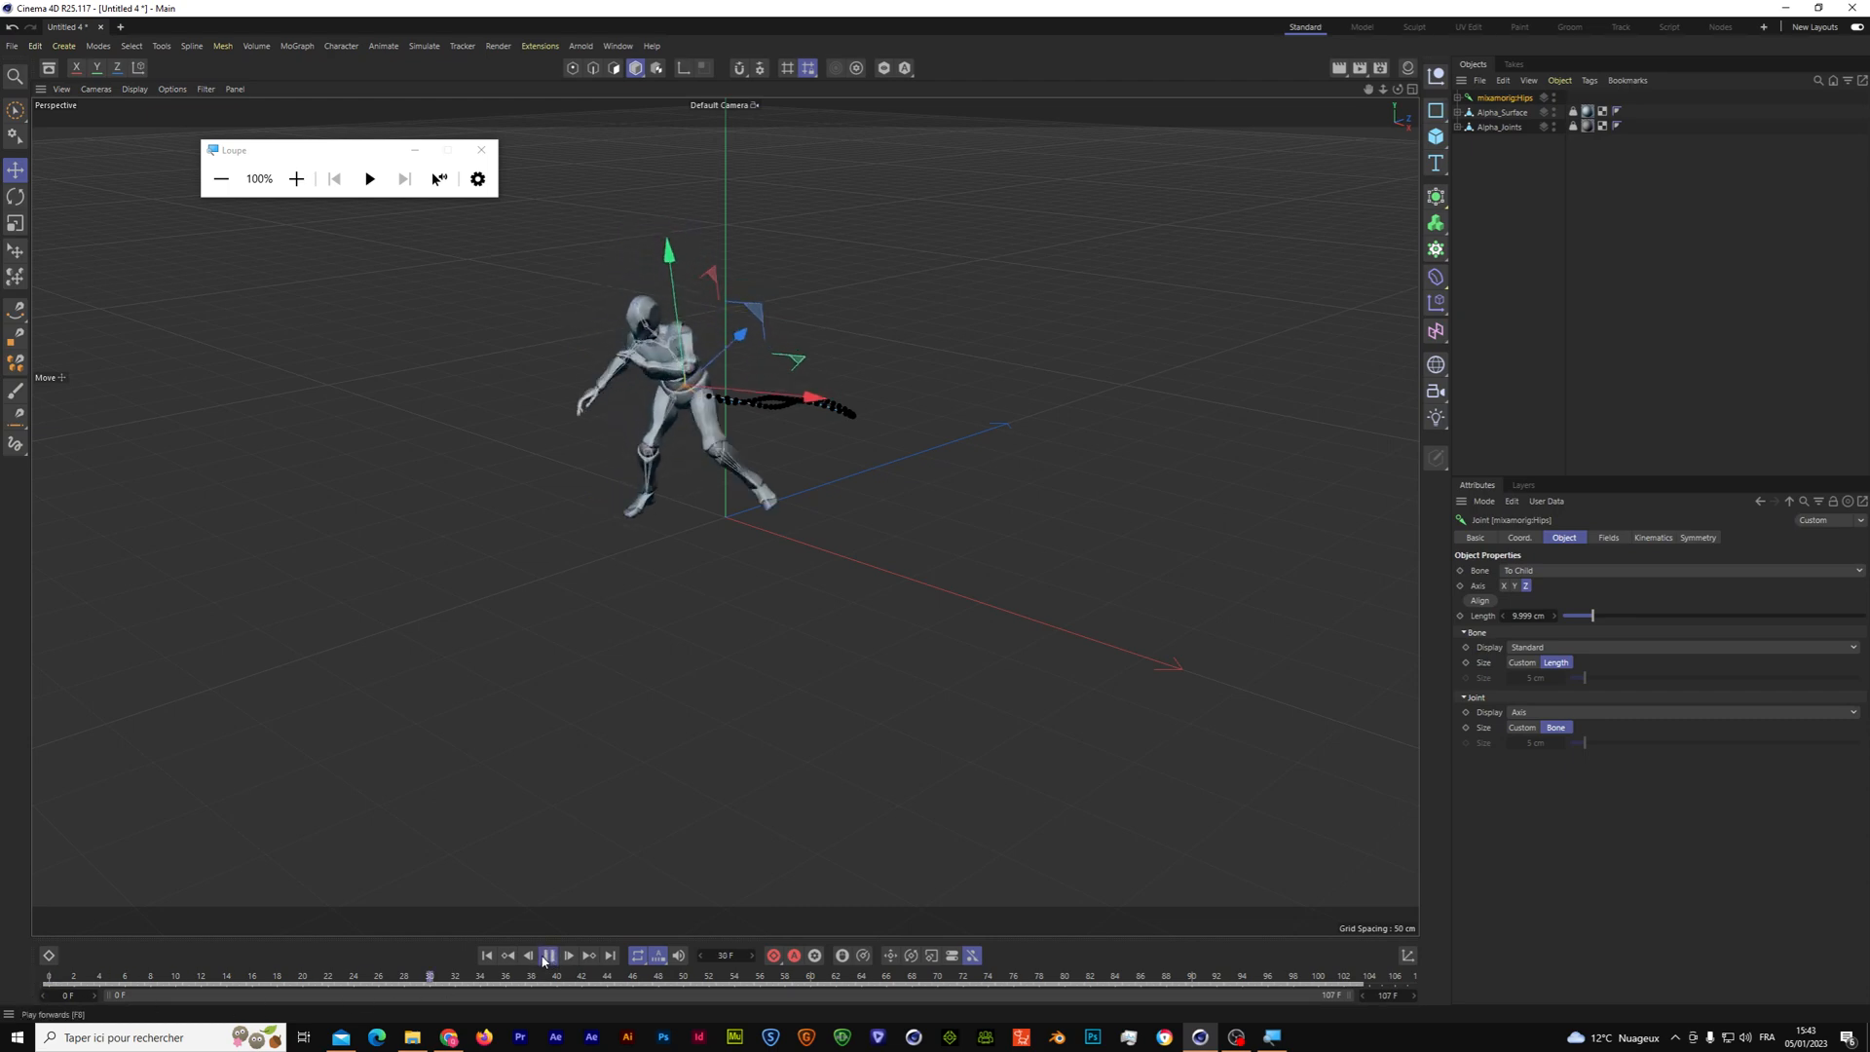
left_click(546, 956)
Step: Create a Cloner and a Cube at the top level, and place the Cube inside the Cloner as its child
left_click(1406, 292)
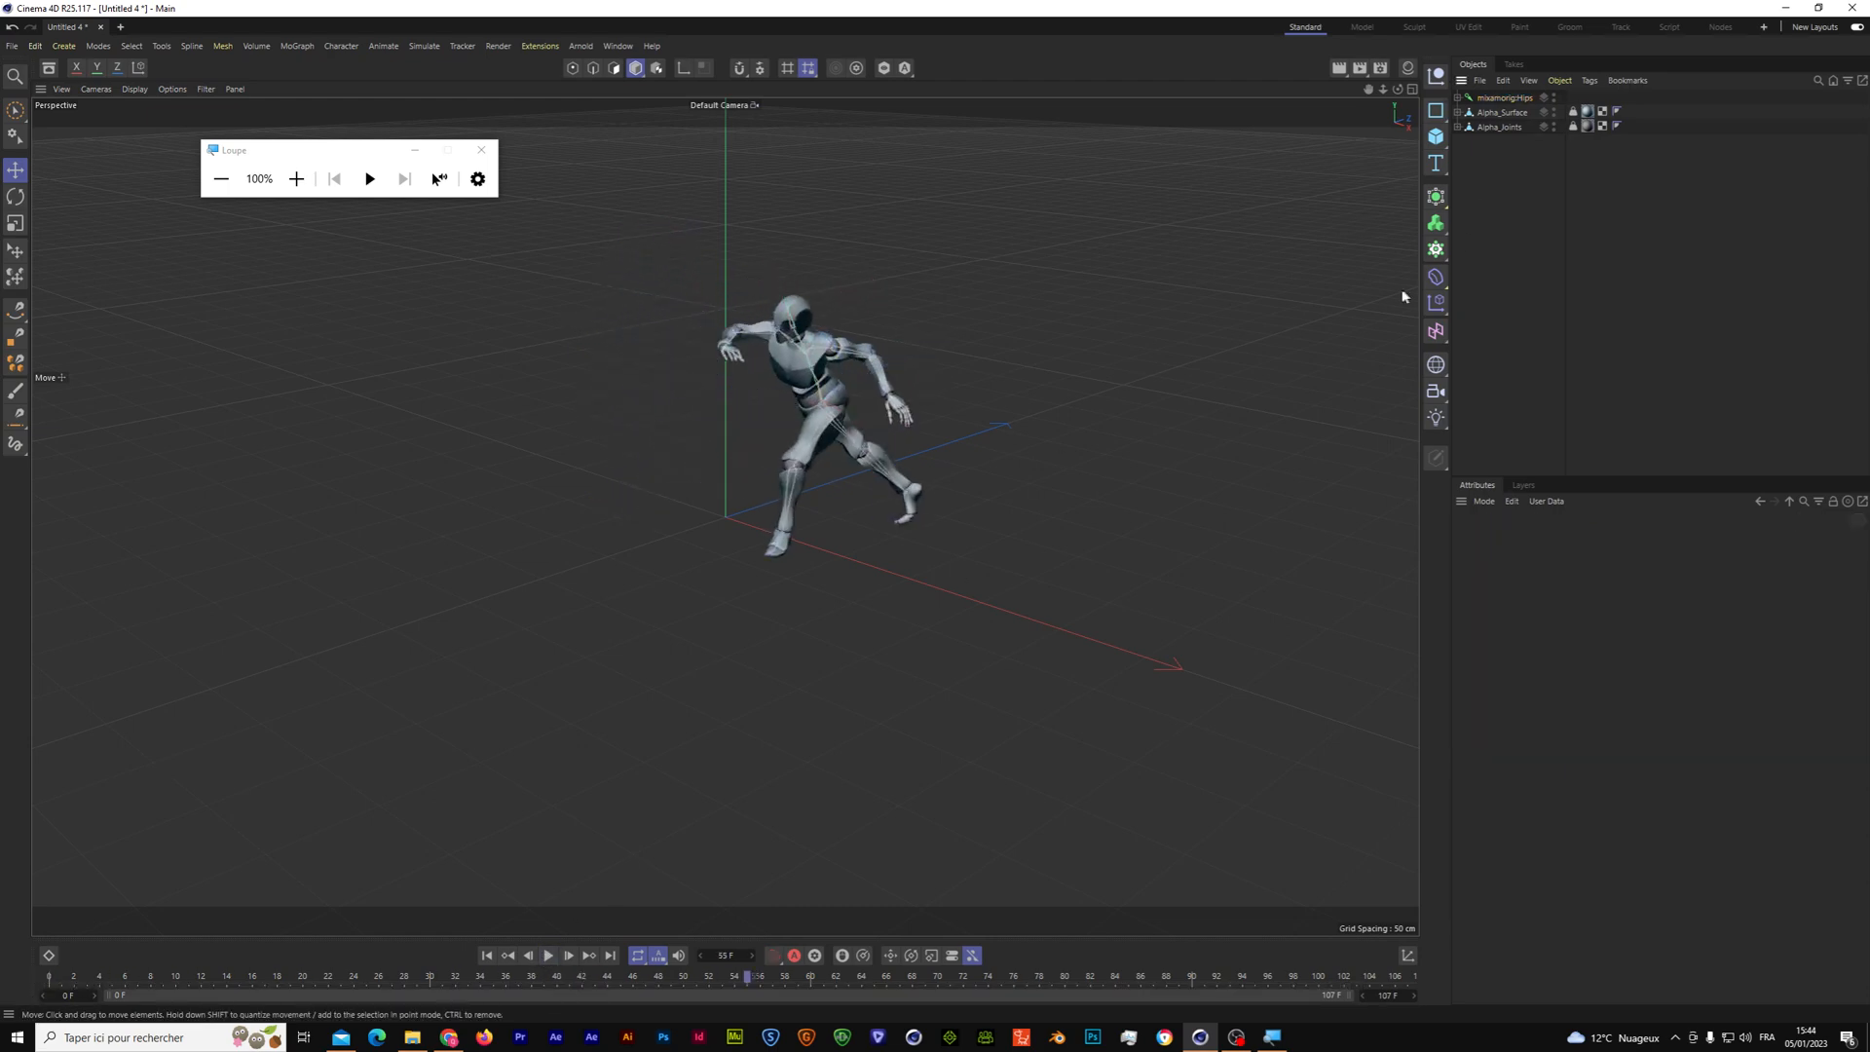
left_click(1436, 250)
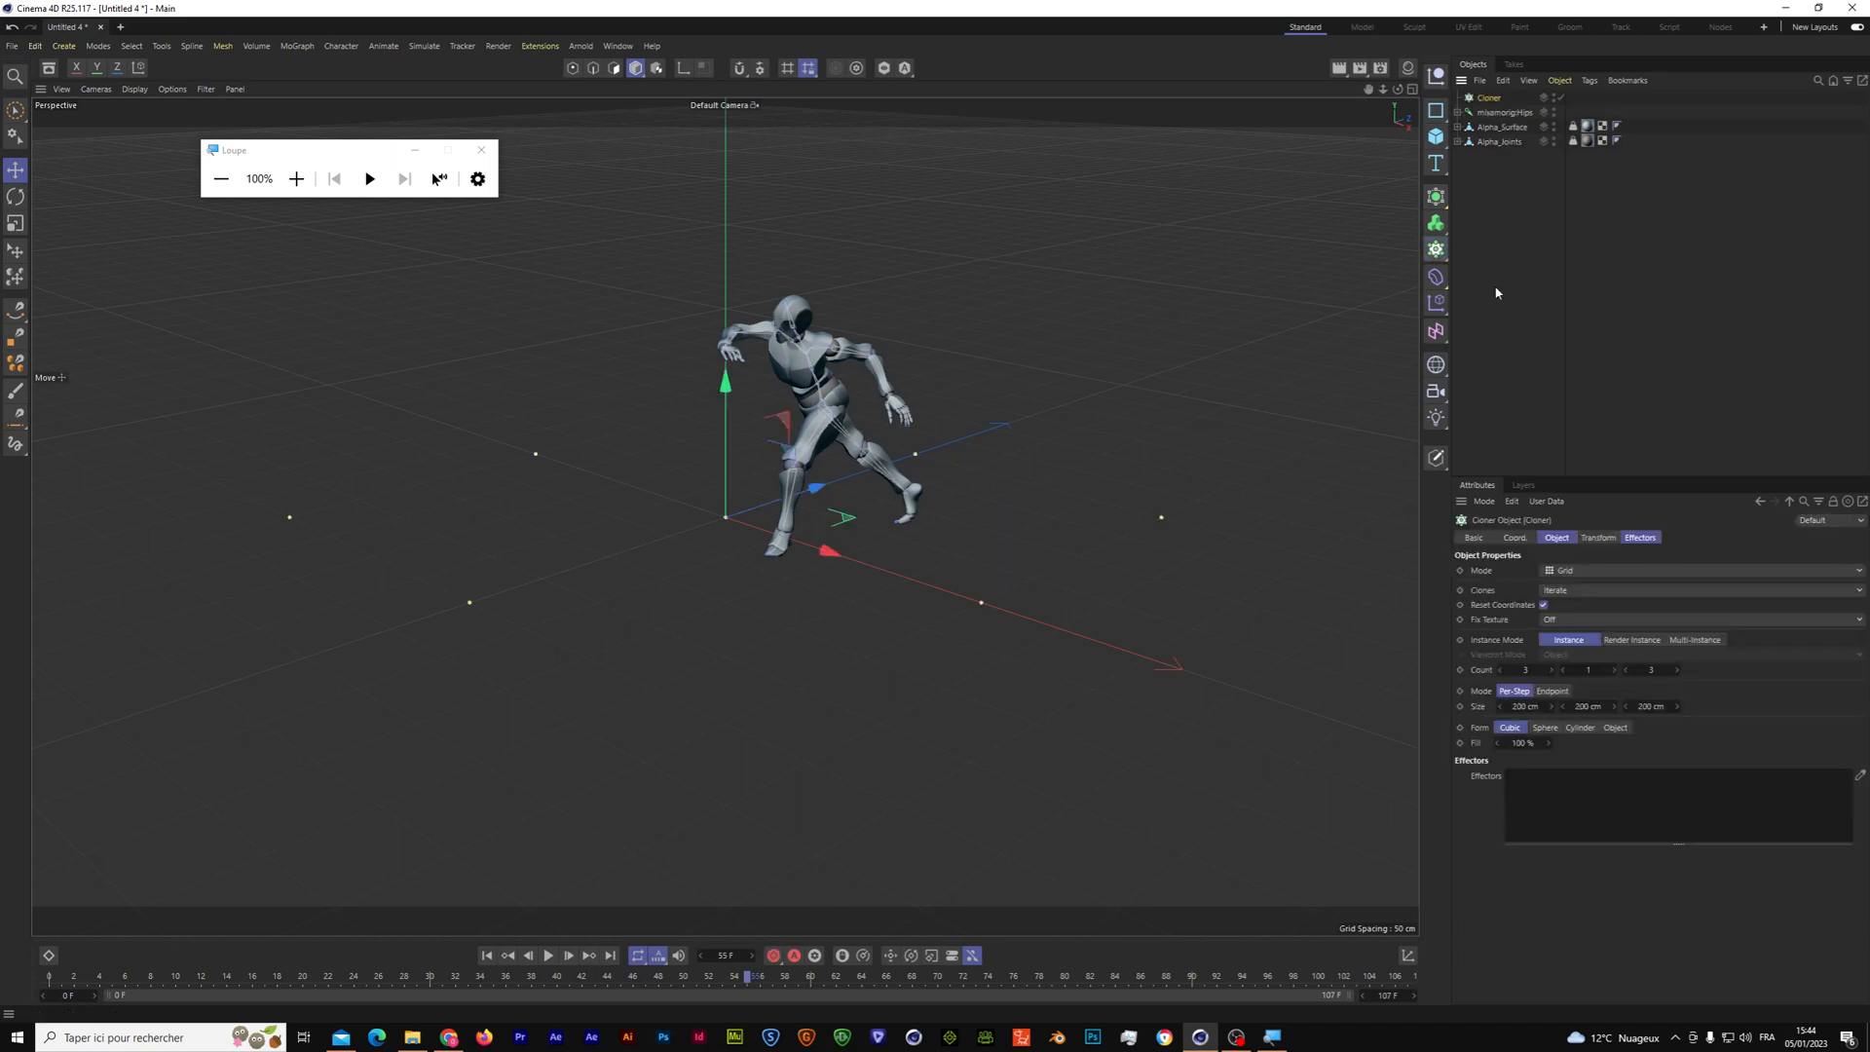
left_click(1516, 159)
left_click(1436, 136)
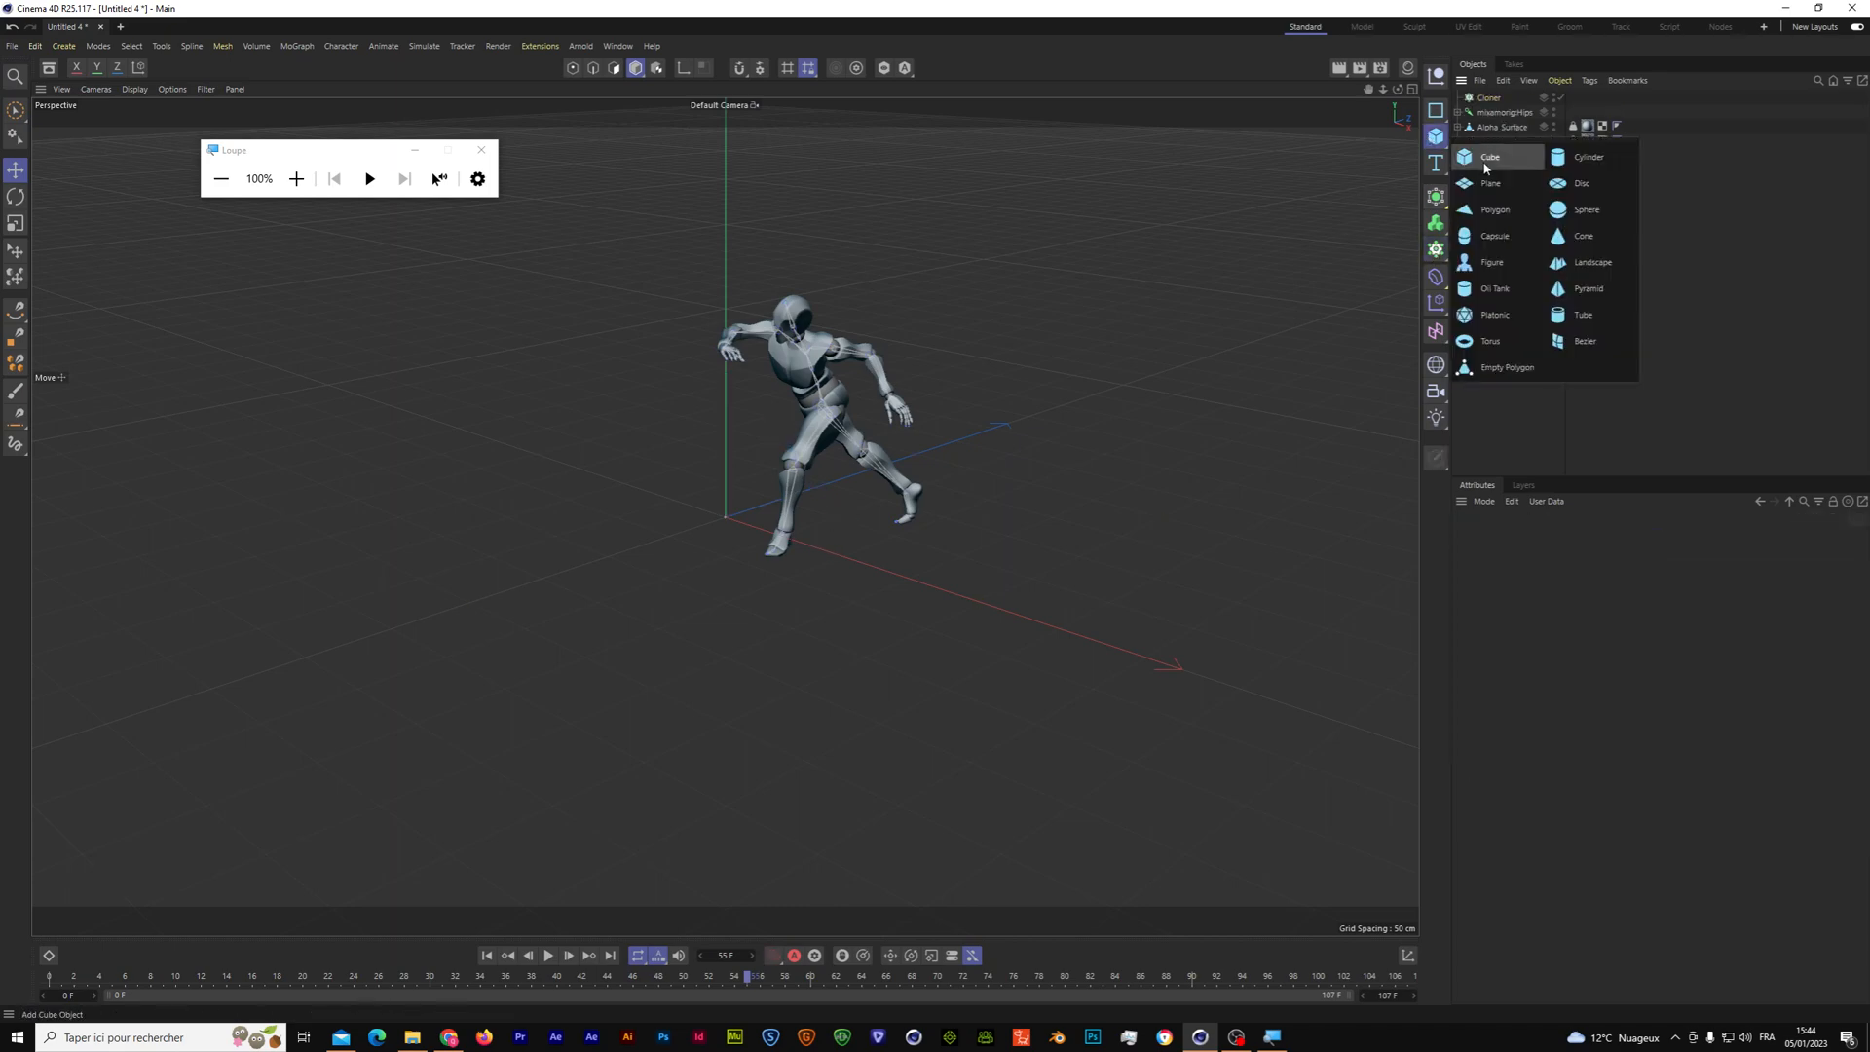
left_click(1480, 156)
left_click_drag(1497, 128, 1492, 113)
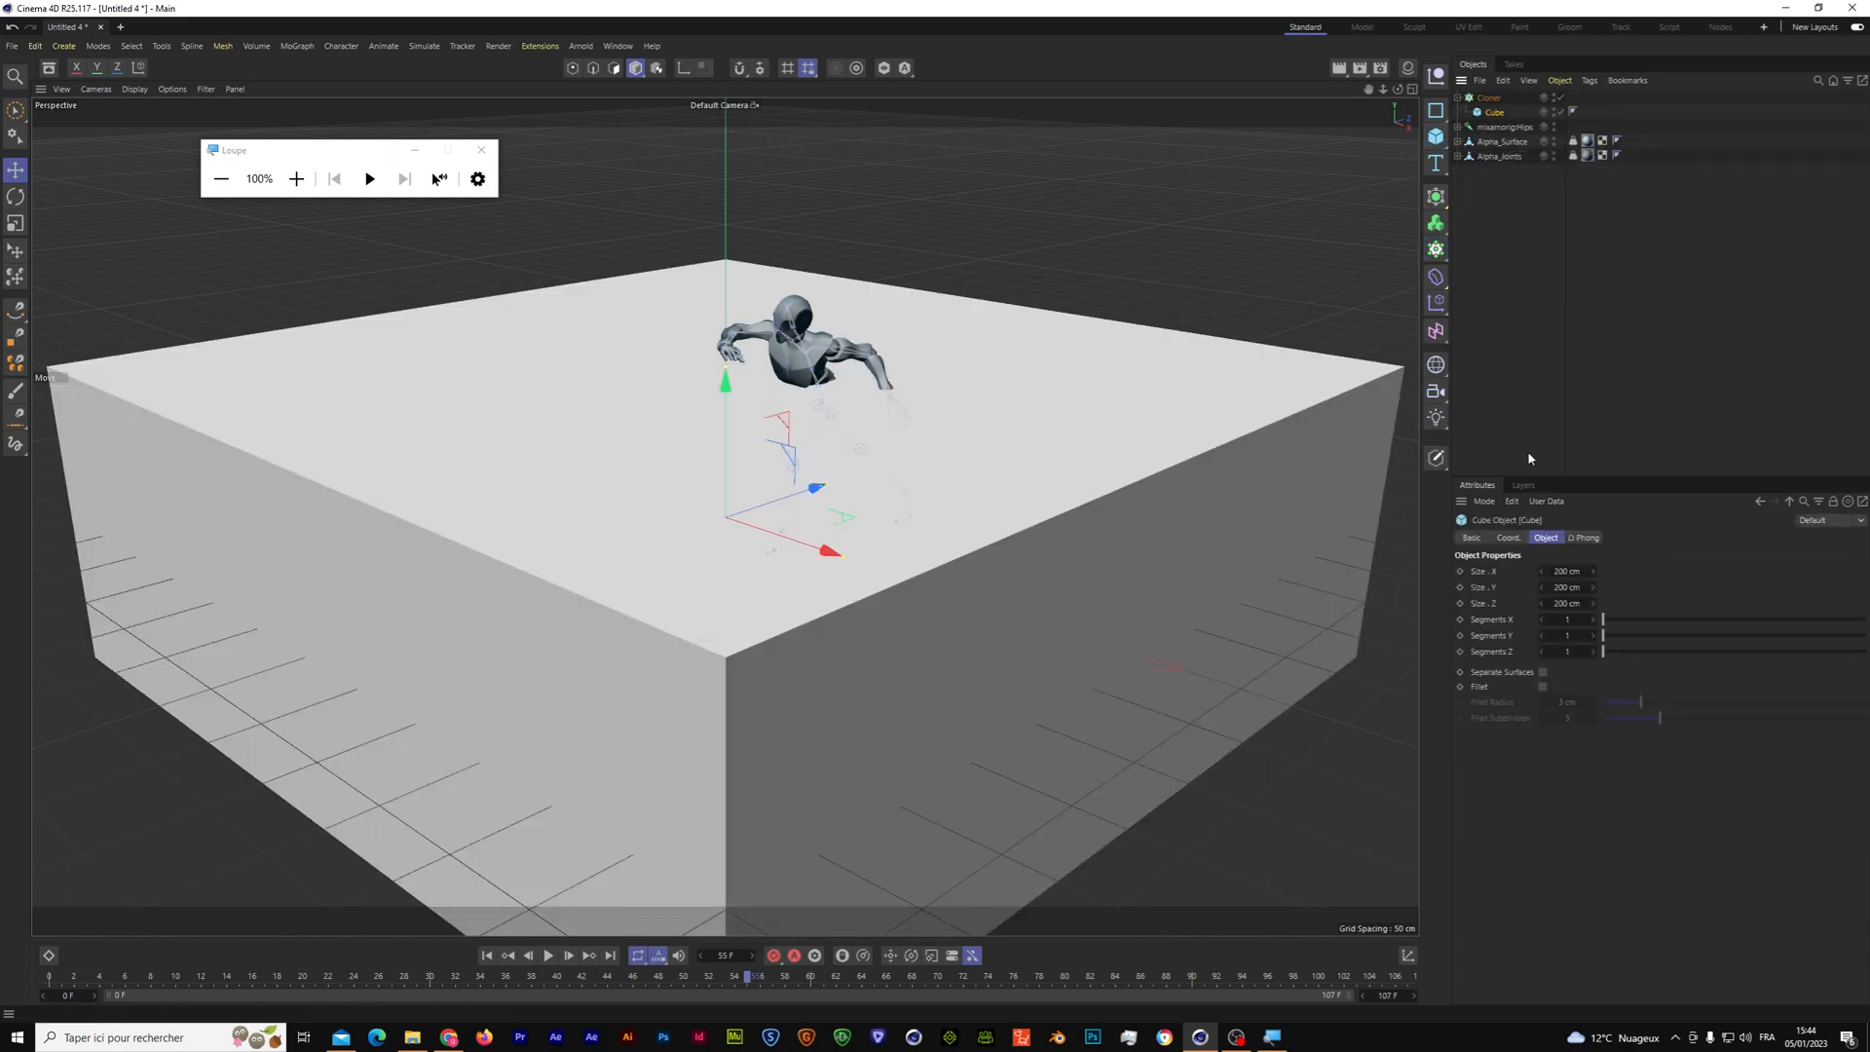
Step: Set the cube's X and Y sizes to 1 cm
left_click(1564, 571)
type("1")
key("Return")
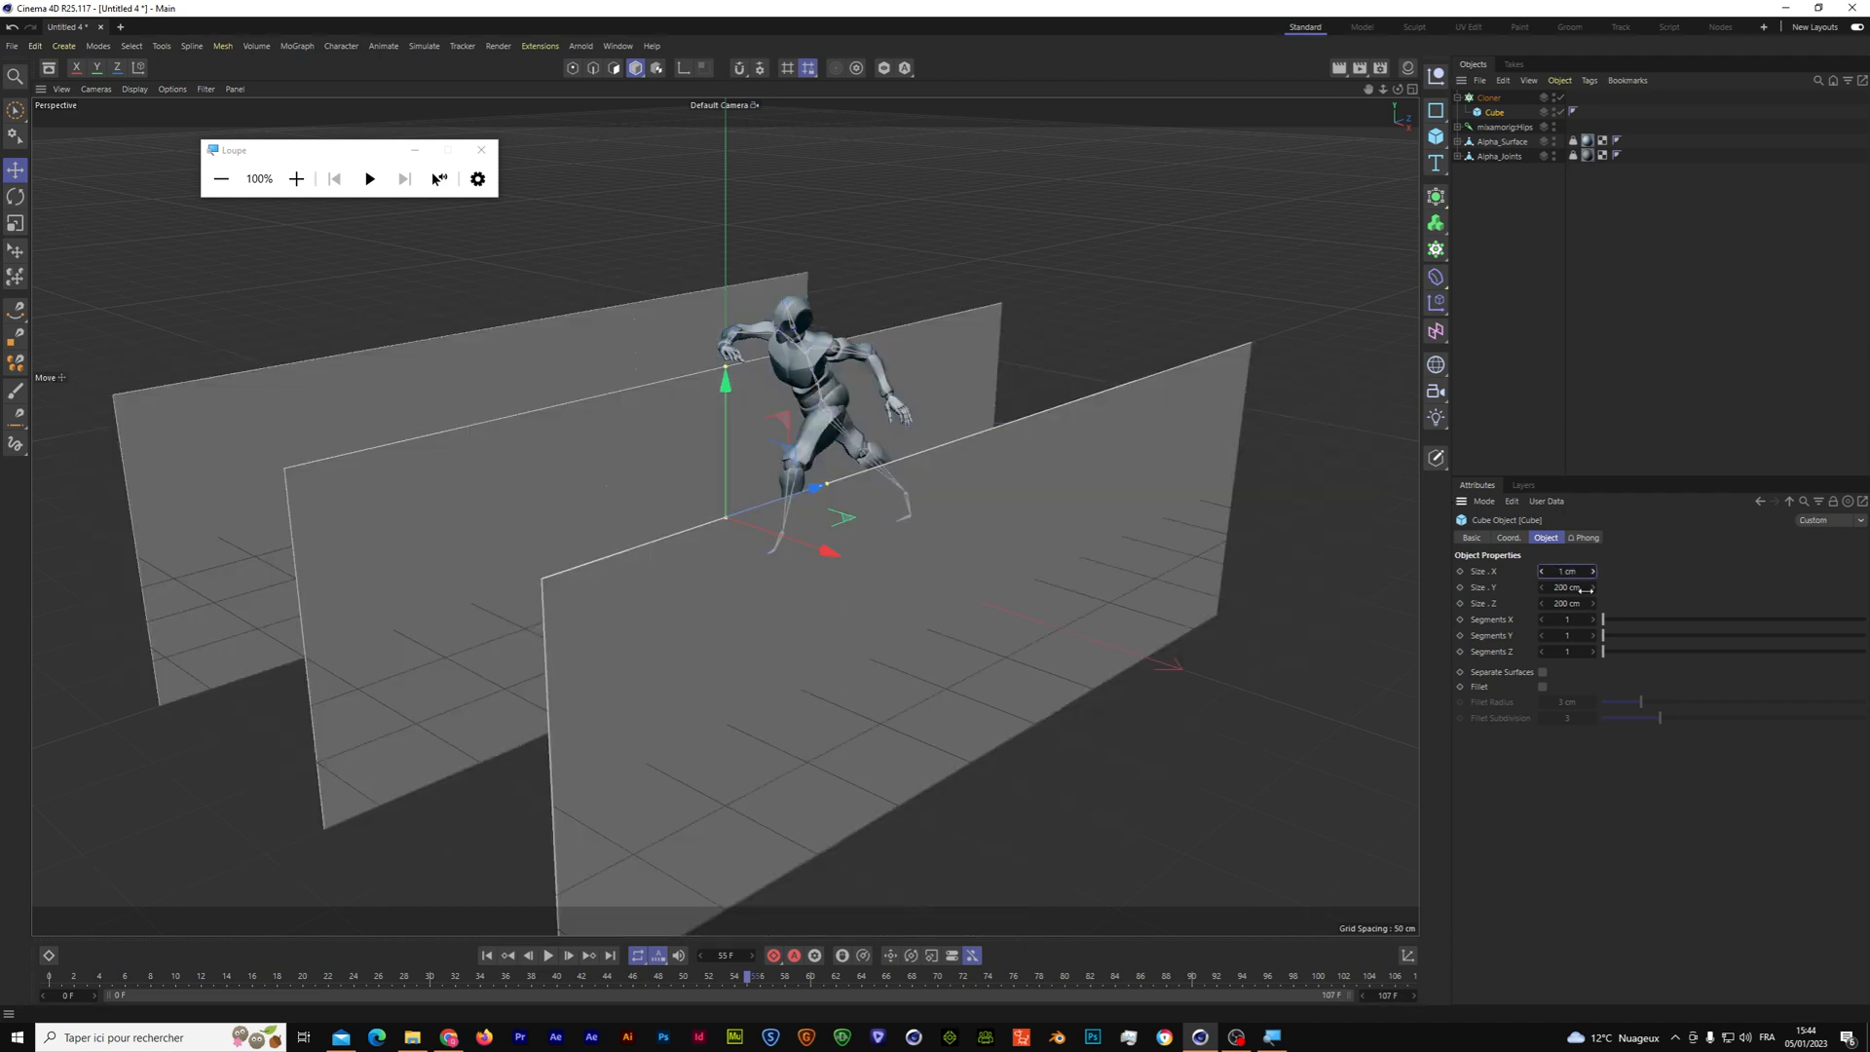
left_click(1559, 588)
type("1")
key("Return")
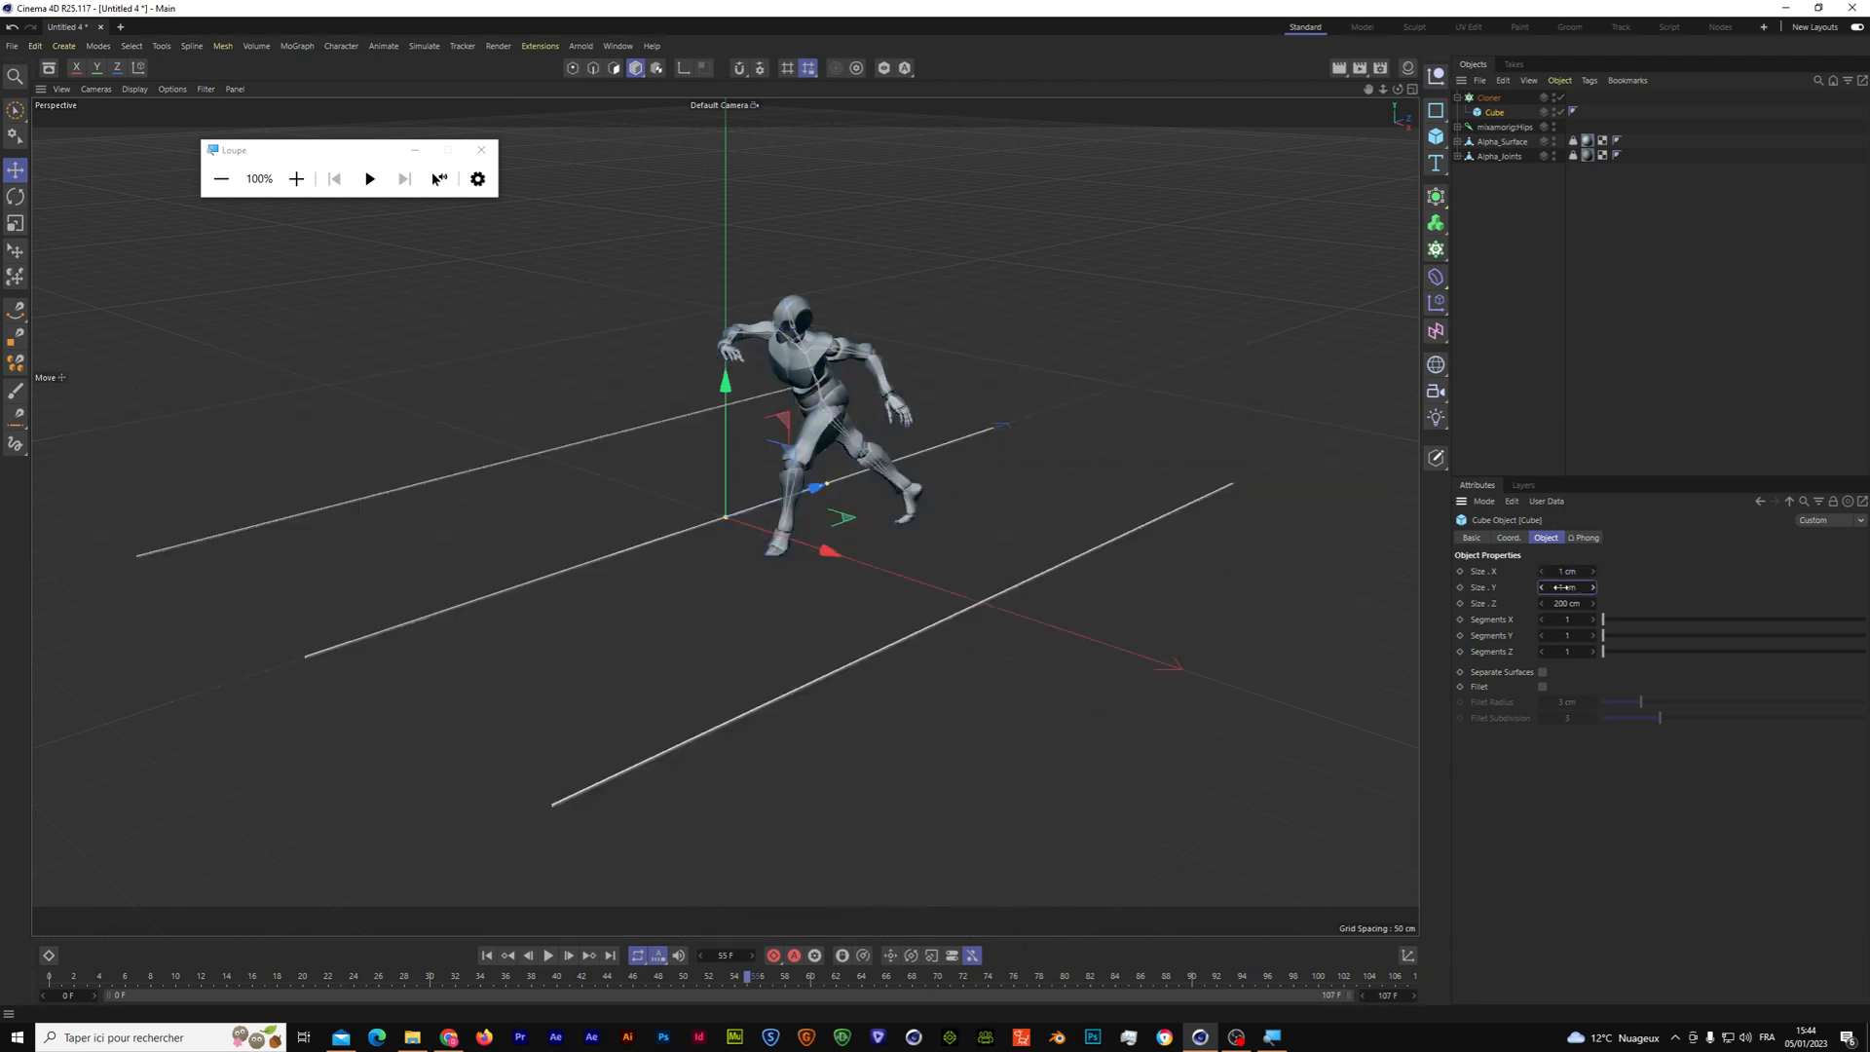
Step: Set the cloned cube's size to 10 cm on all three axes
left_click(1564, 603)
type("10")
key("Return")
left_click(1563, 587)
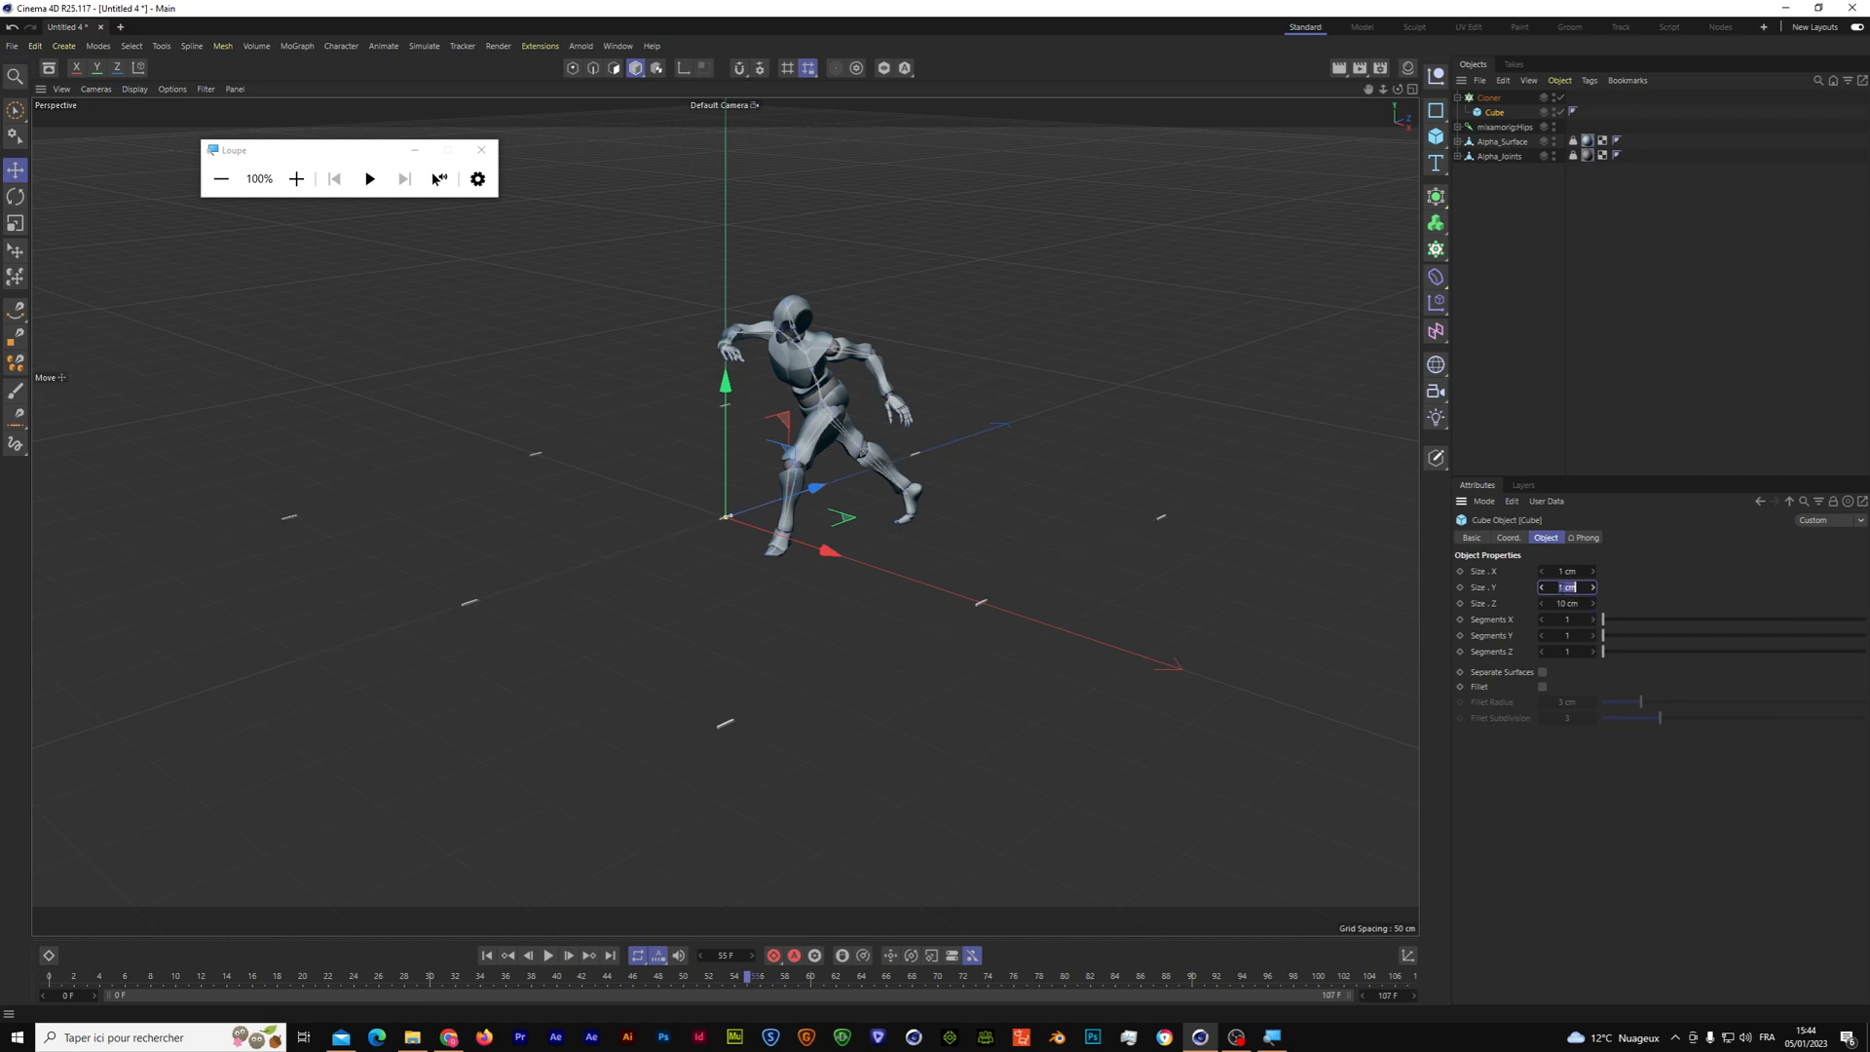
type("10")
key("Return")
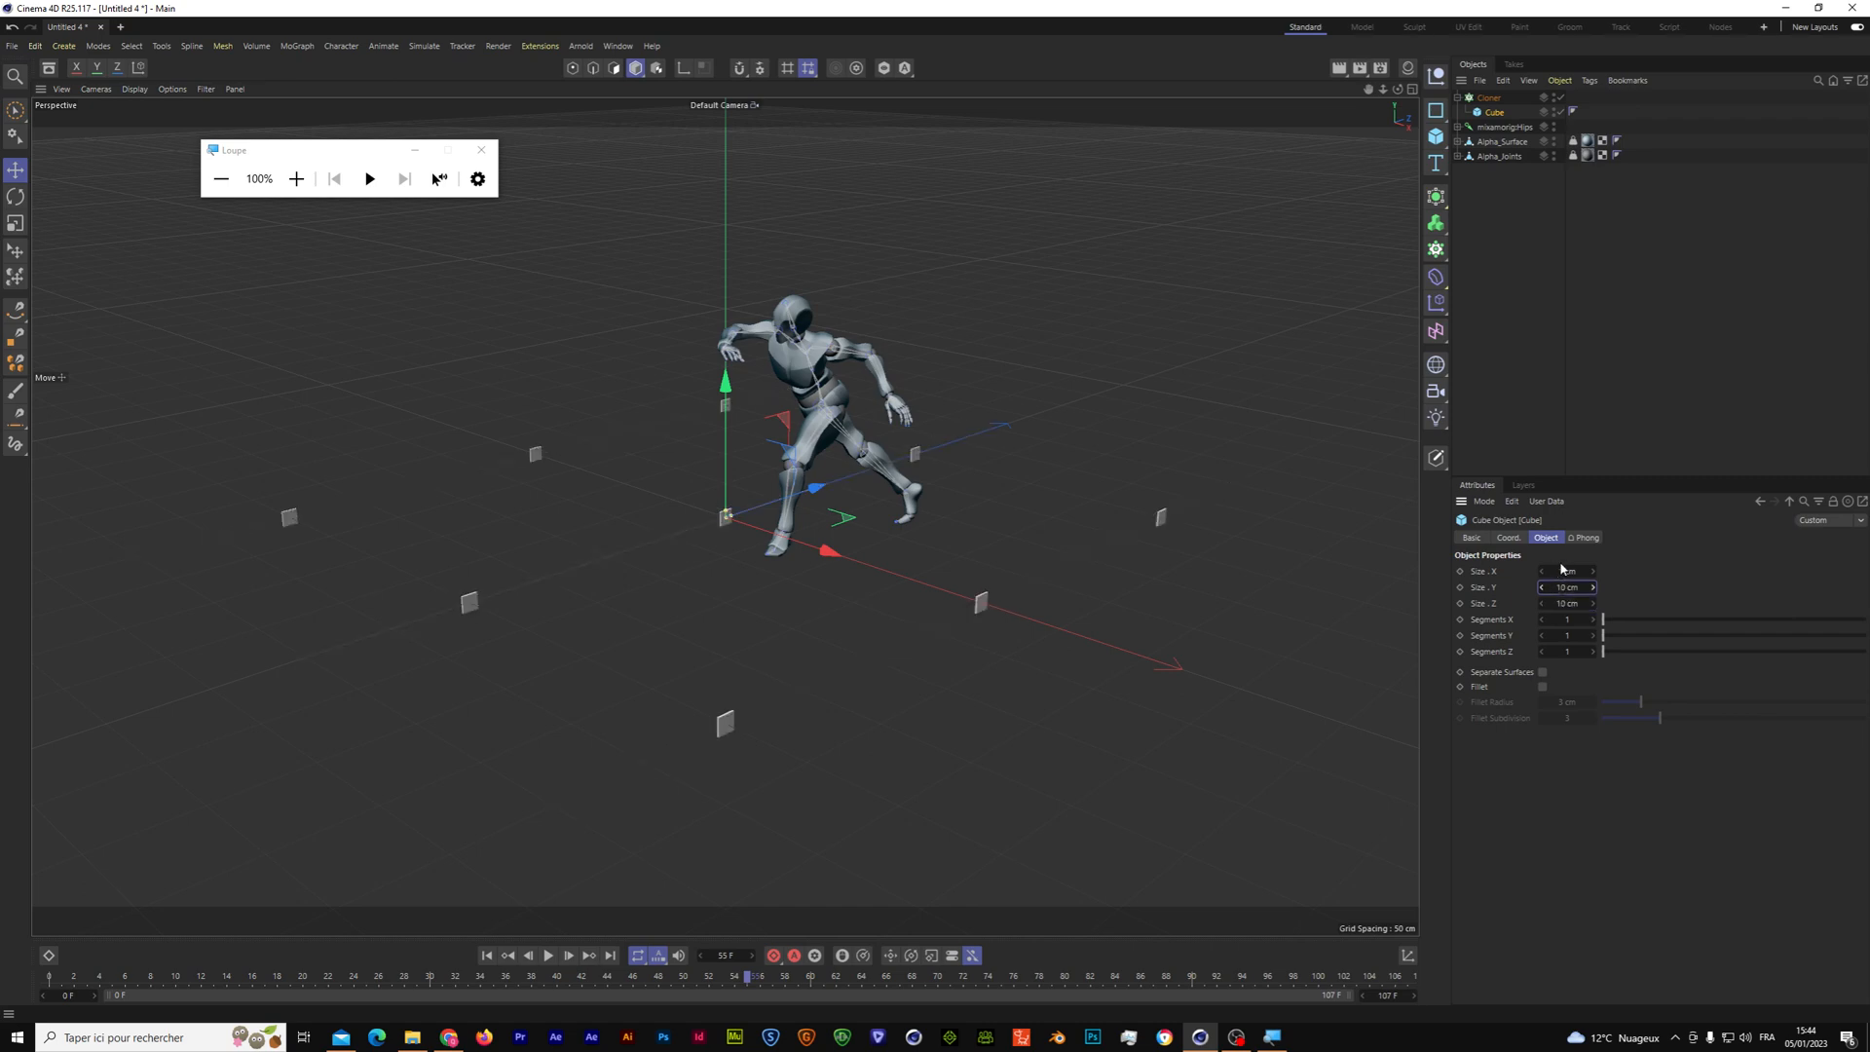
left_click(1561, 570)
type("10")
key("Return")
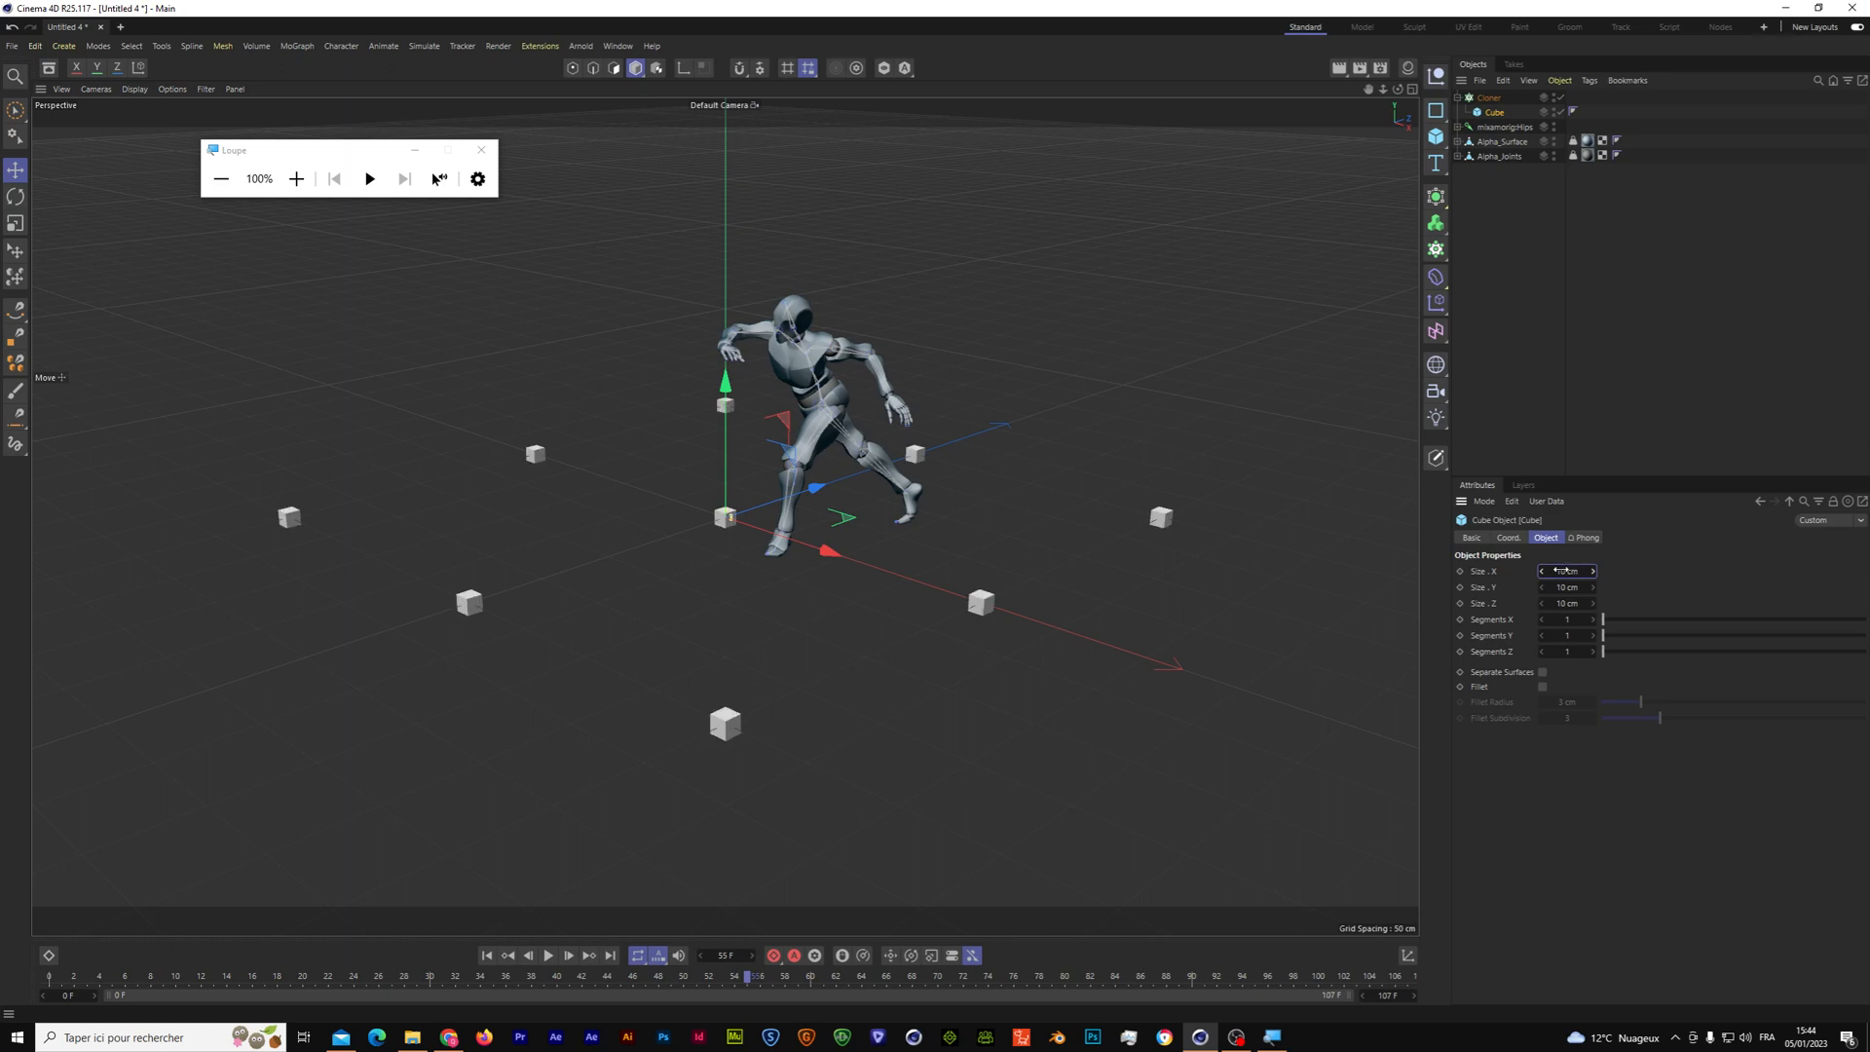
Step: Switch the Cloner's mode to Object and its clones order to Random
left_click(1487, 98)
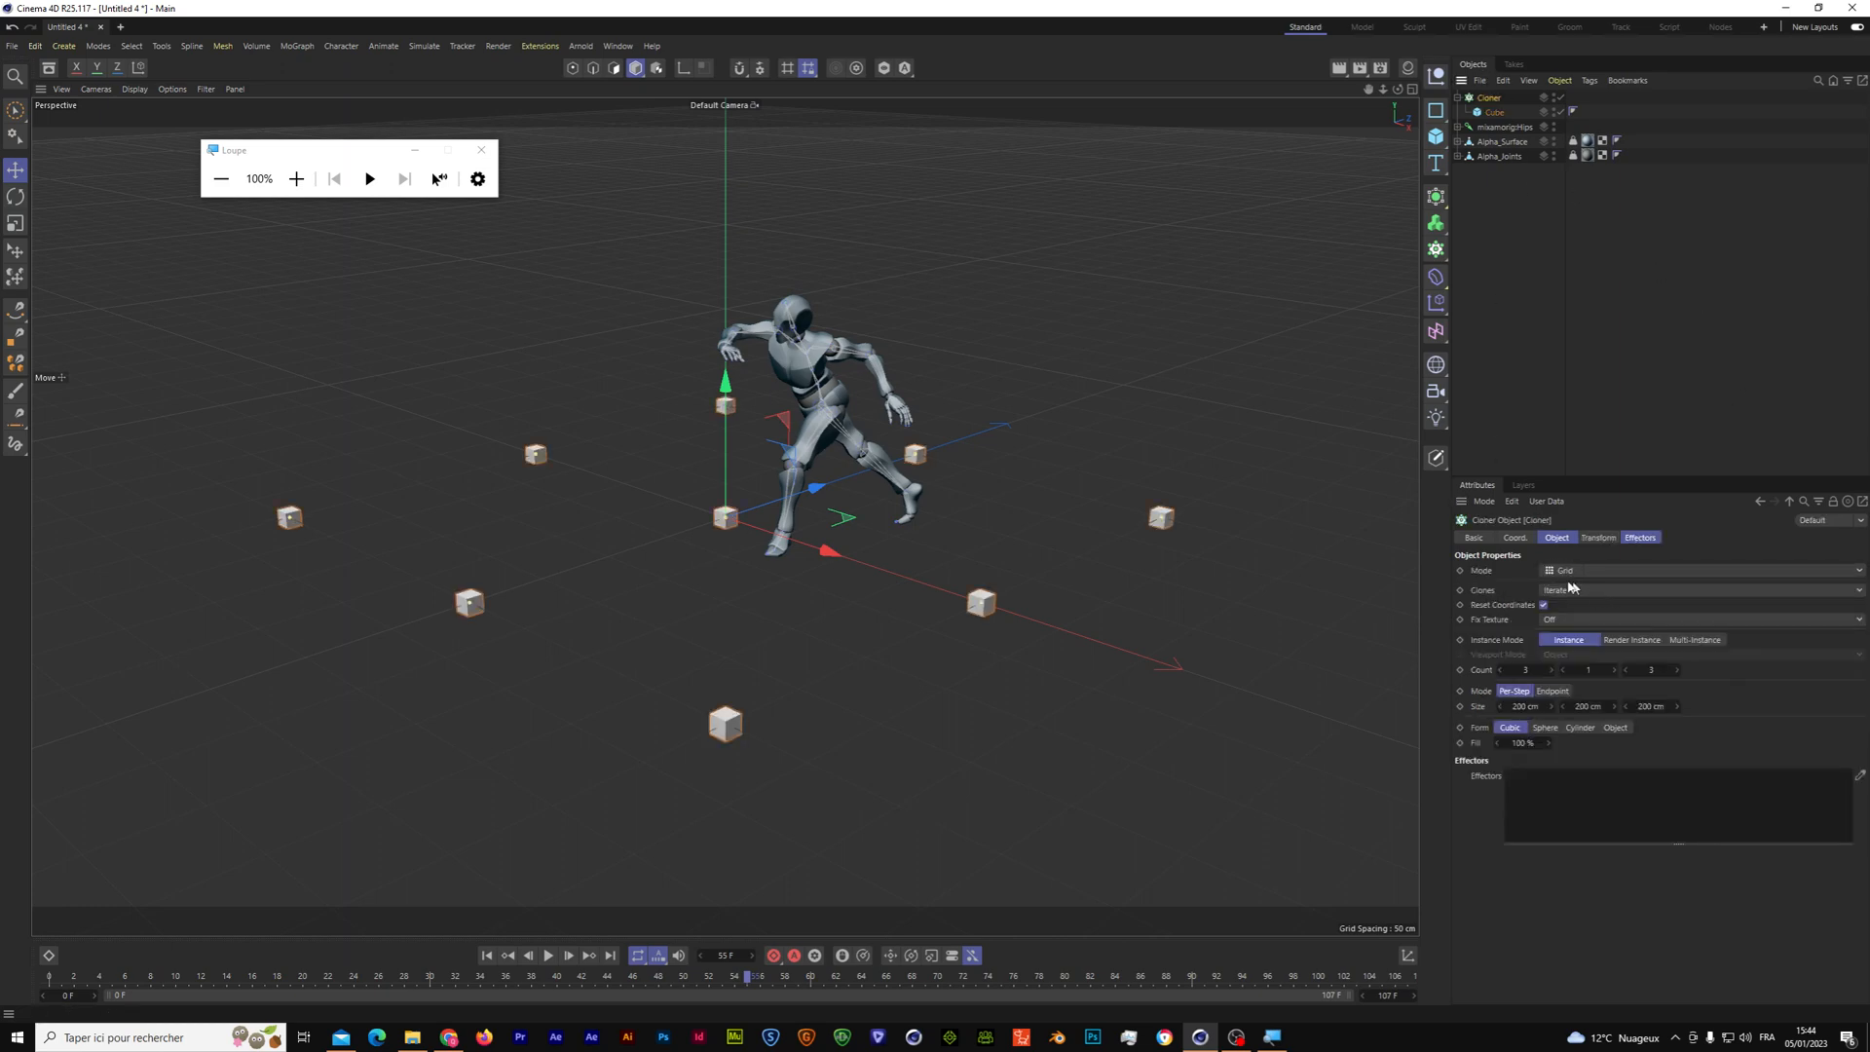
left_click(1860, 573)
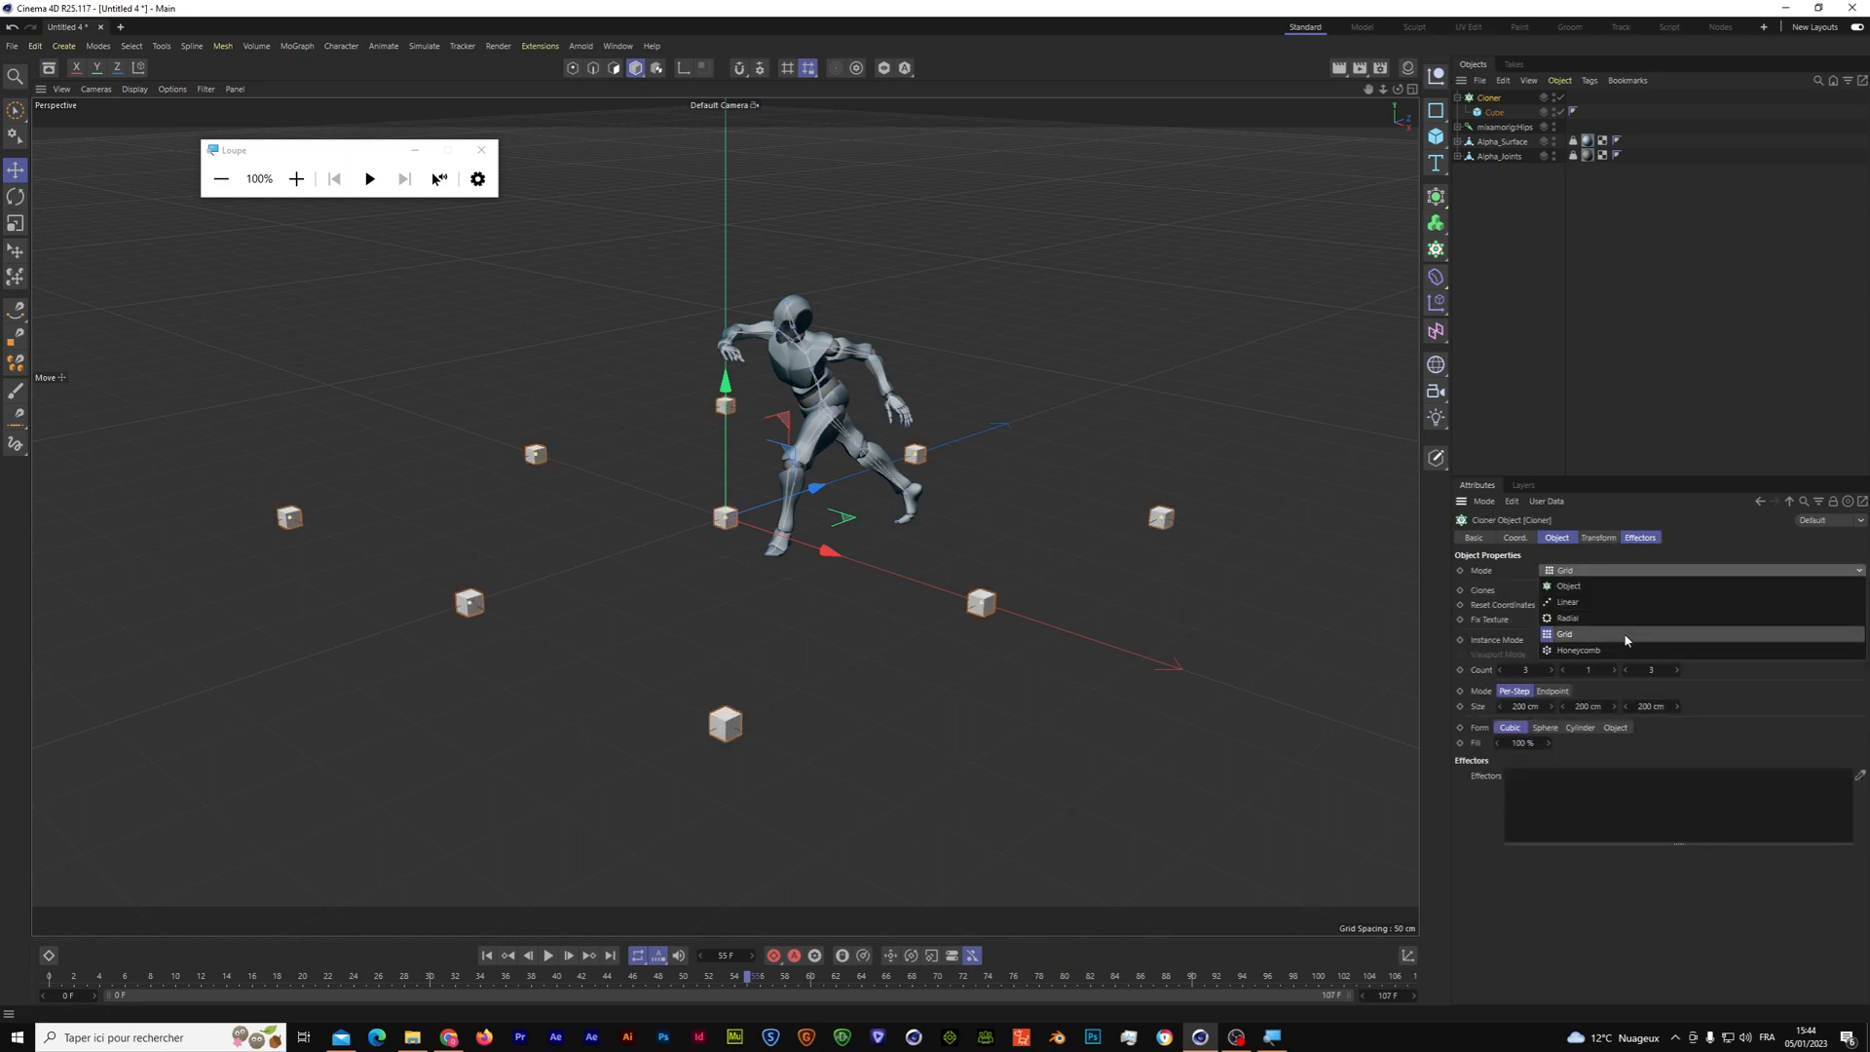
left_click(1570, 585)
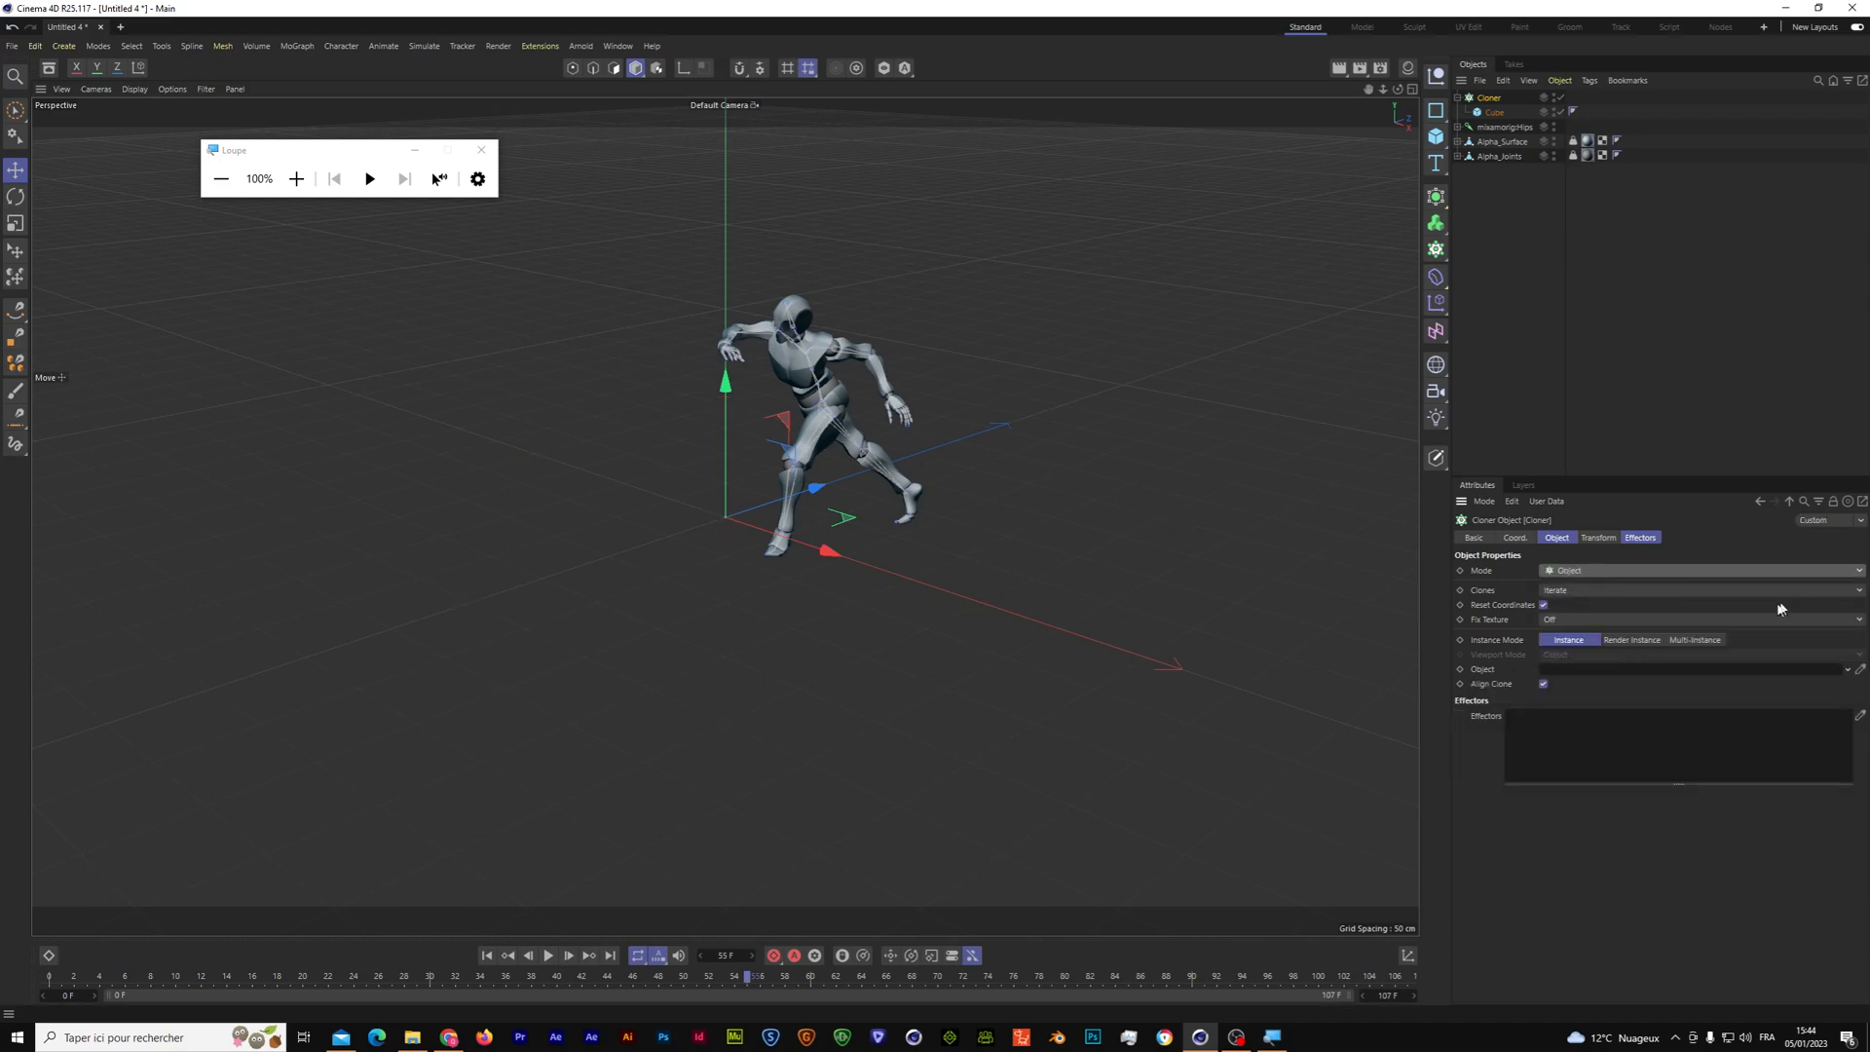
left_click(1721, 588)
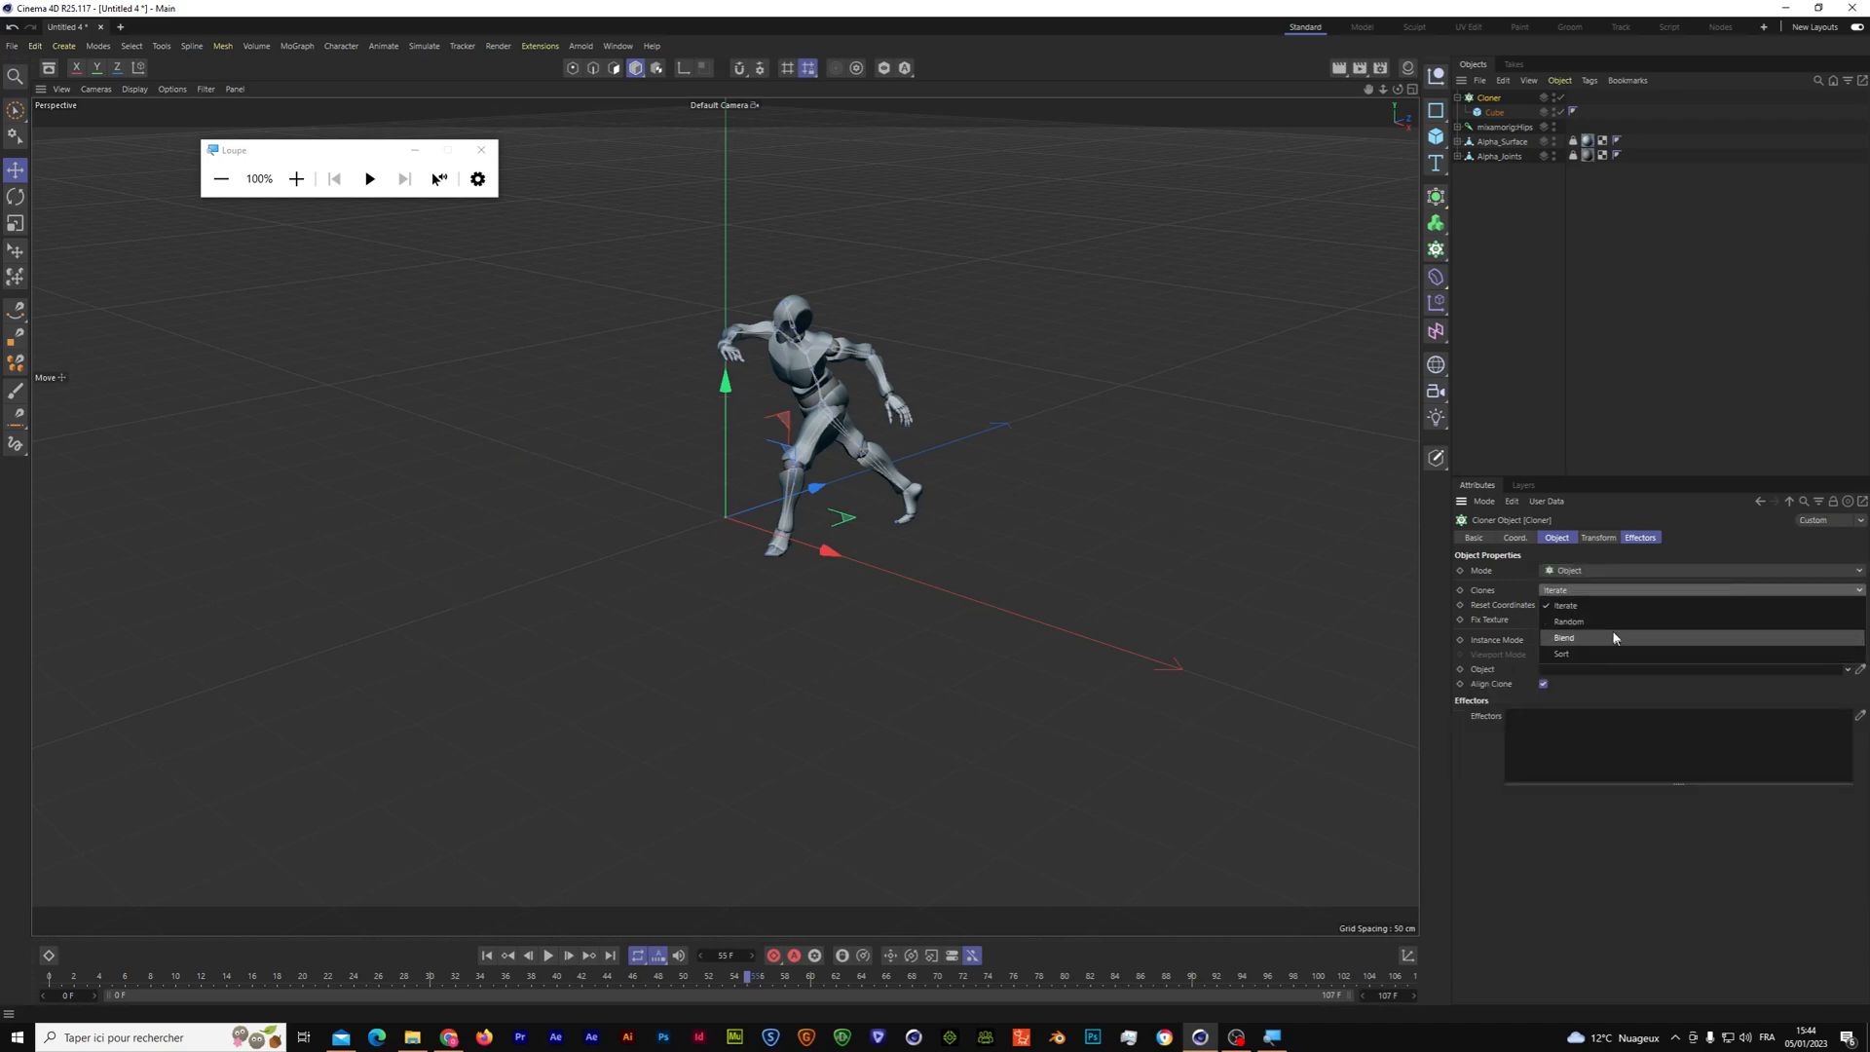
left_click(1612, 622)
left_click(1616, 620)
left_click(1664, 869)
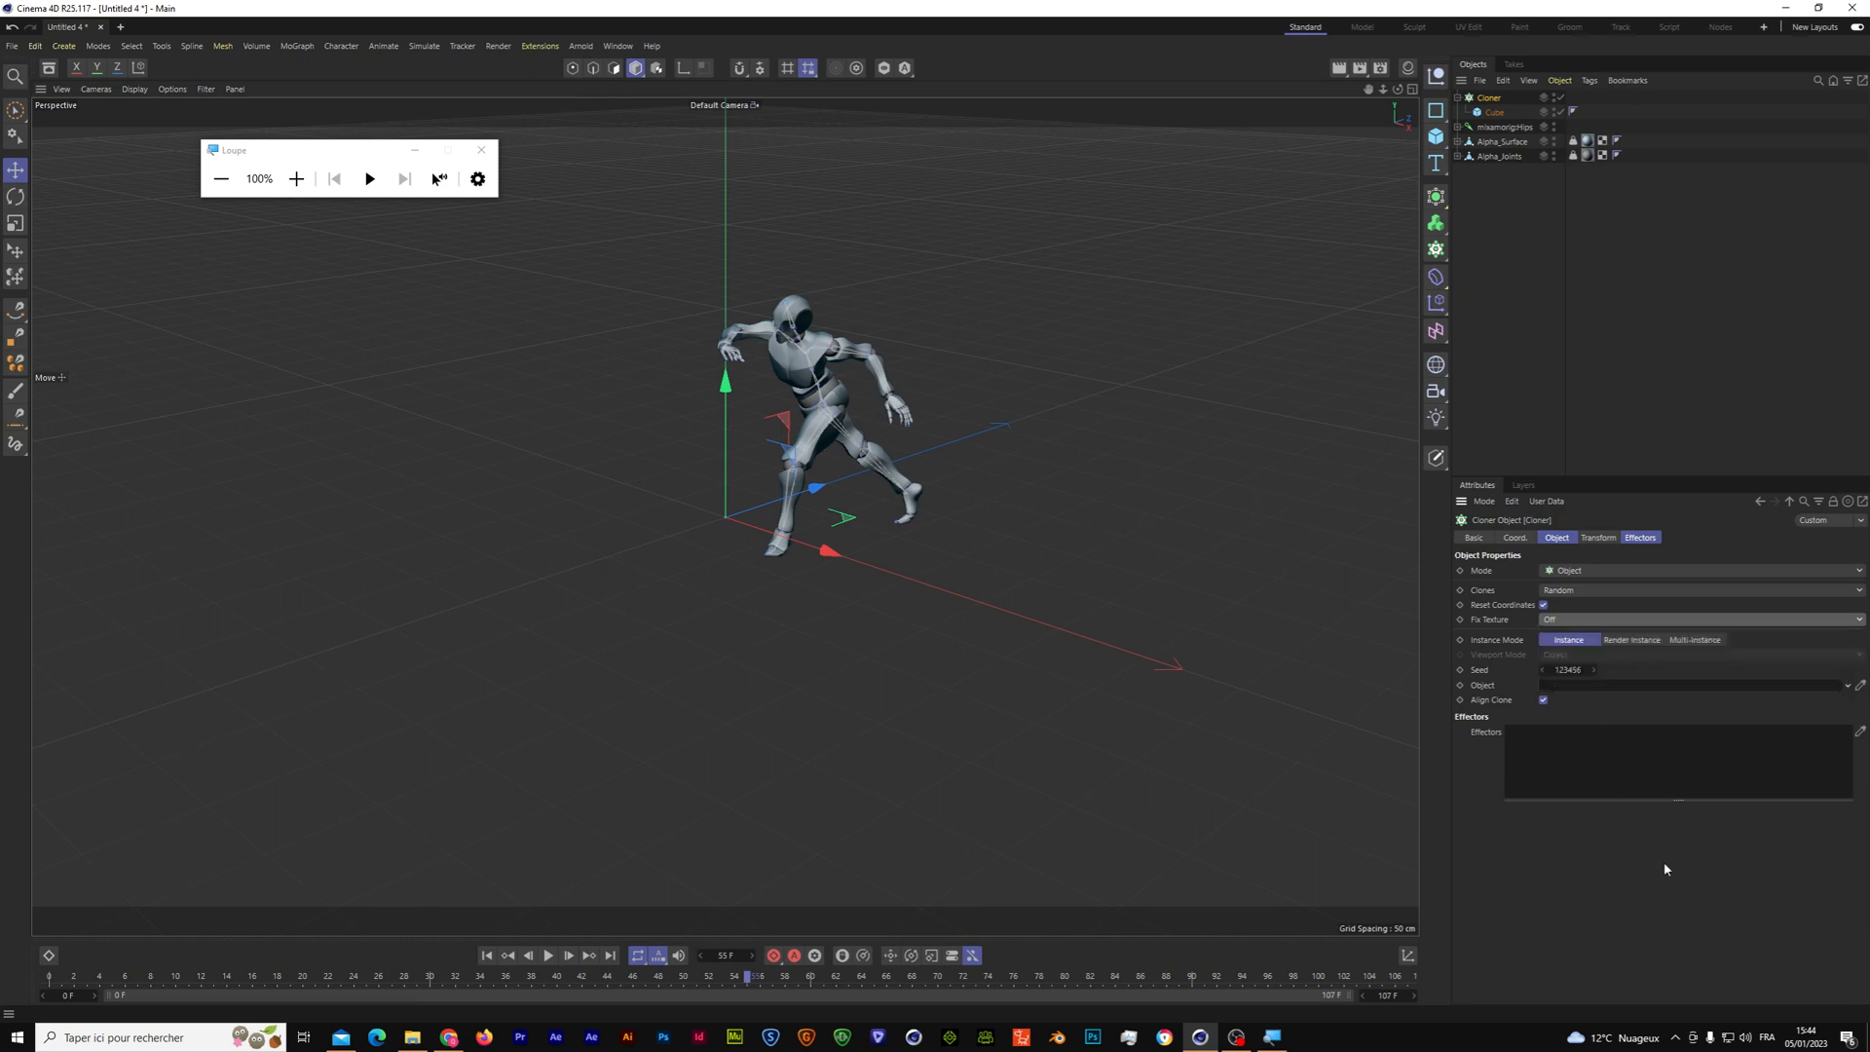
Step: Assign Alpha_Surface as the Cloner's object and set the distribution to Volume
left_click(1859, 685)
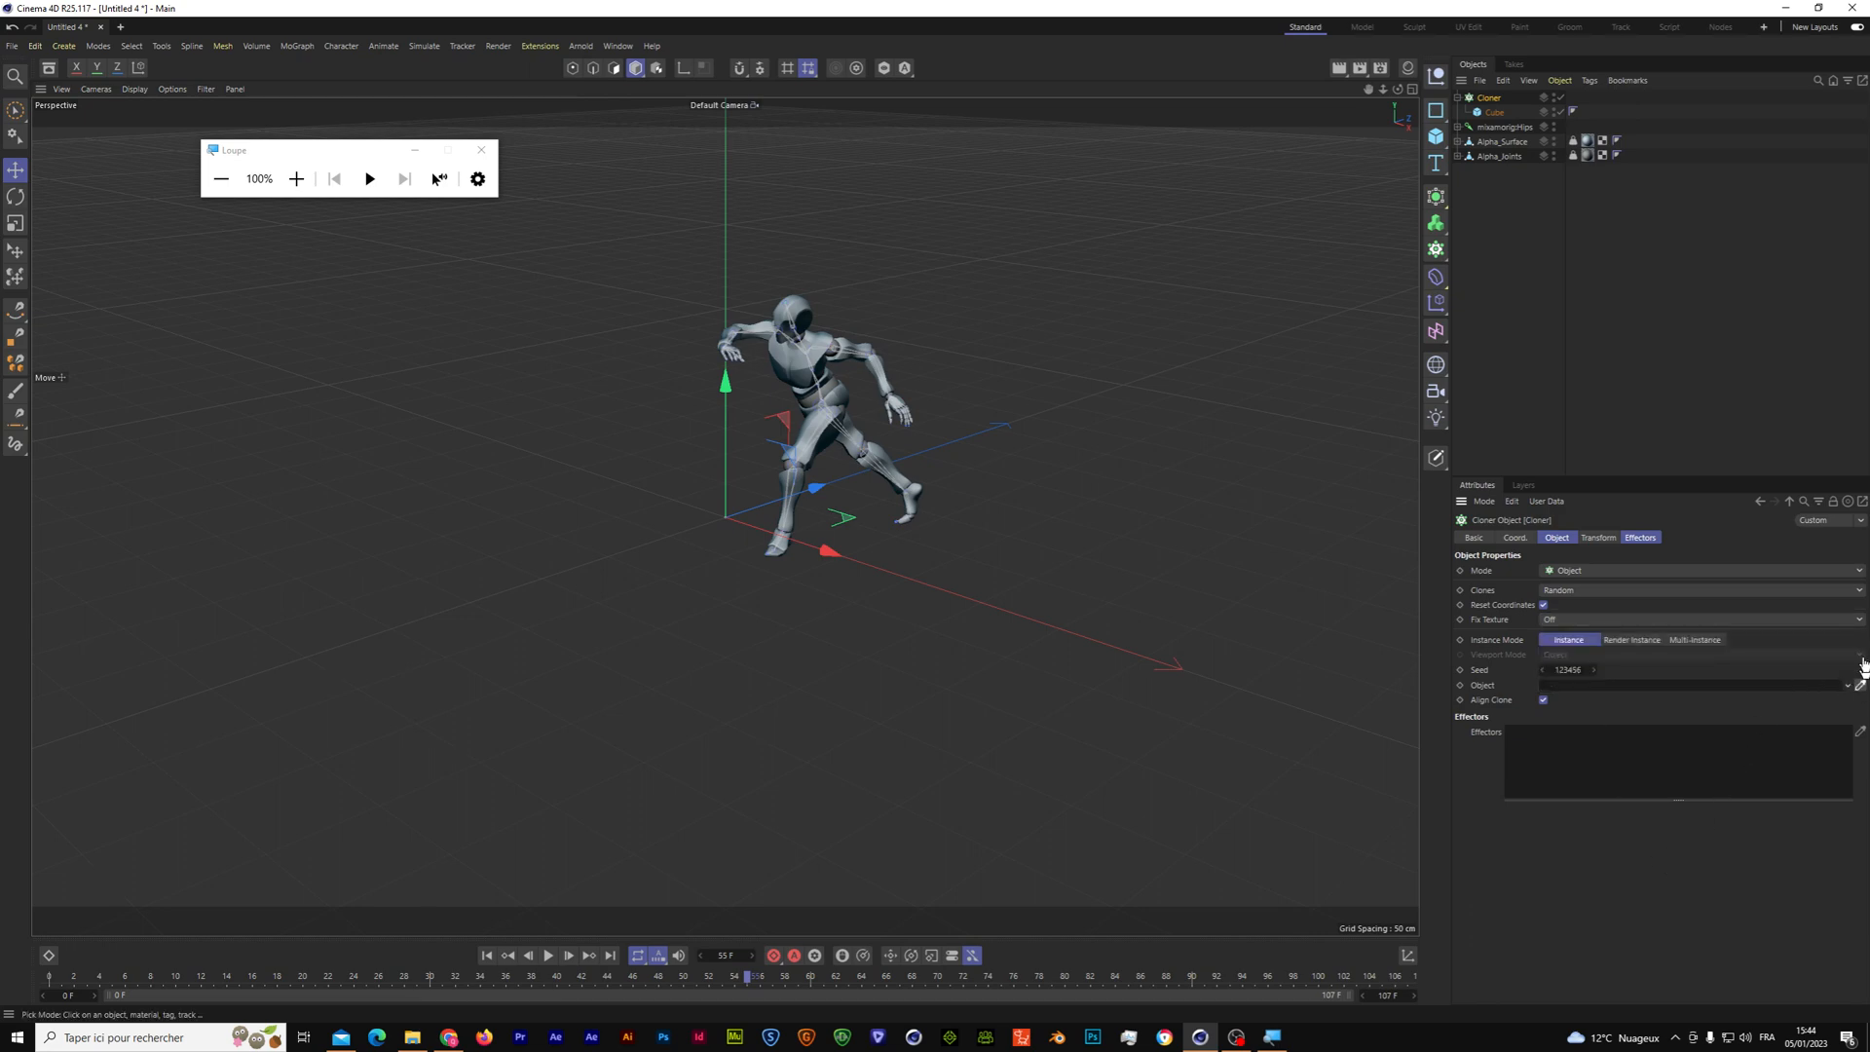
left_click(1491, 143)
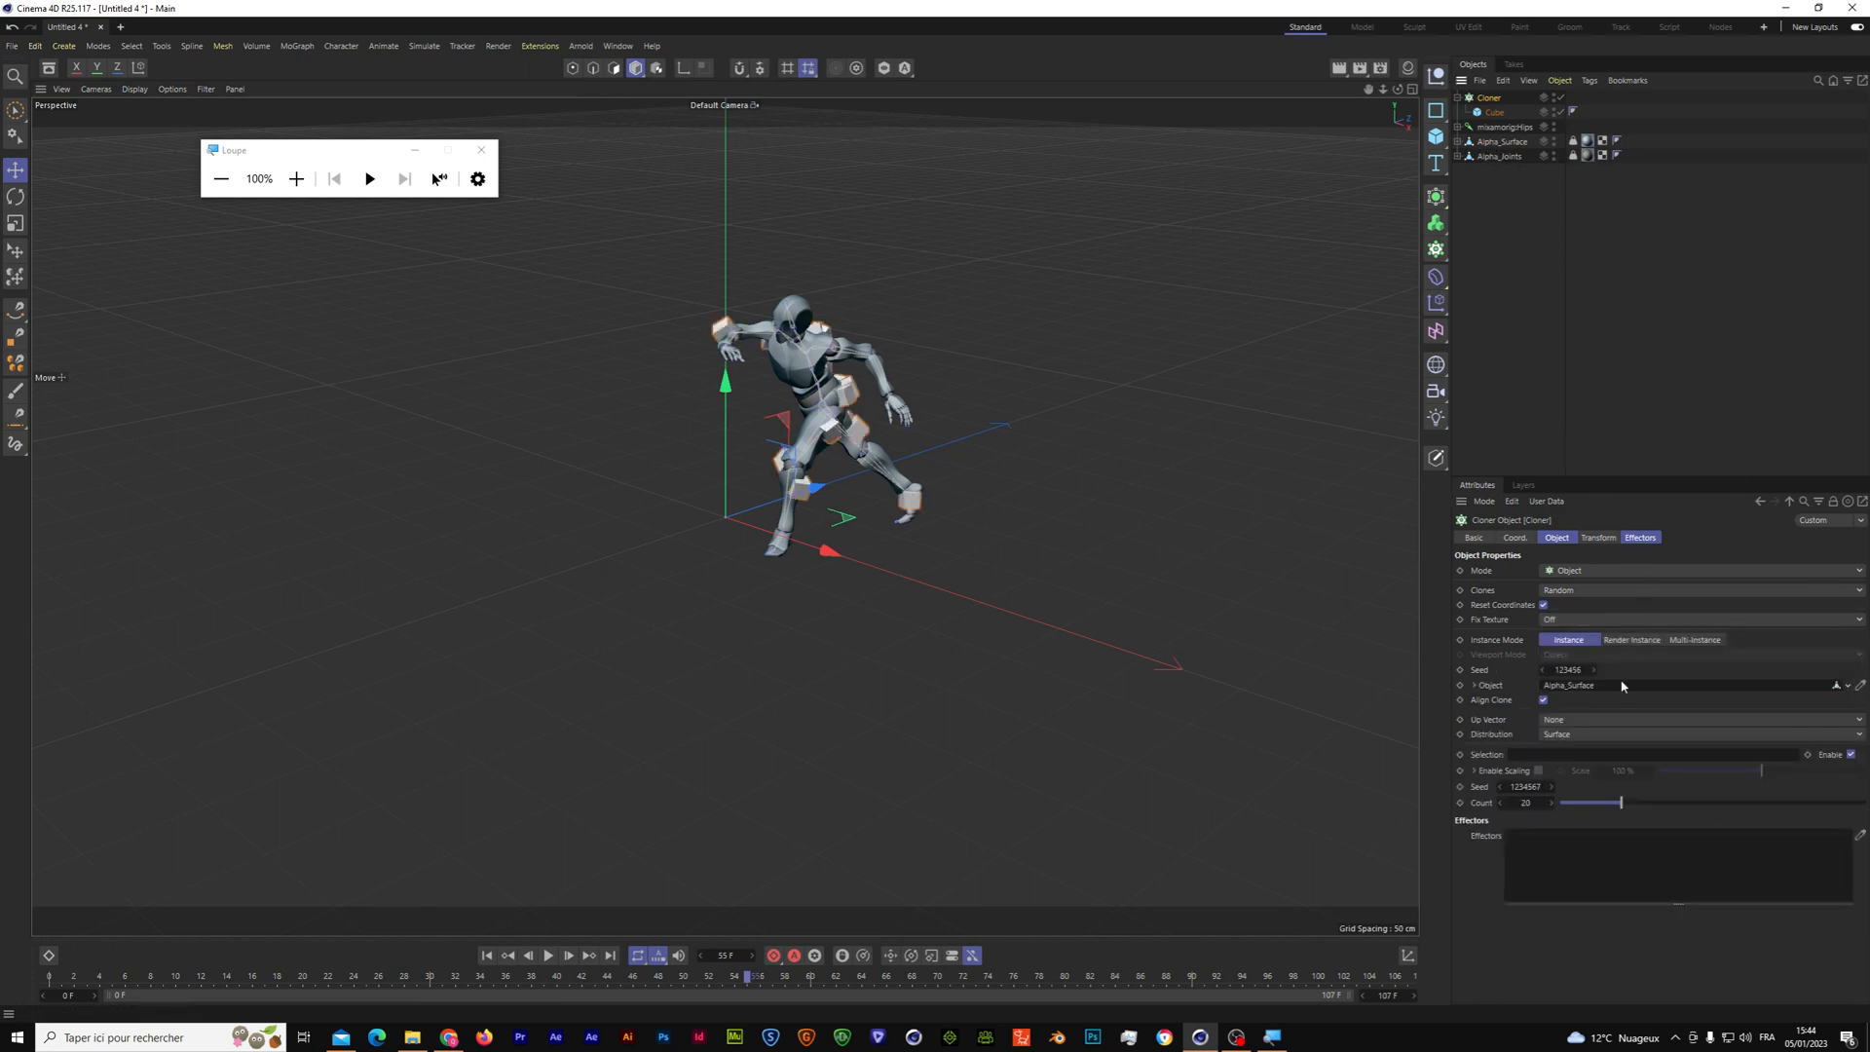
left_click(1602, 737)
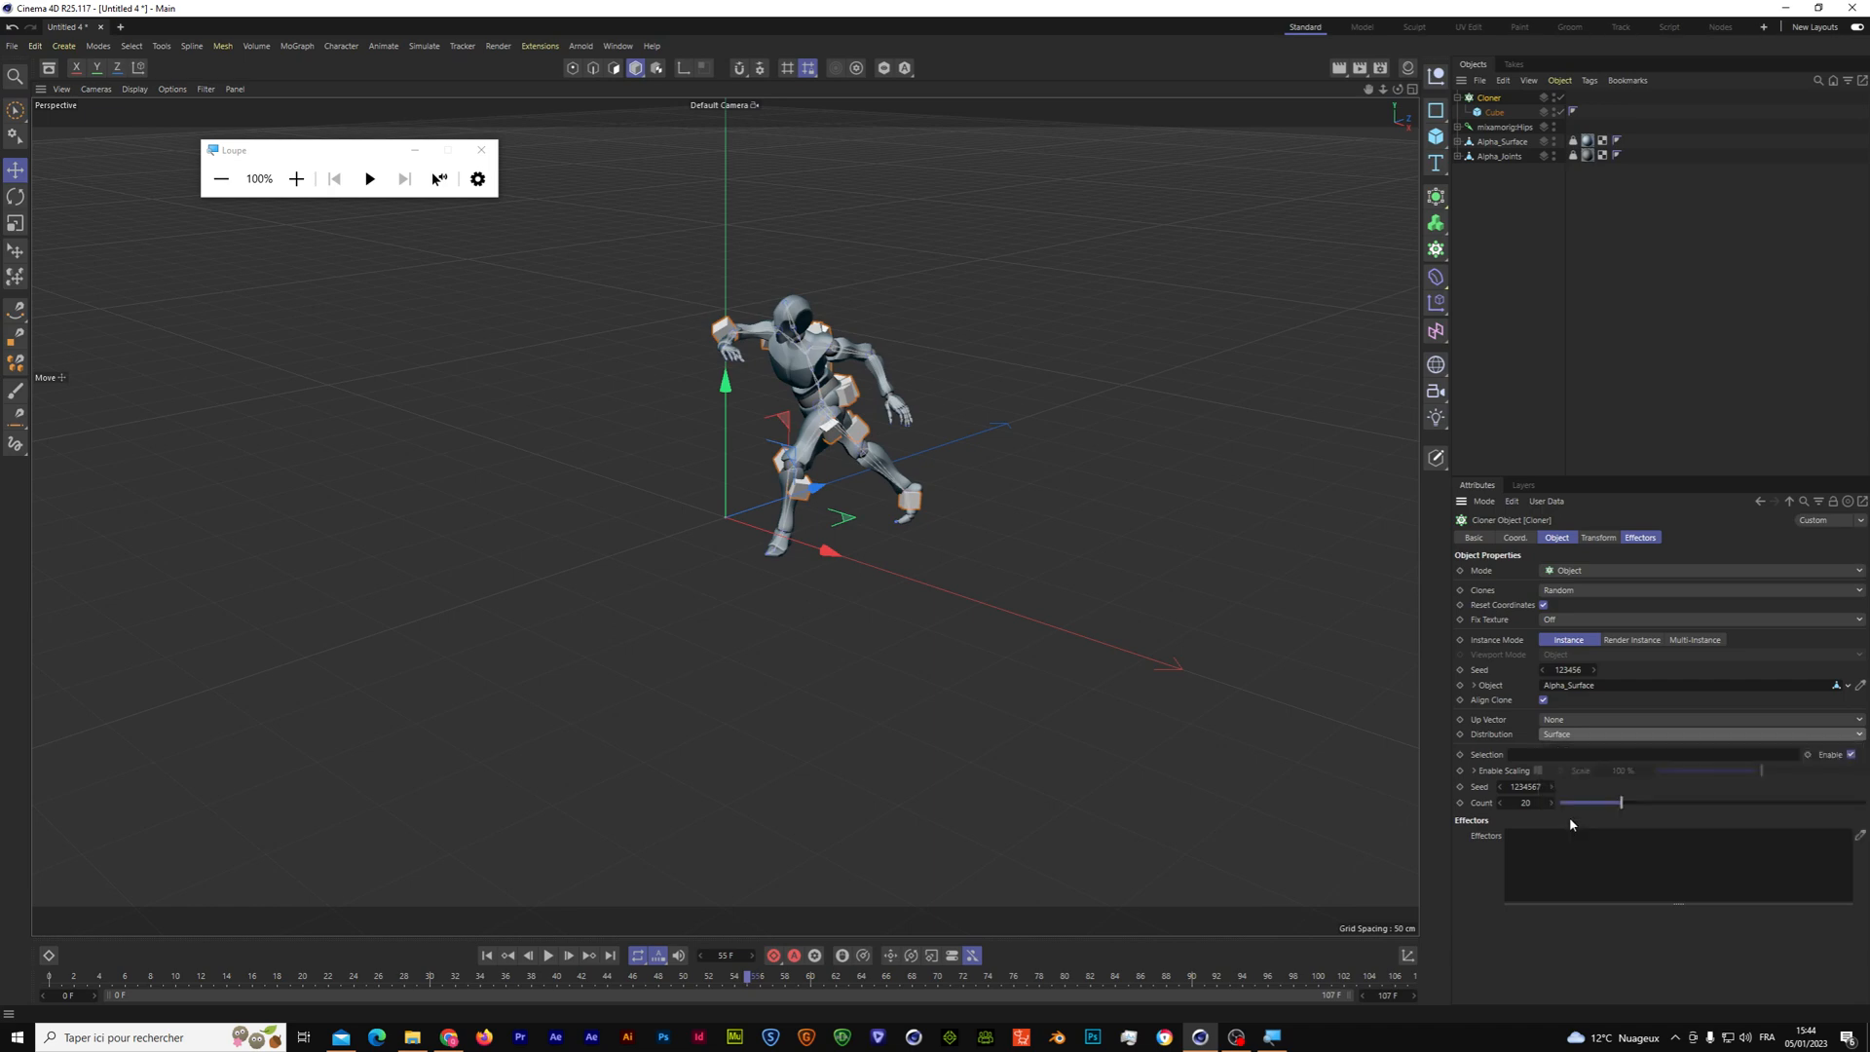
left_click(1569, 816)
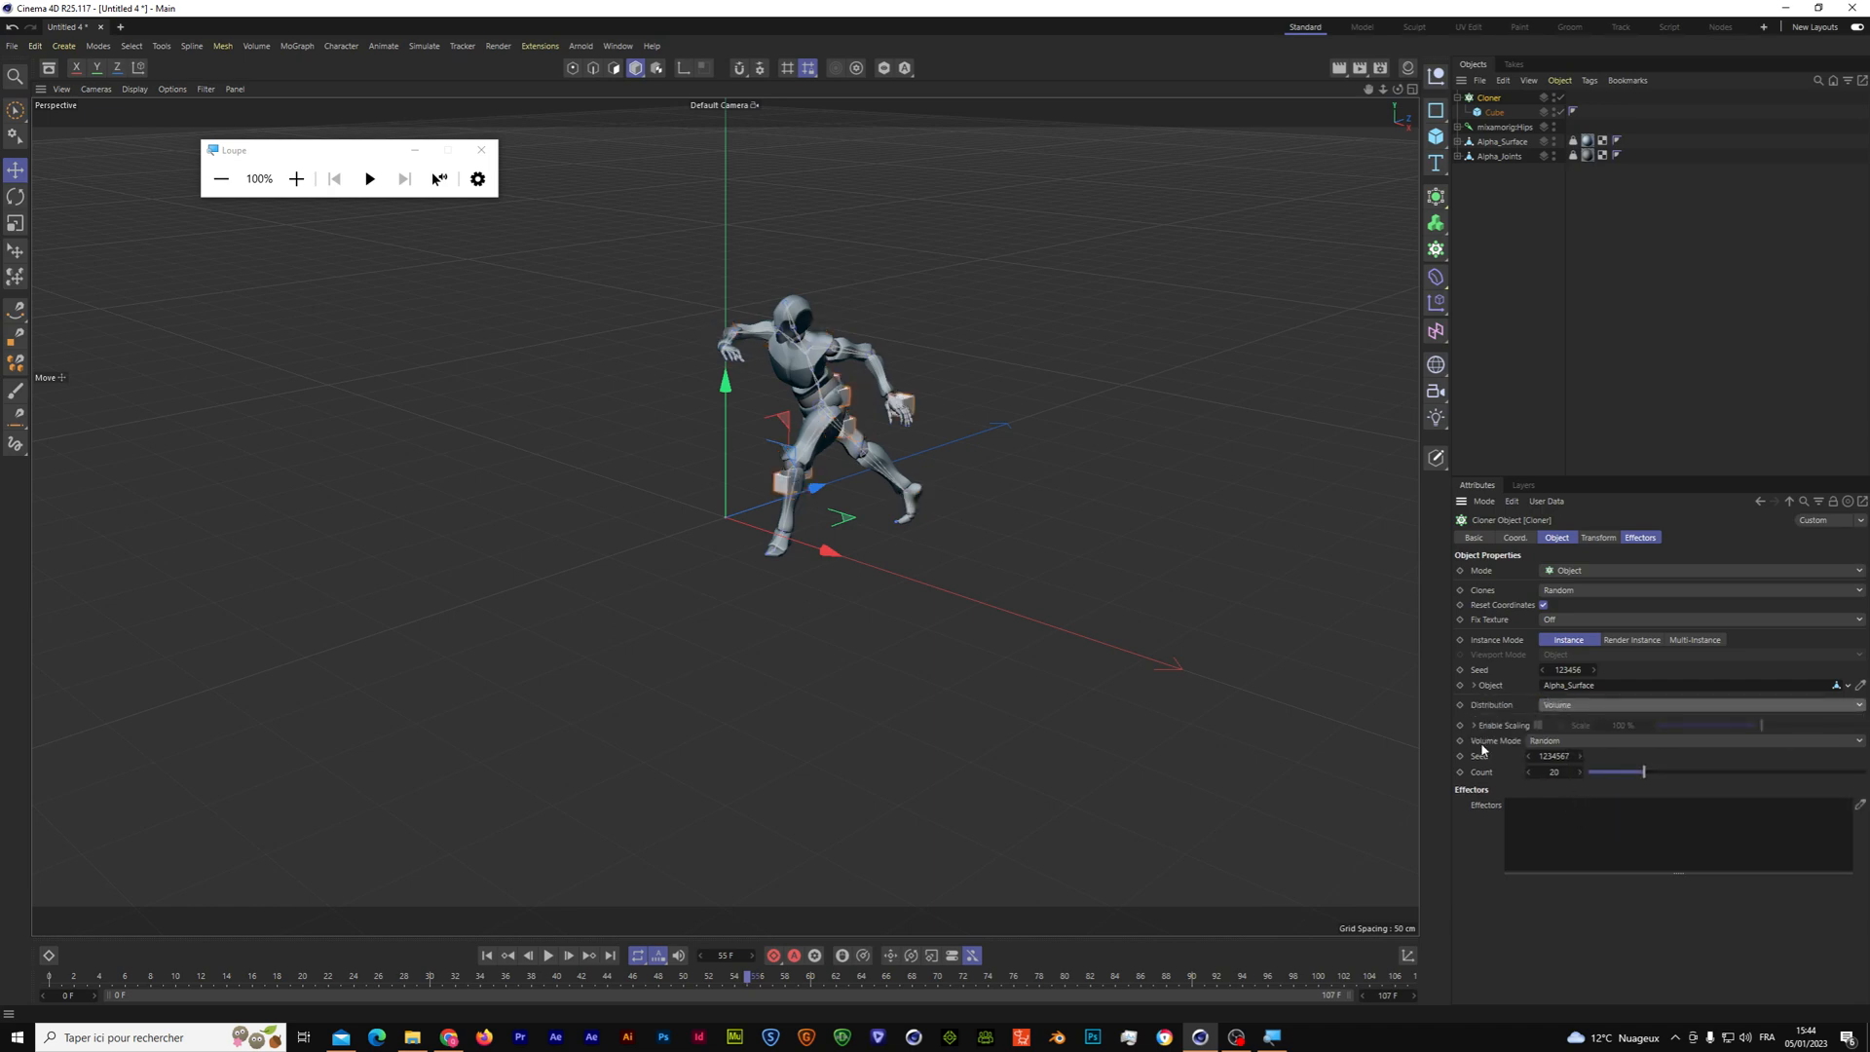
Step: Play the animation from frame 0 to check how the cube clones follow the character
left_click_drag(749, 982, 2, 993)
left_click(548, 958)
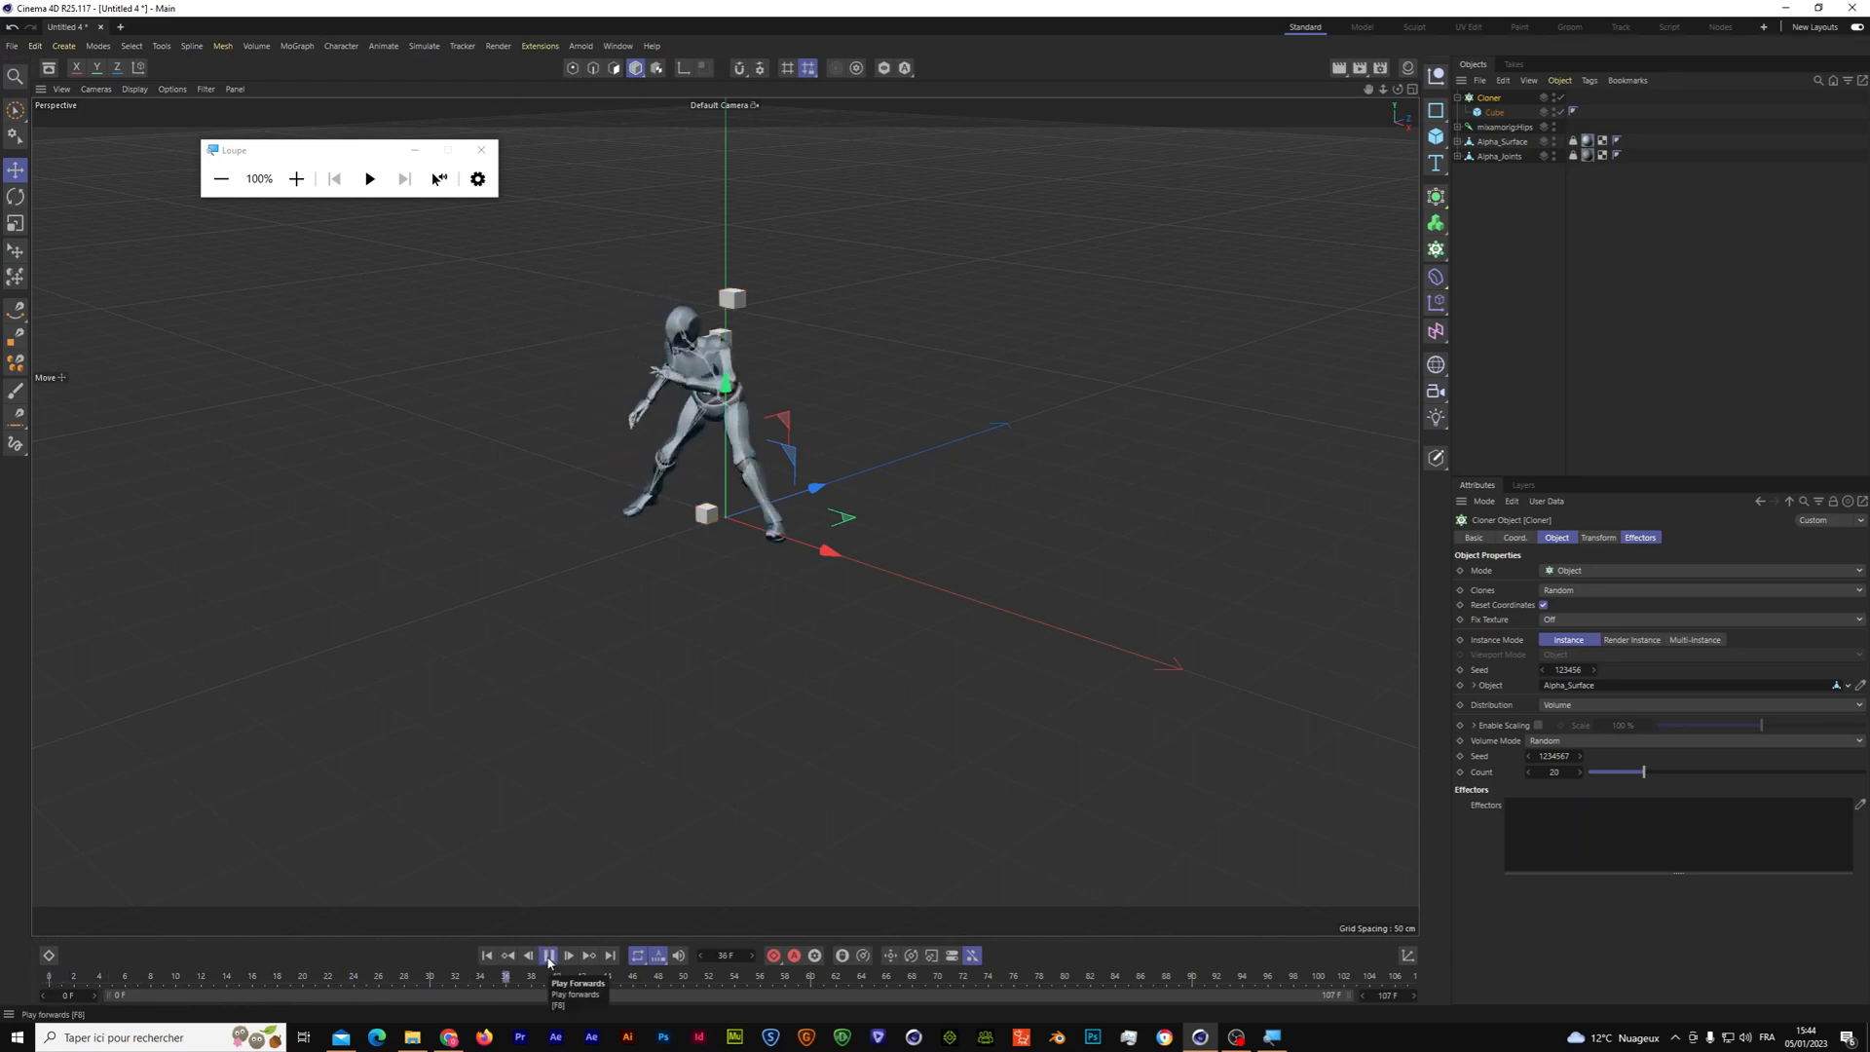
left_click(548, 956)
Step: Set the Cloner's count to 200, replay the animation from the start and rewind it to the first frame
double_click(1553, 771)
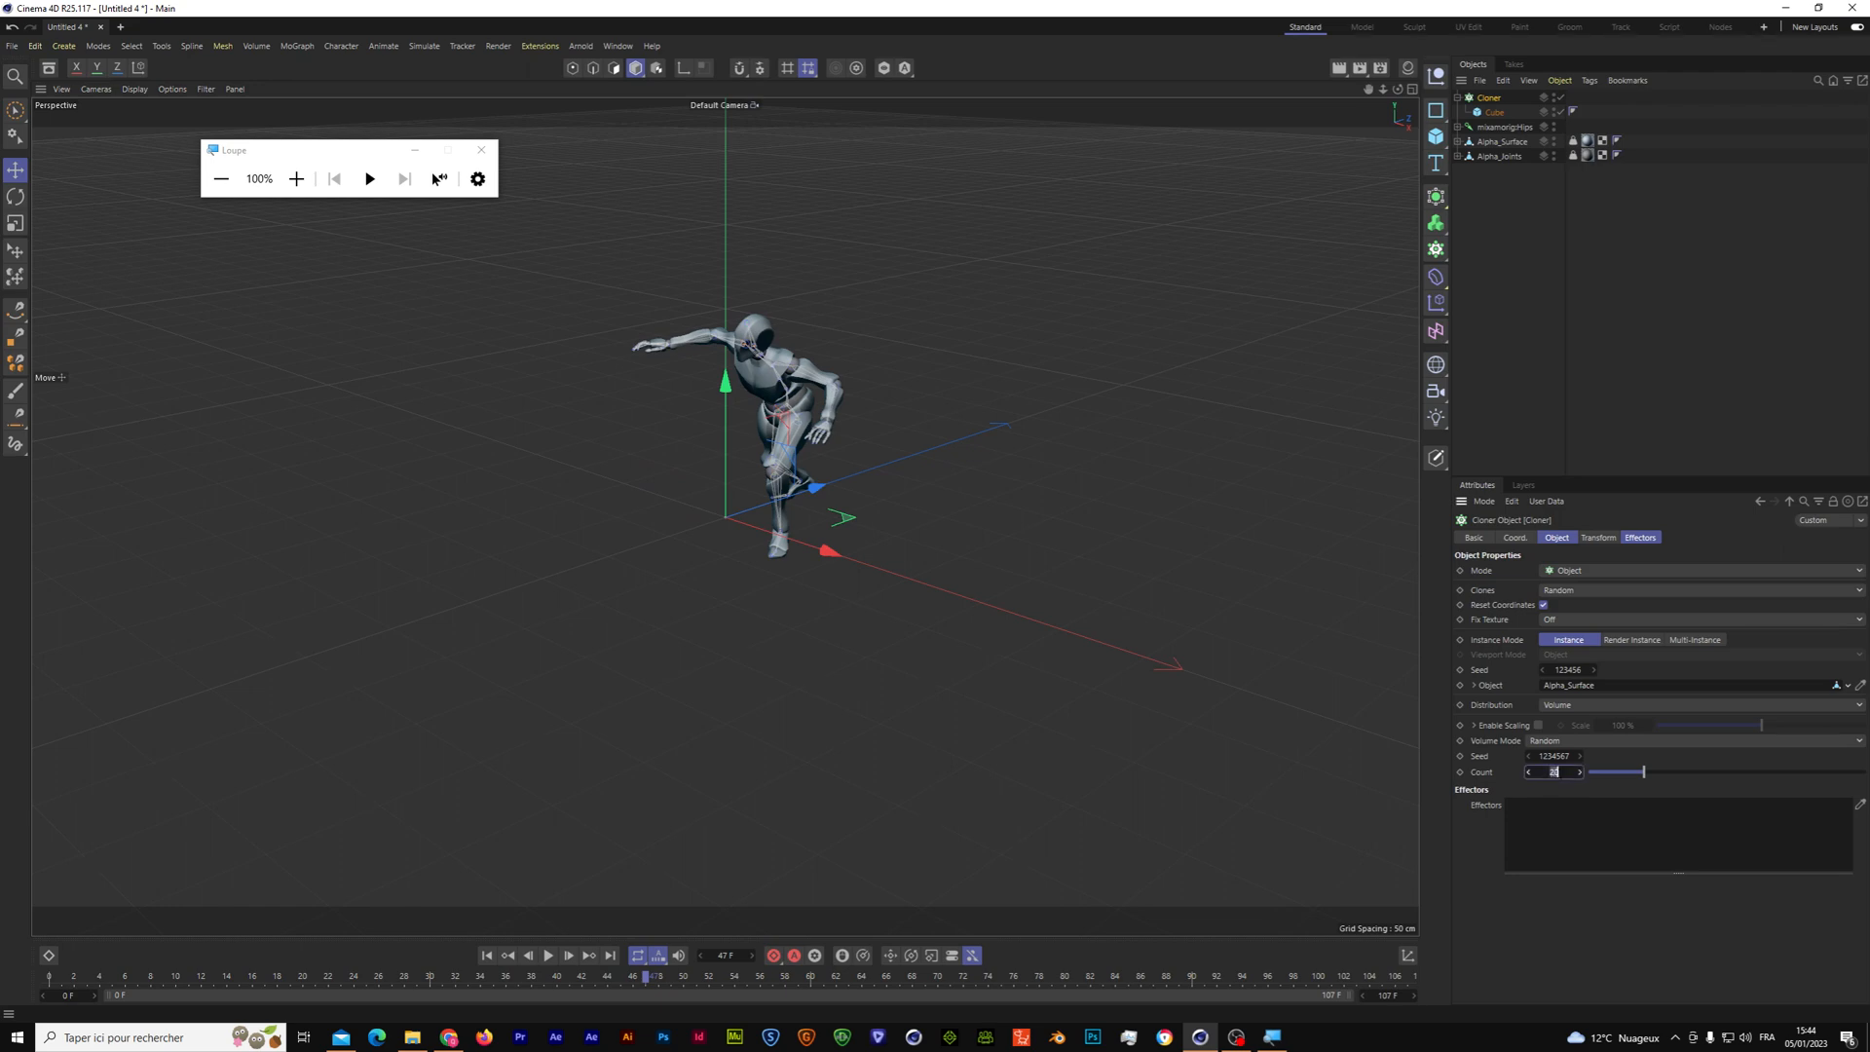
key("Return")
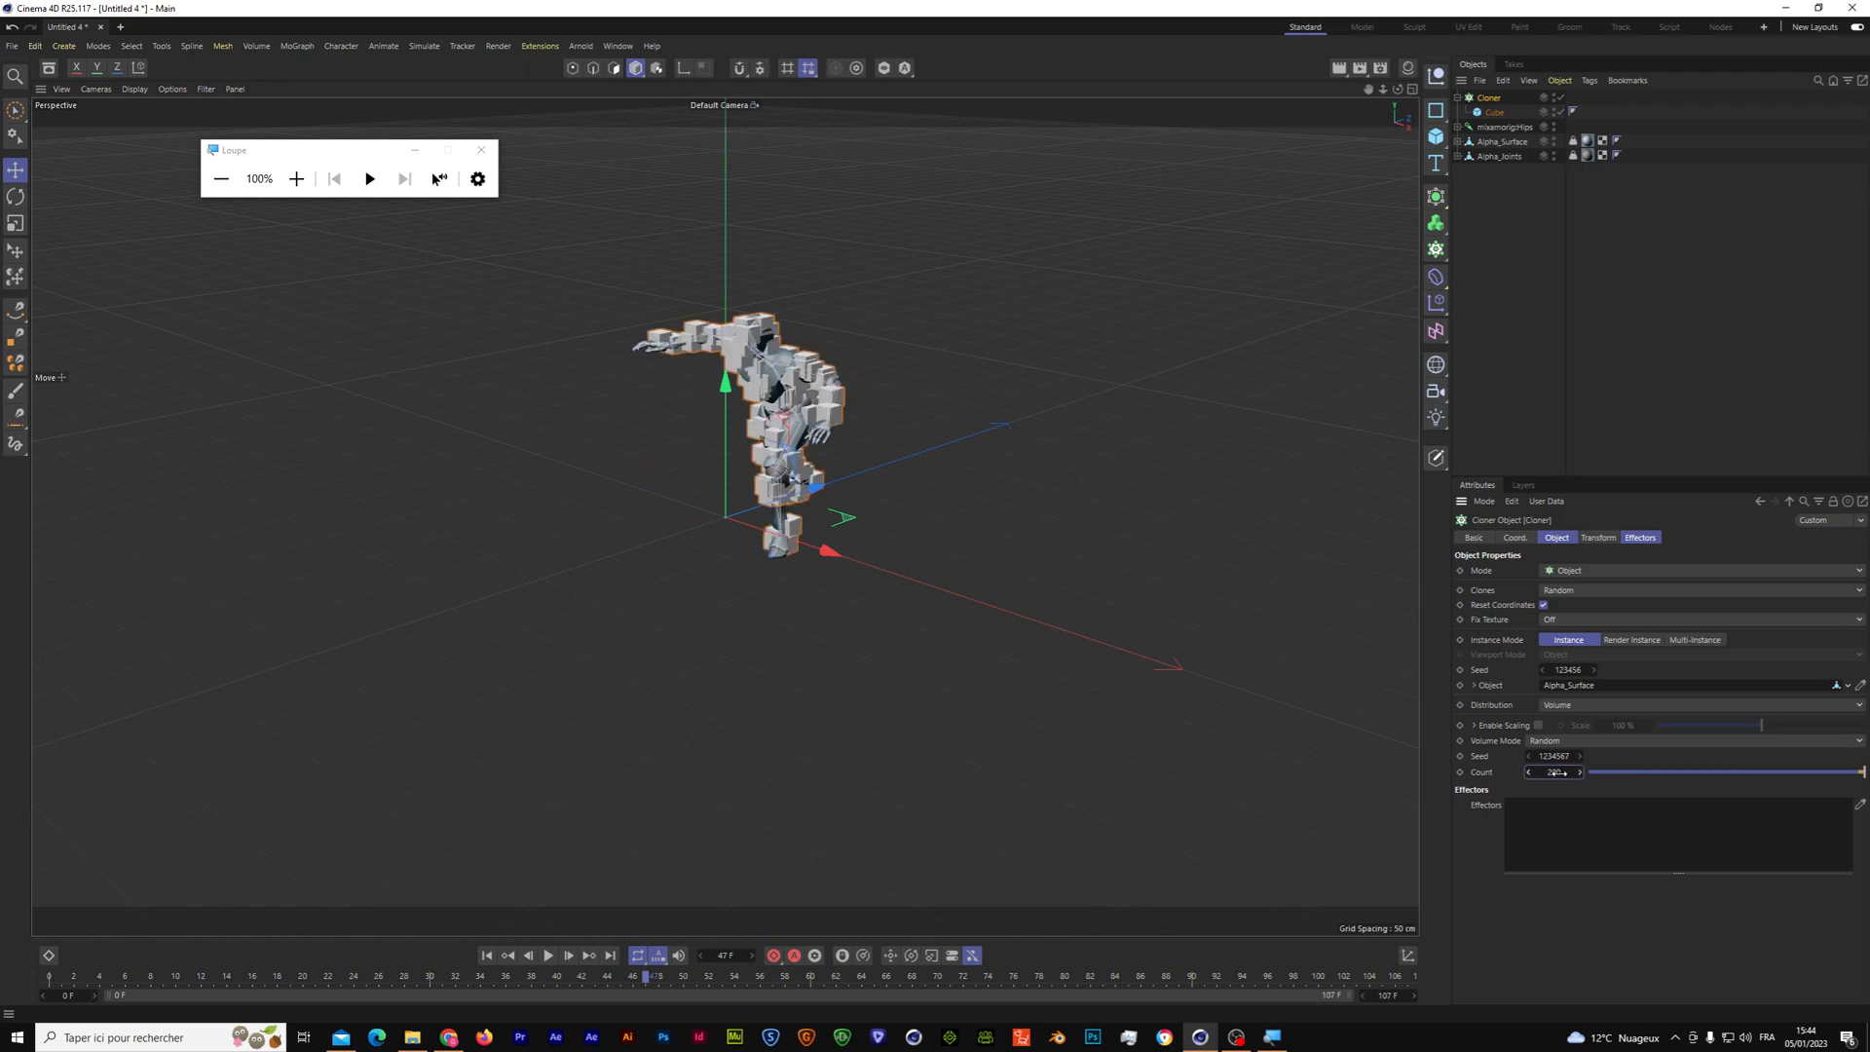
left_click(487, 955)
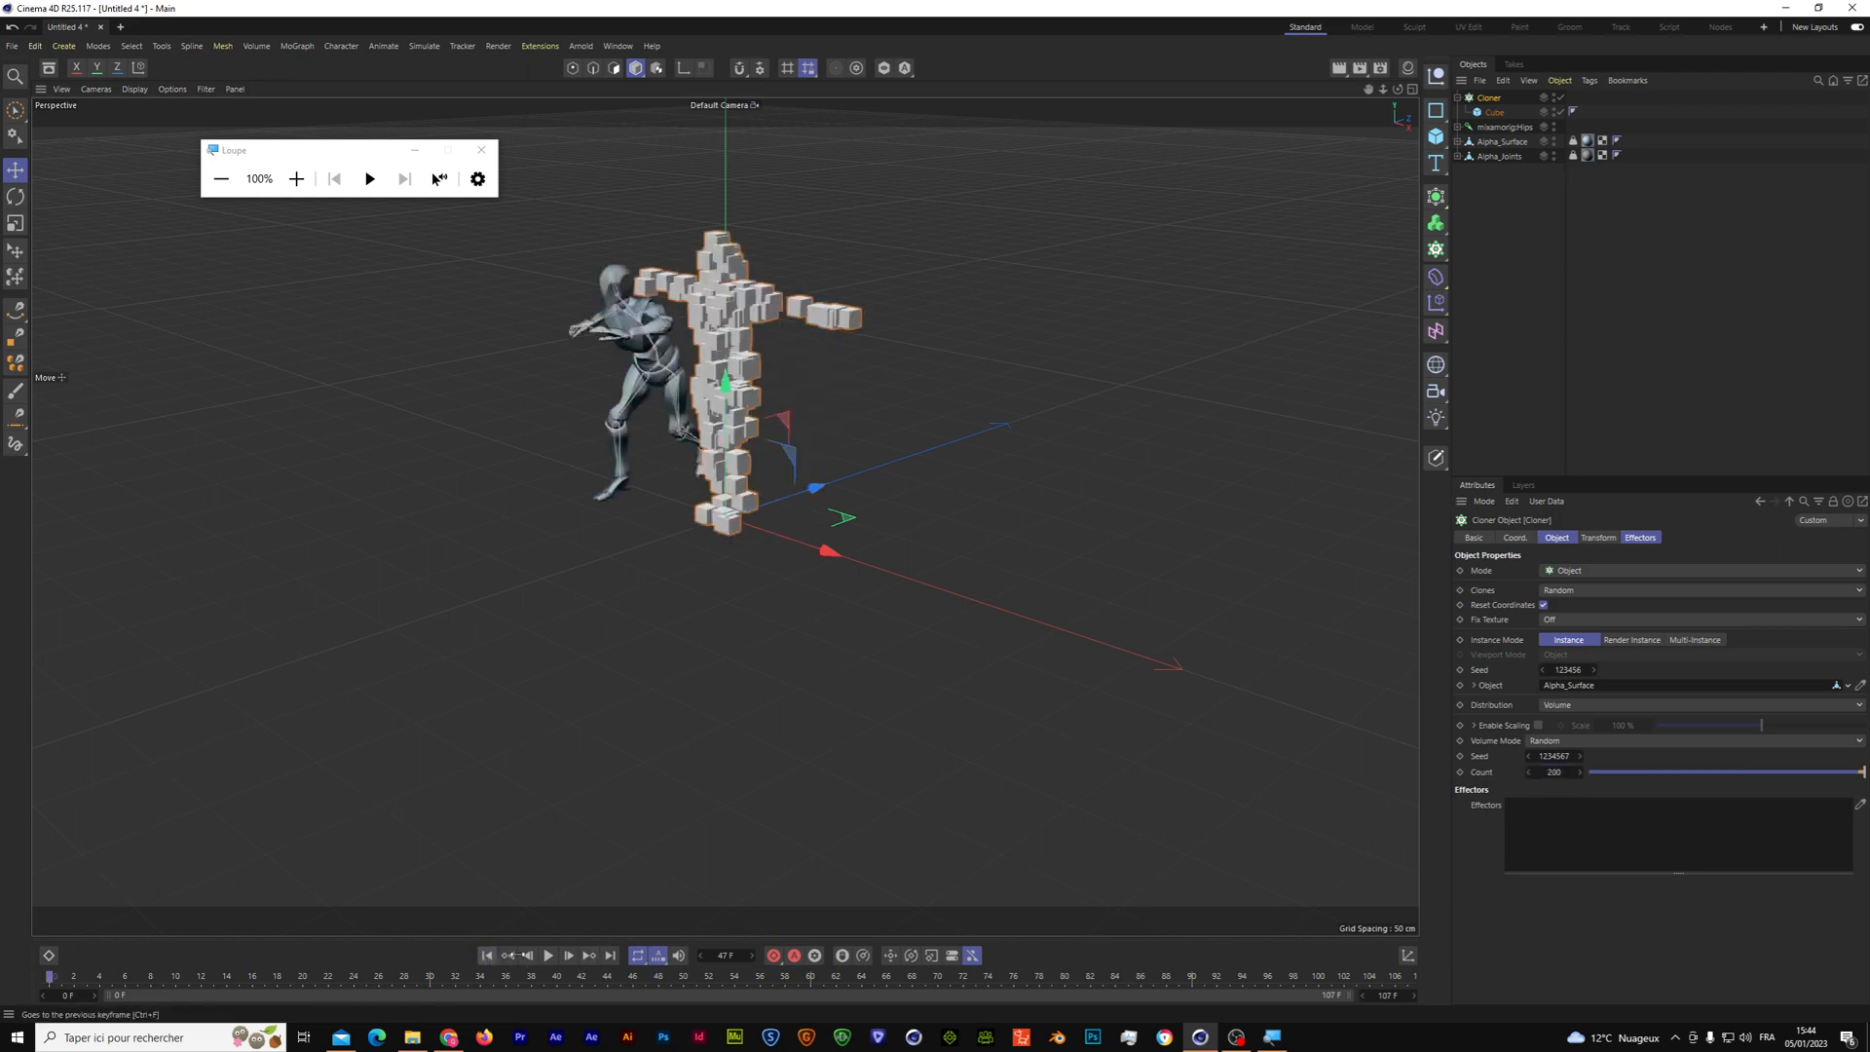
left_click(547, 955)
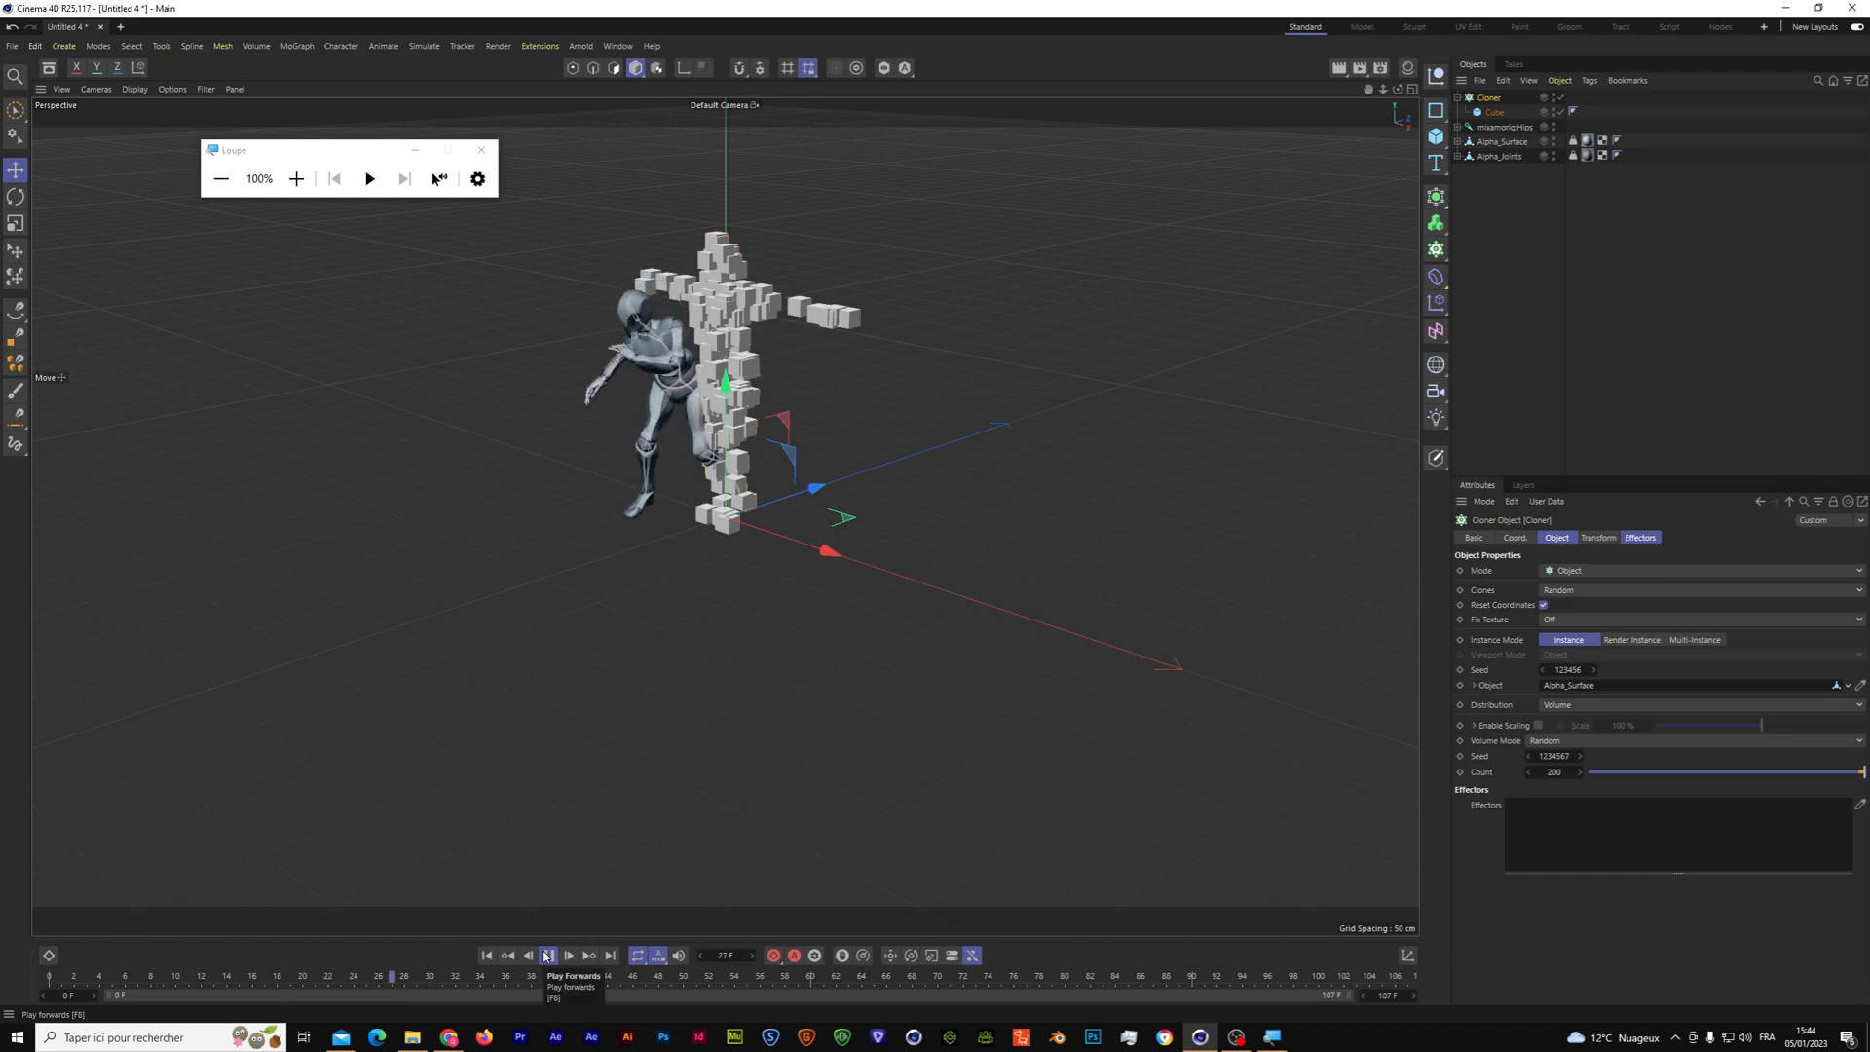
left_click(547, 955)
left_click(488, 957)
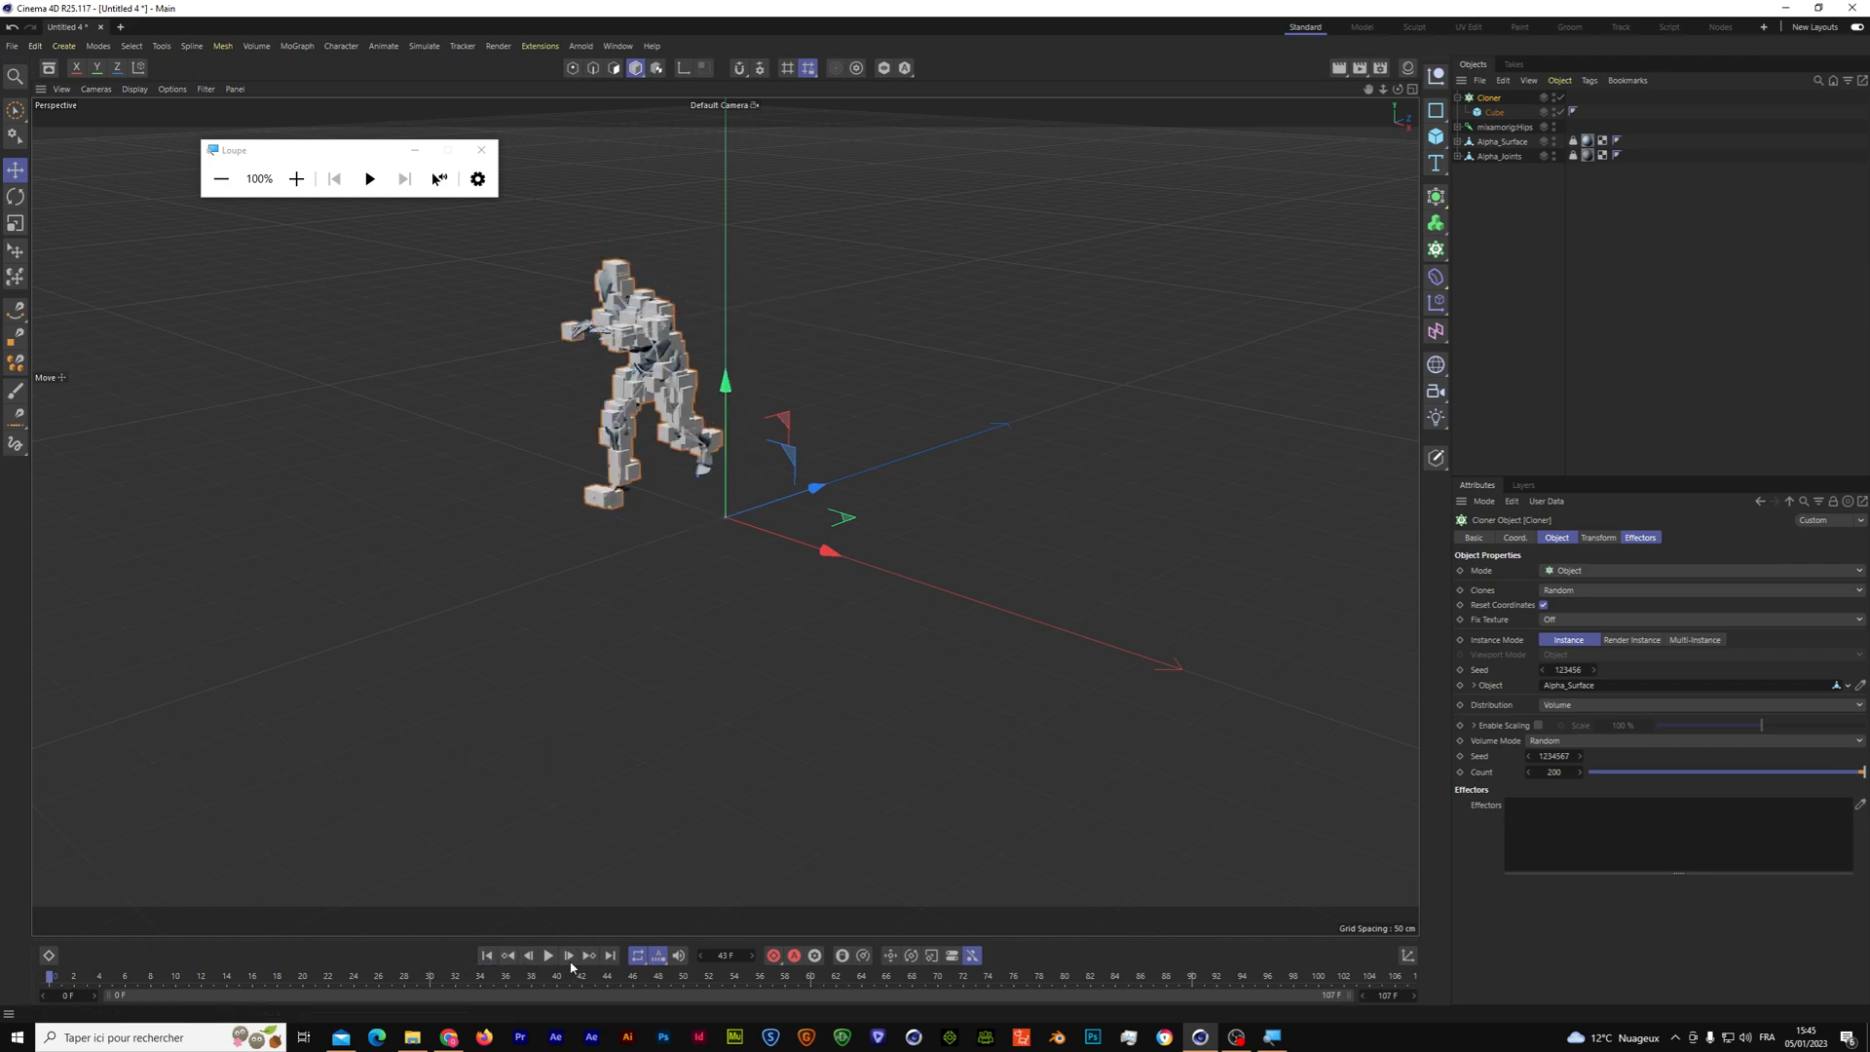
left_click(487, 955)
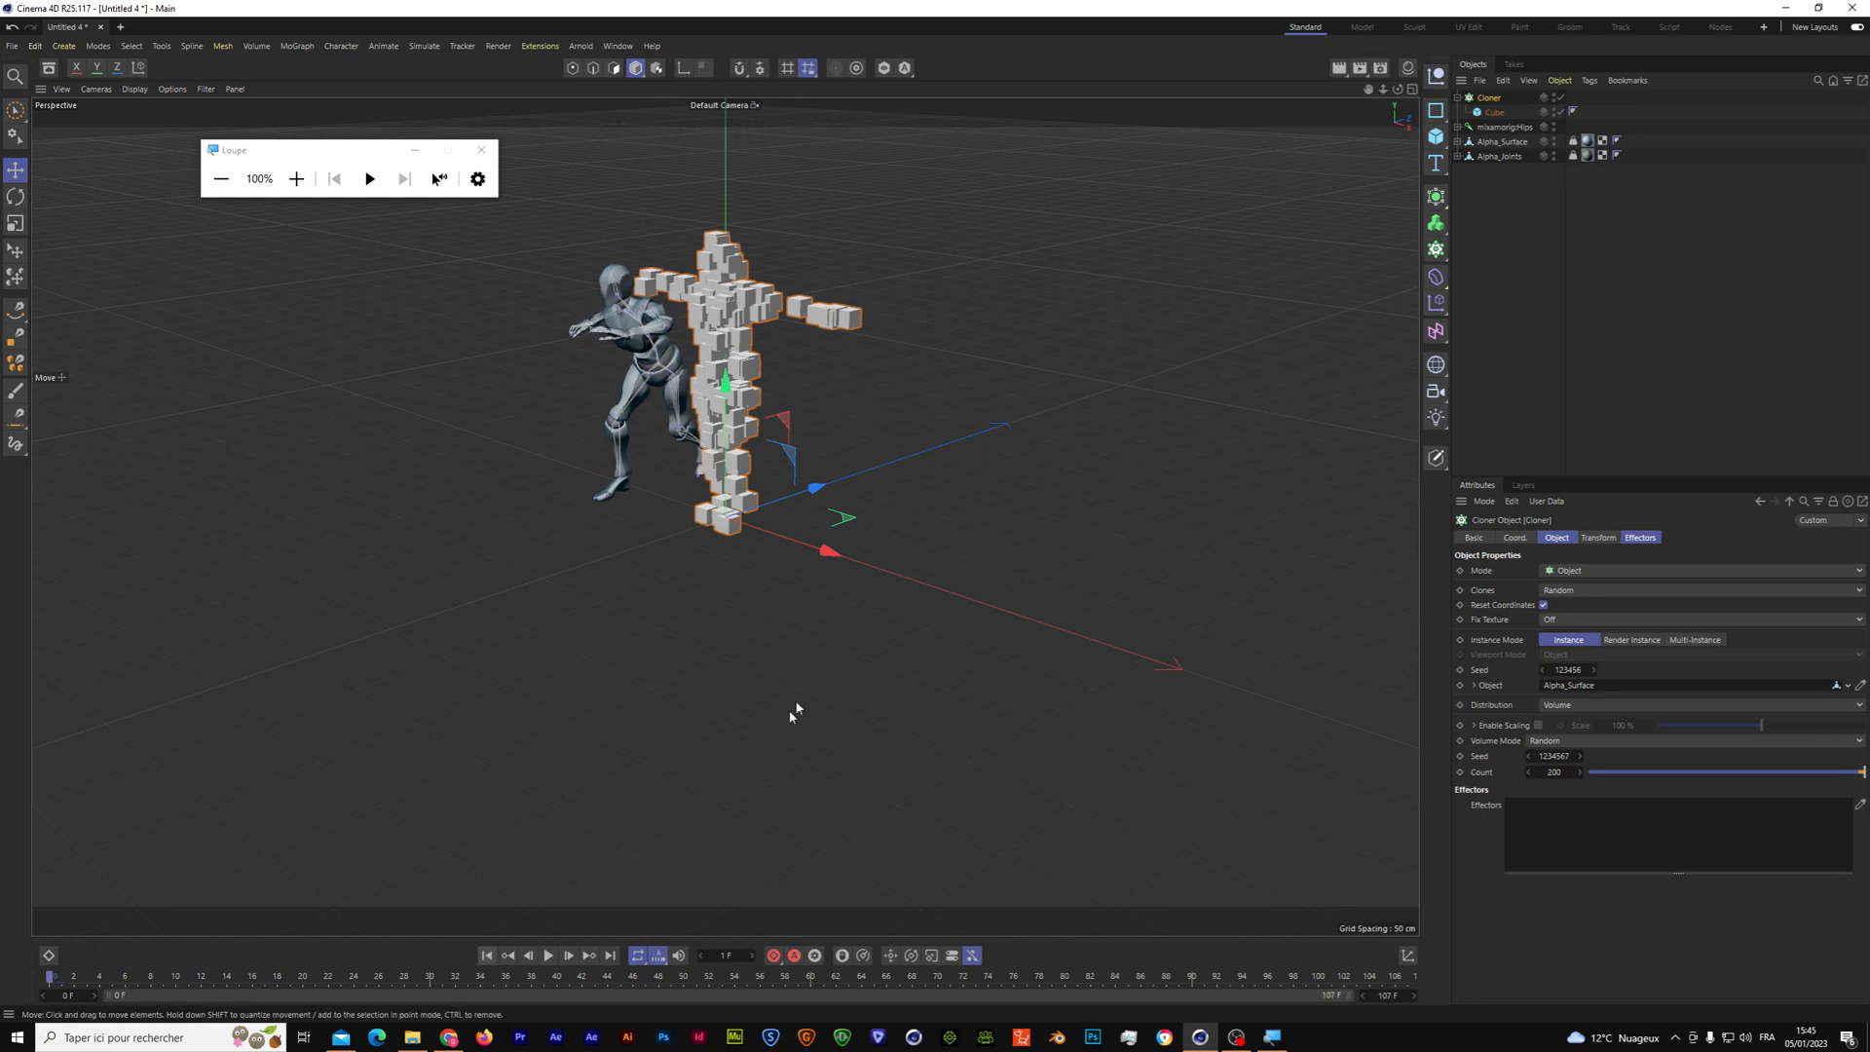
Step: Bake the Alpha_Surface object as Alembic, saving the file in the Alembic folder on drive F
left_click(1486, 143)
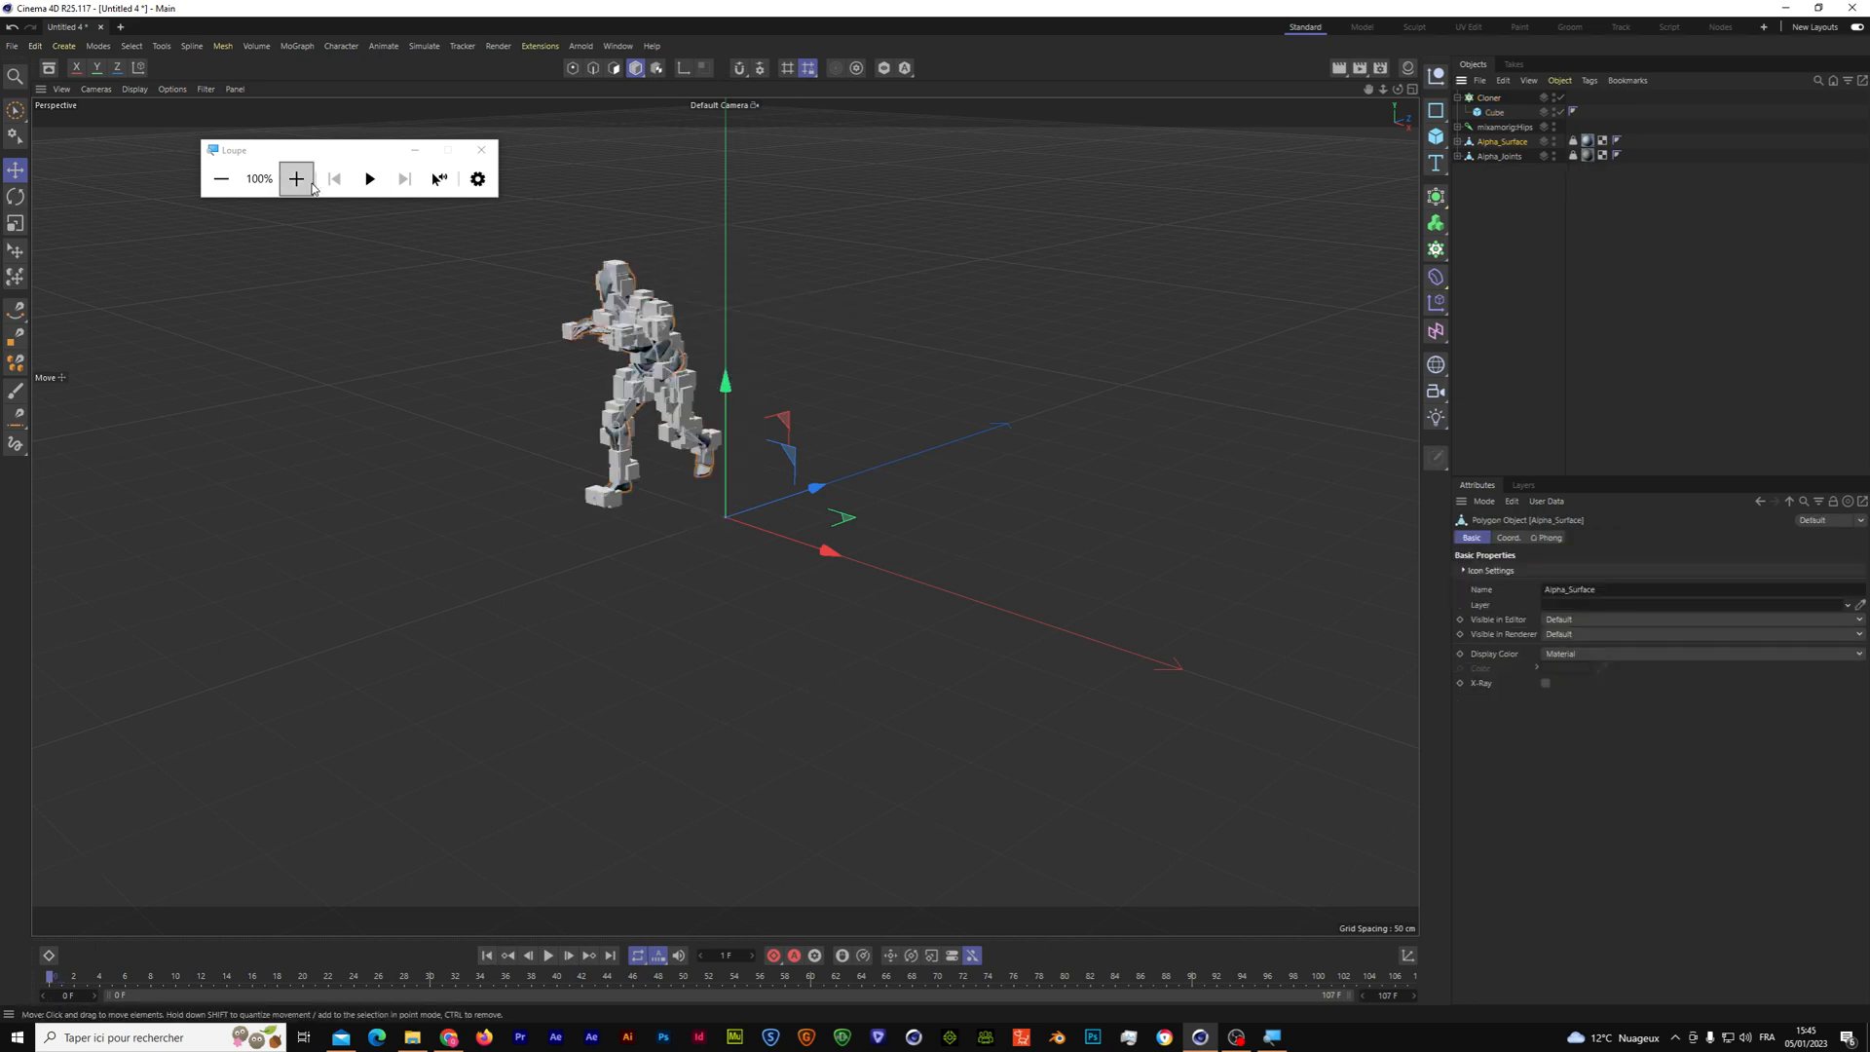
left_click(296, 179)
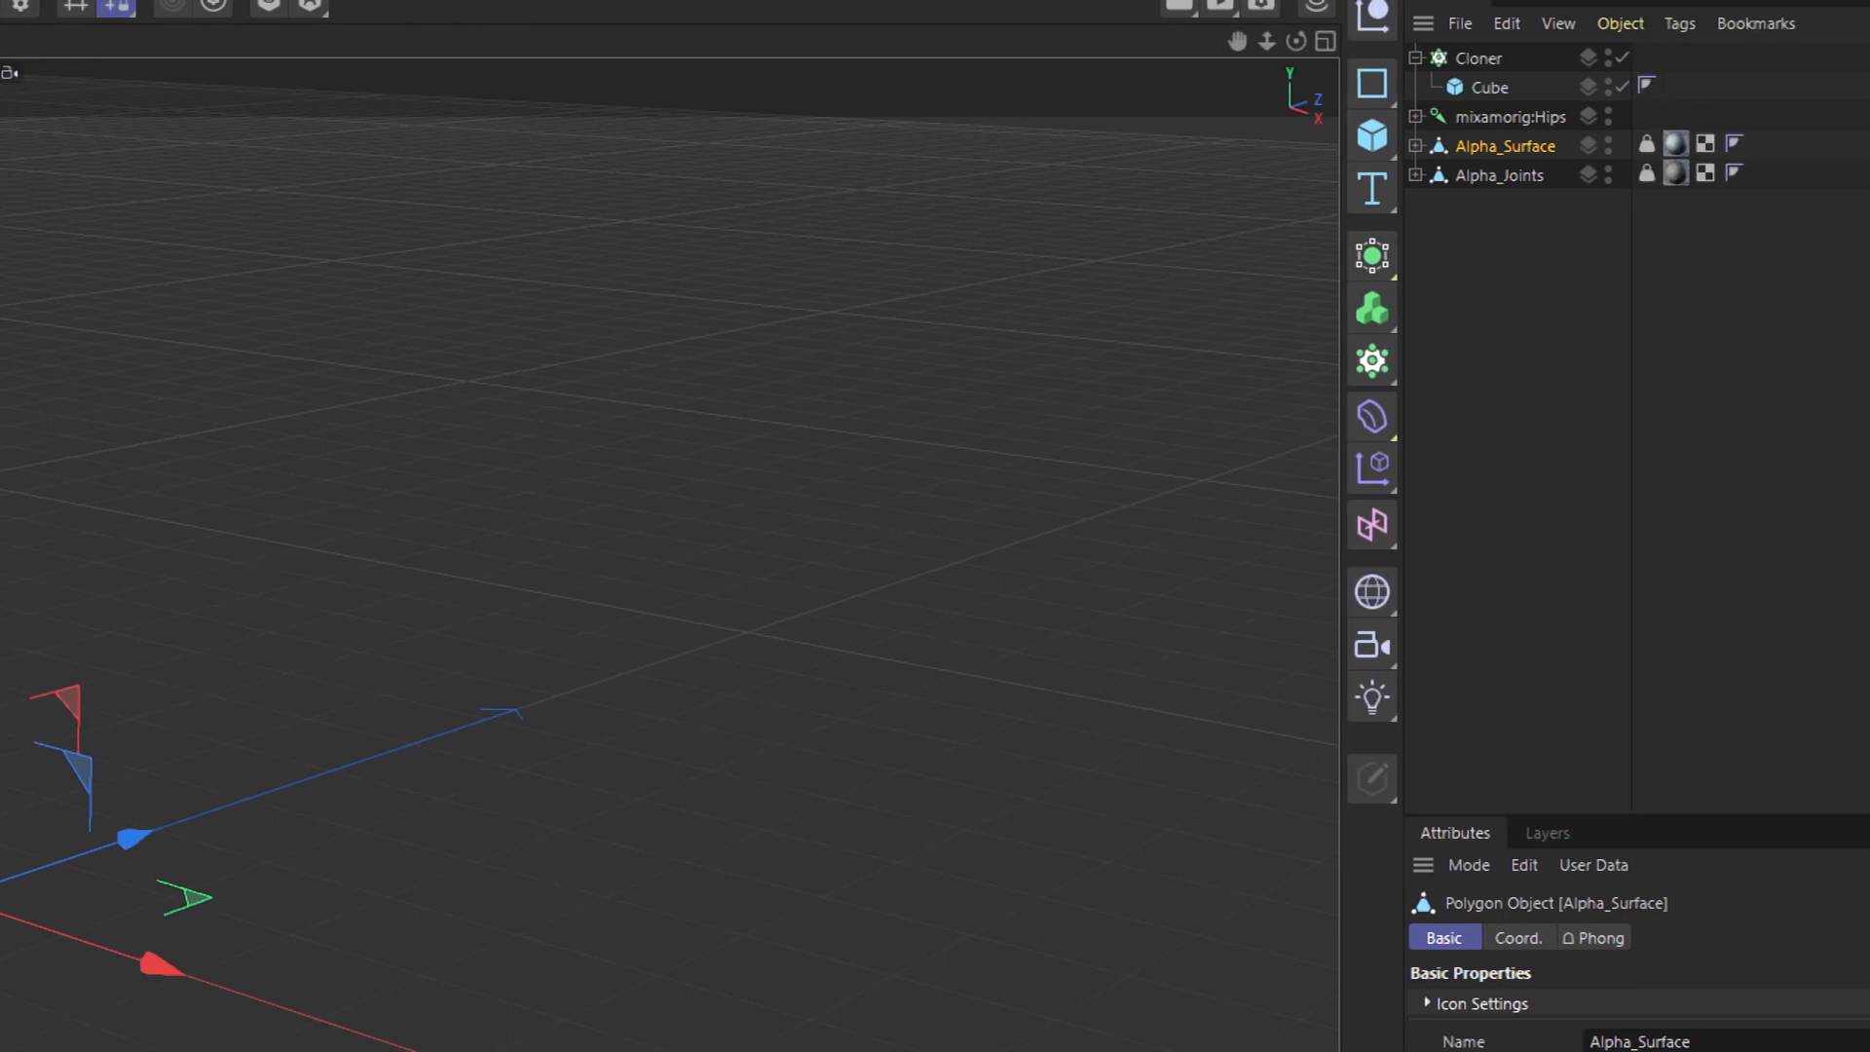
right_click(1467, 166)
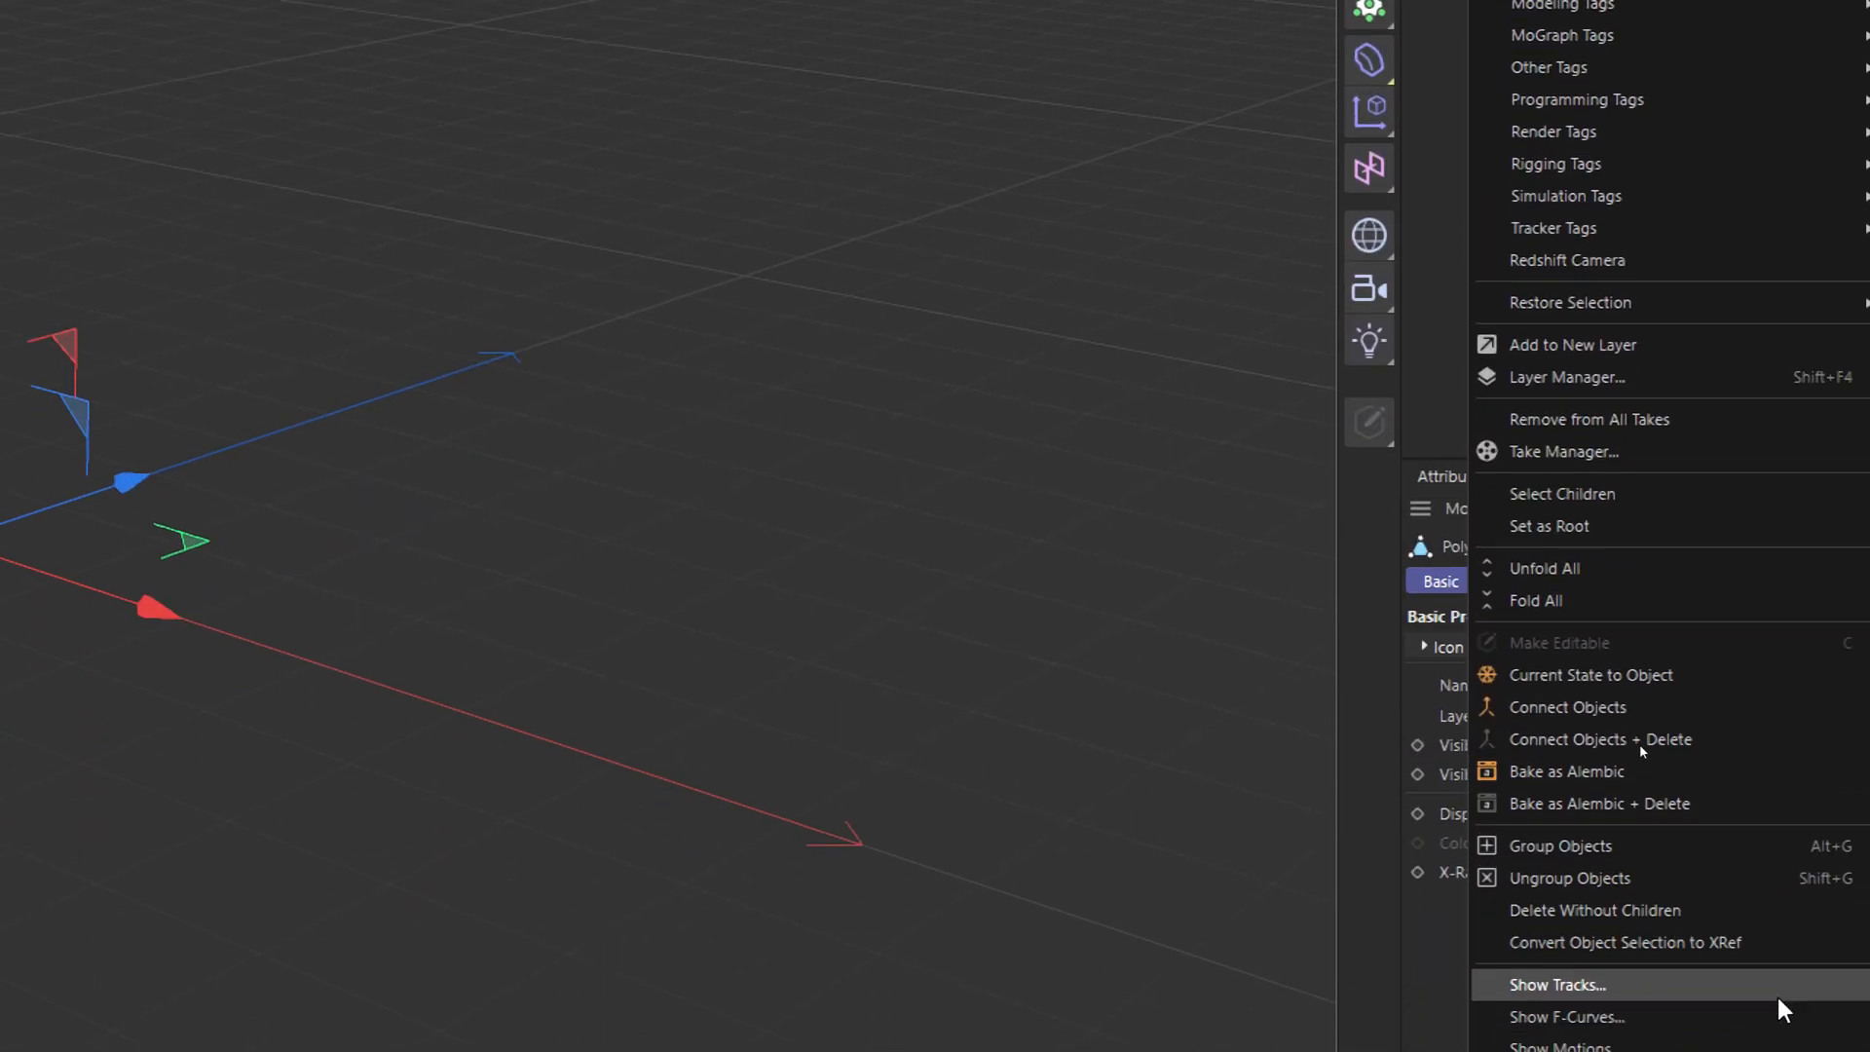
left_click(1589, 758)
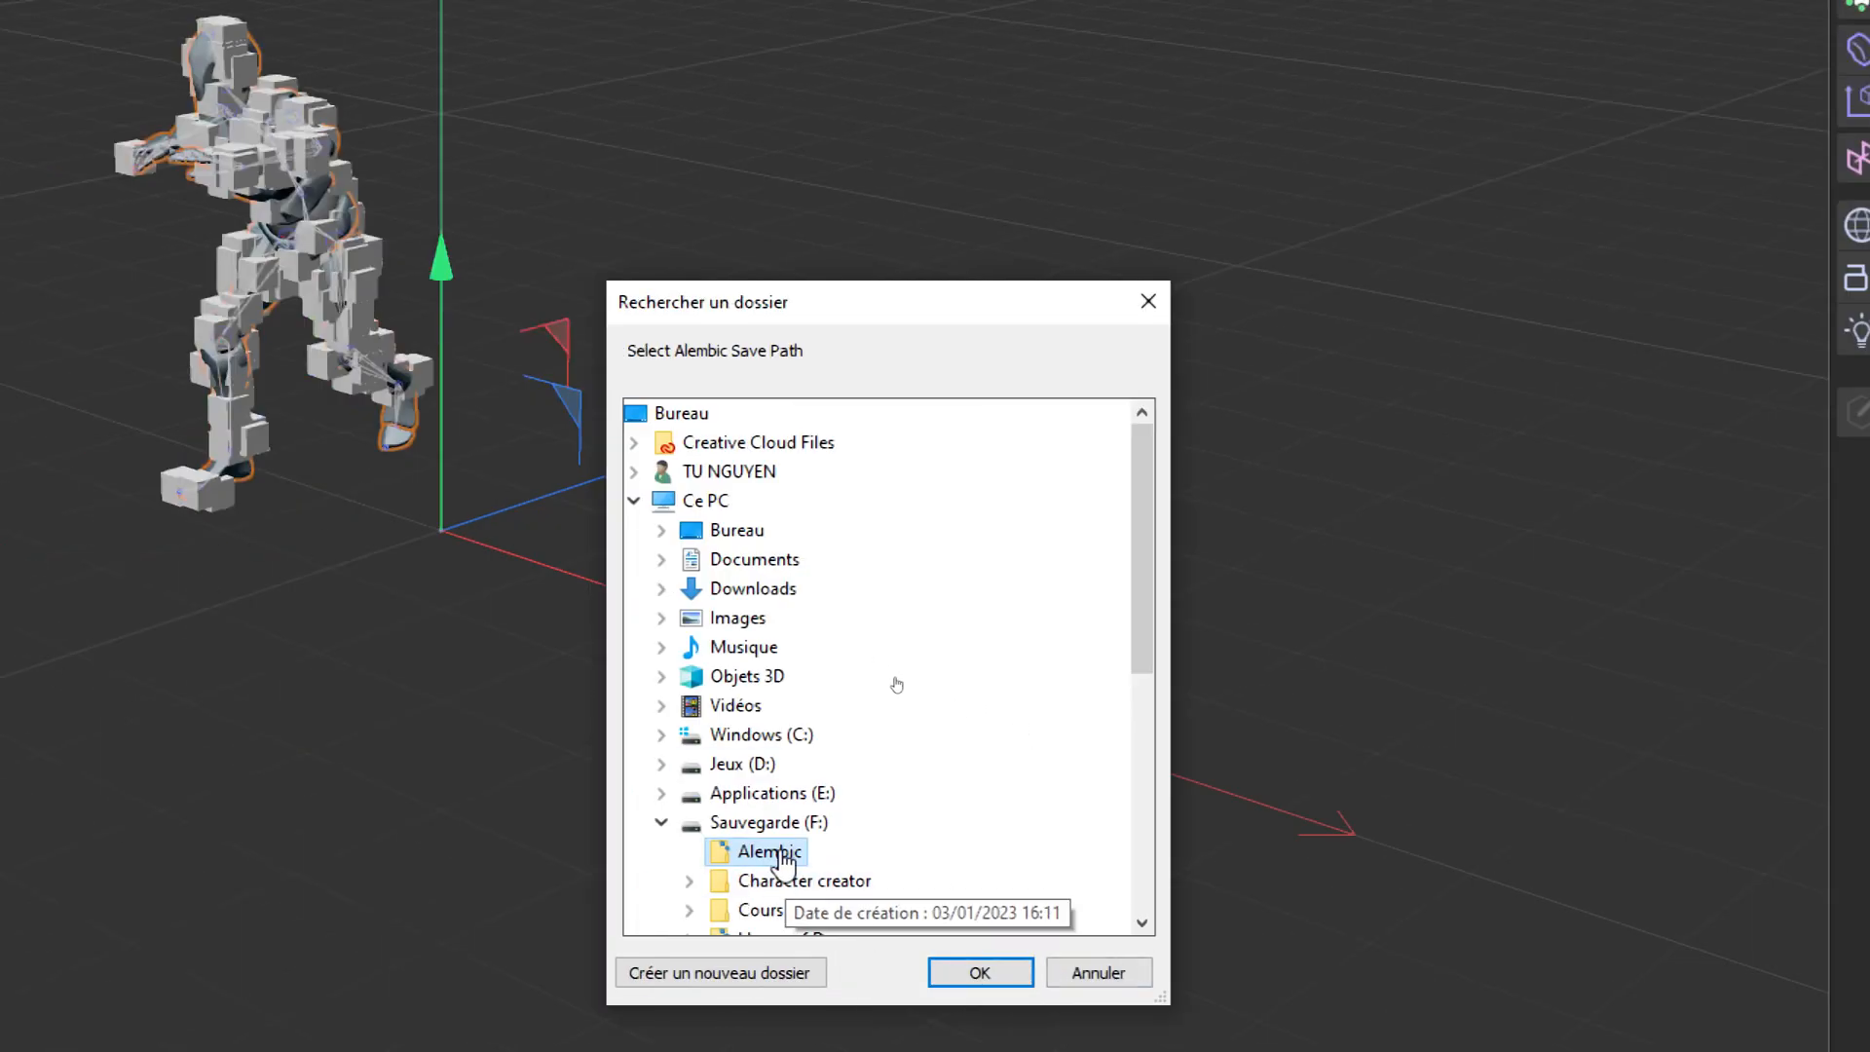
left_click(959, 974)
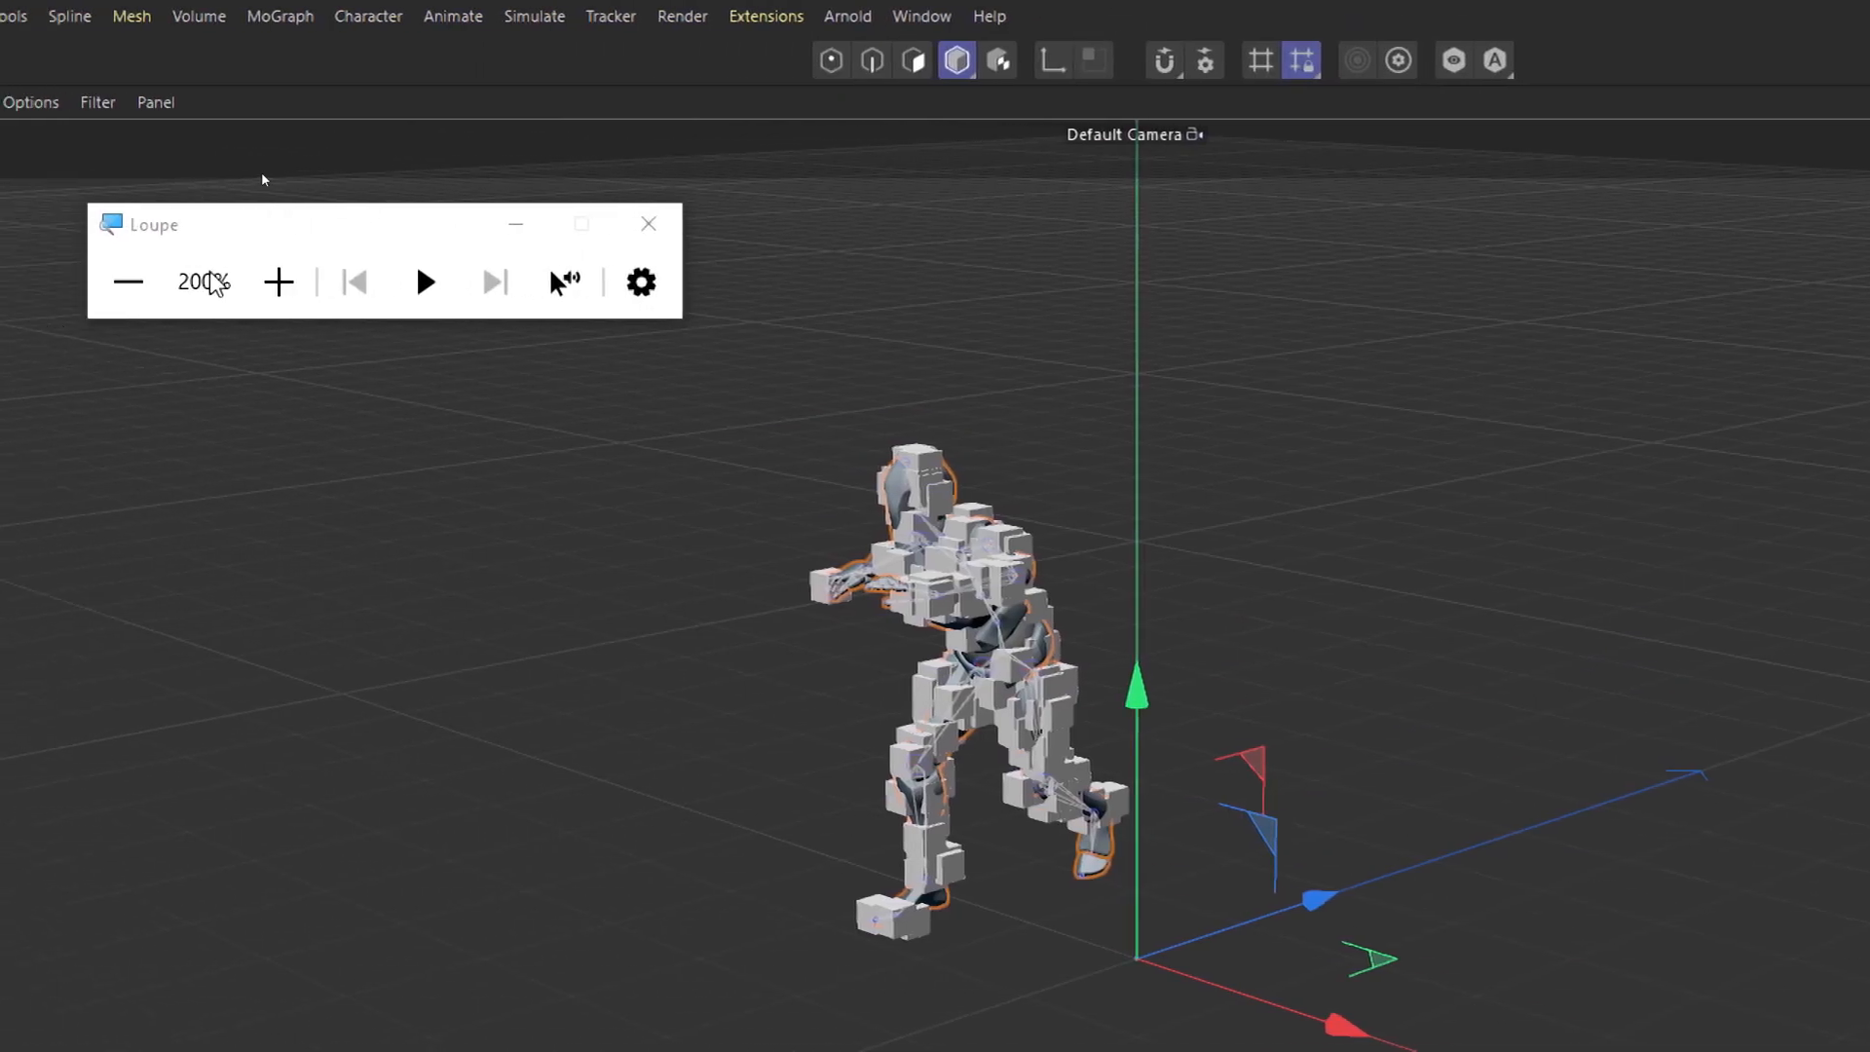
left_click(222, 191)
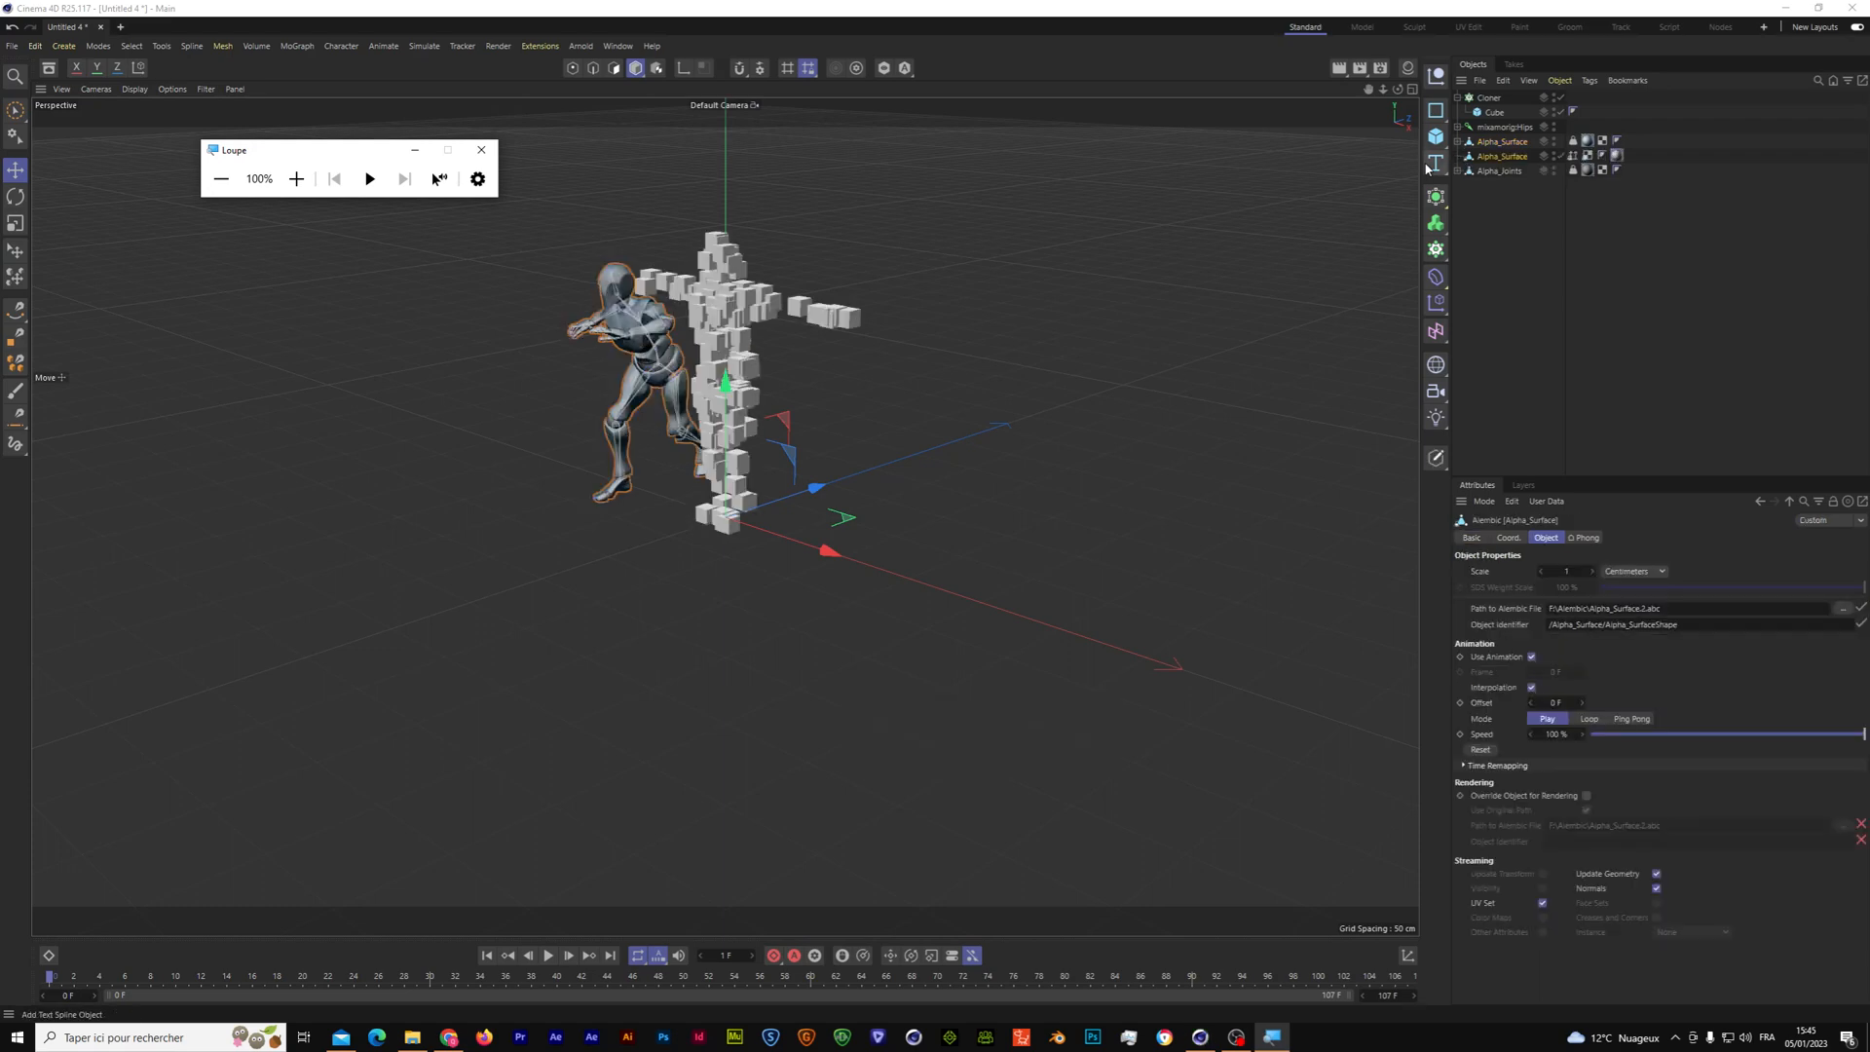
left_click(1508, 161)
left_click_drag(1508, 161, 1509, 122)
left_click(1492, 146)
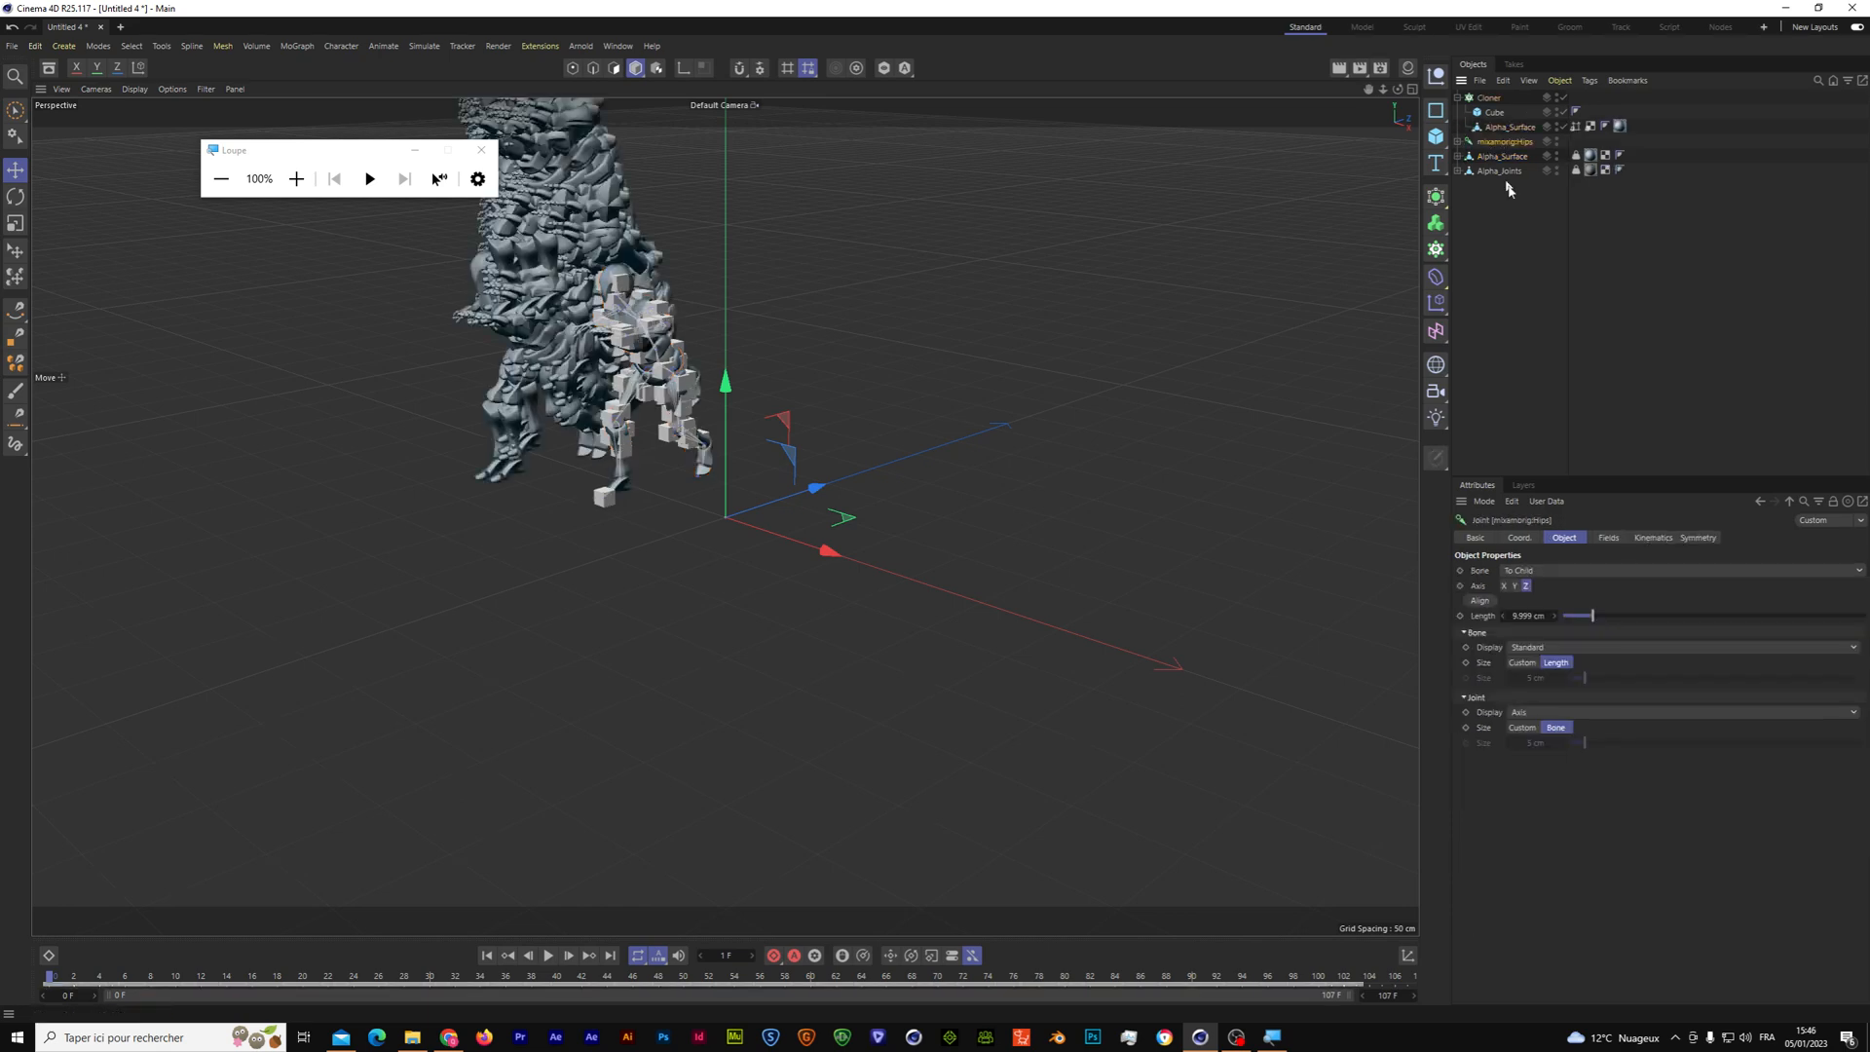
left_click(1509, 127)
key("ctrl+z")
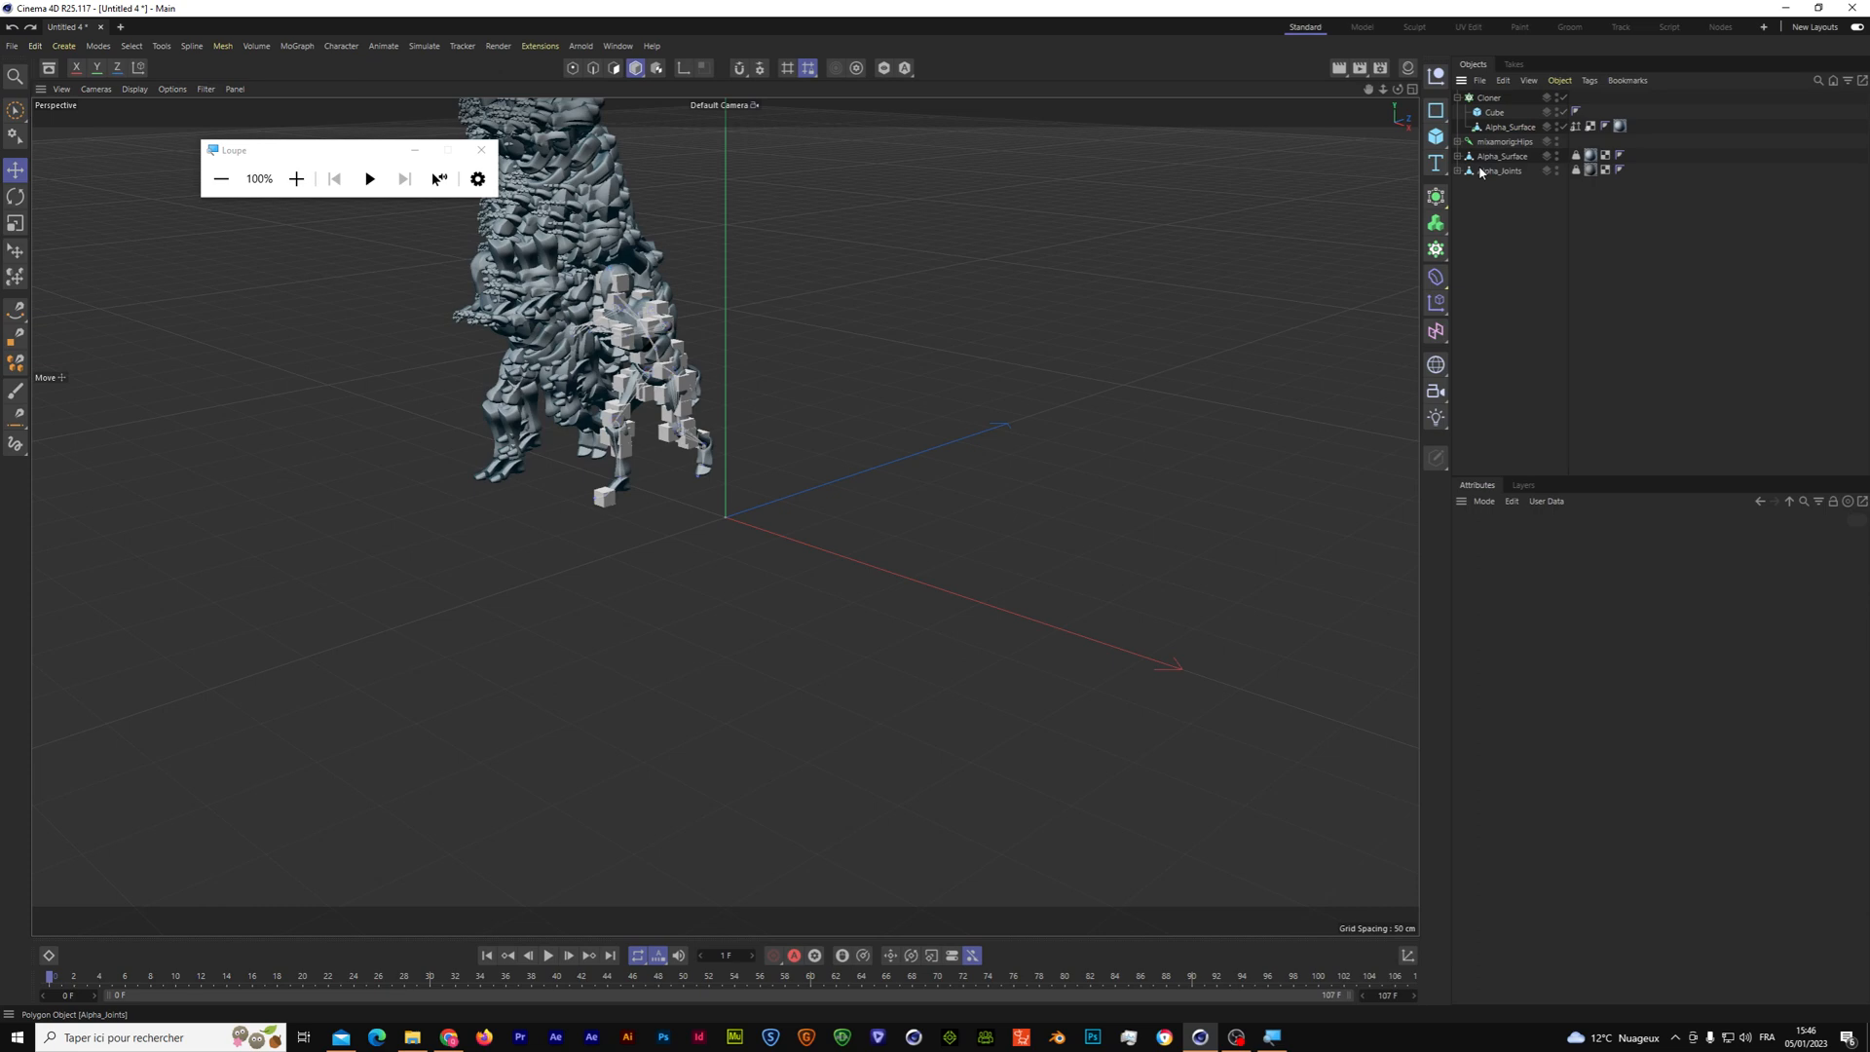
key("ctrl+z")
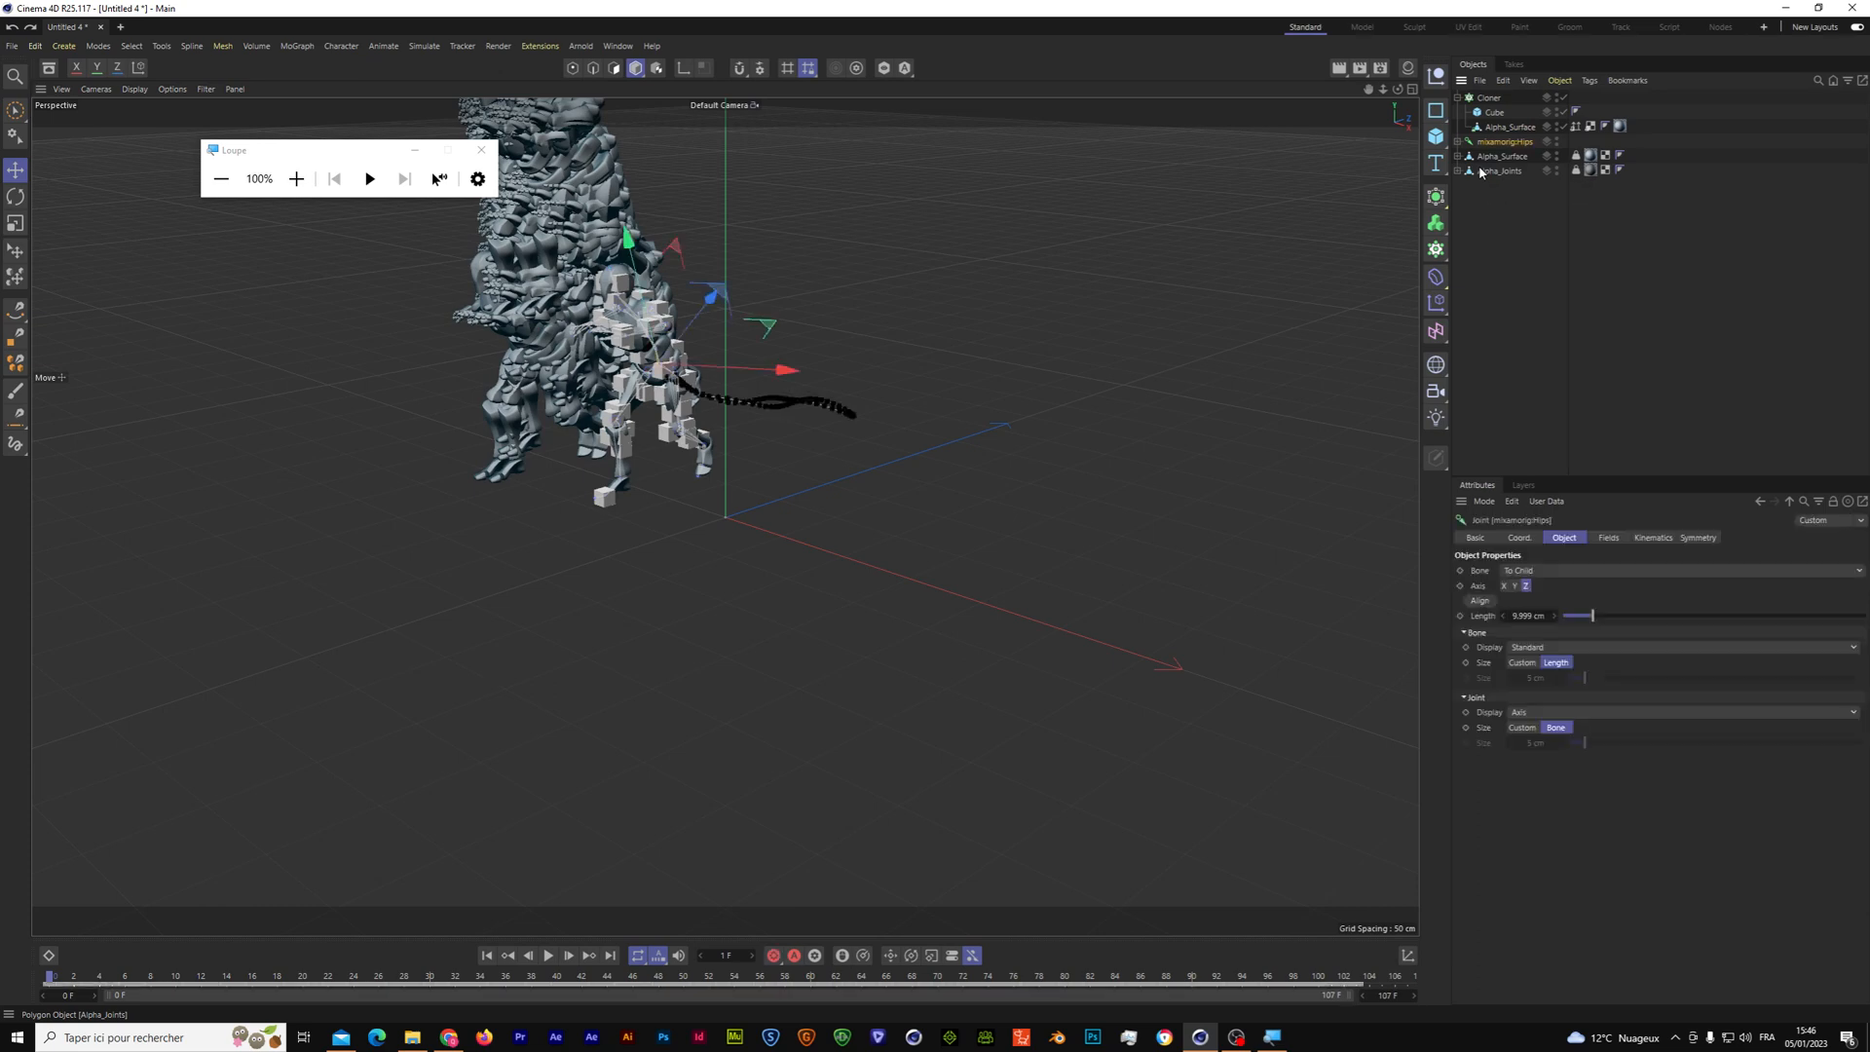
key("ctrl+z")
key("ctrl+z")
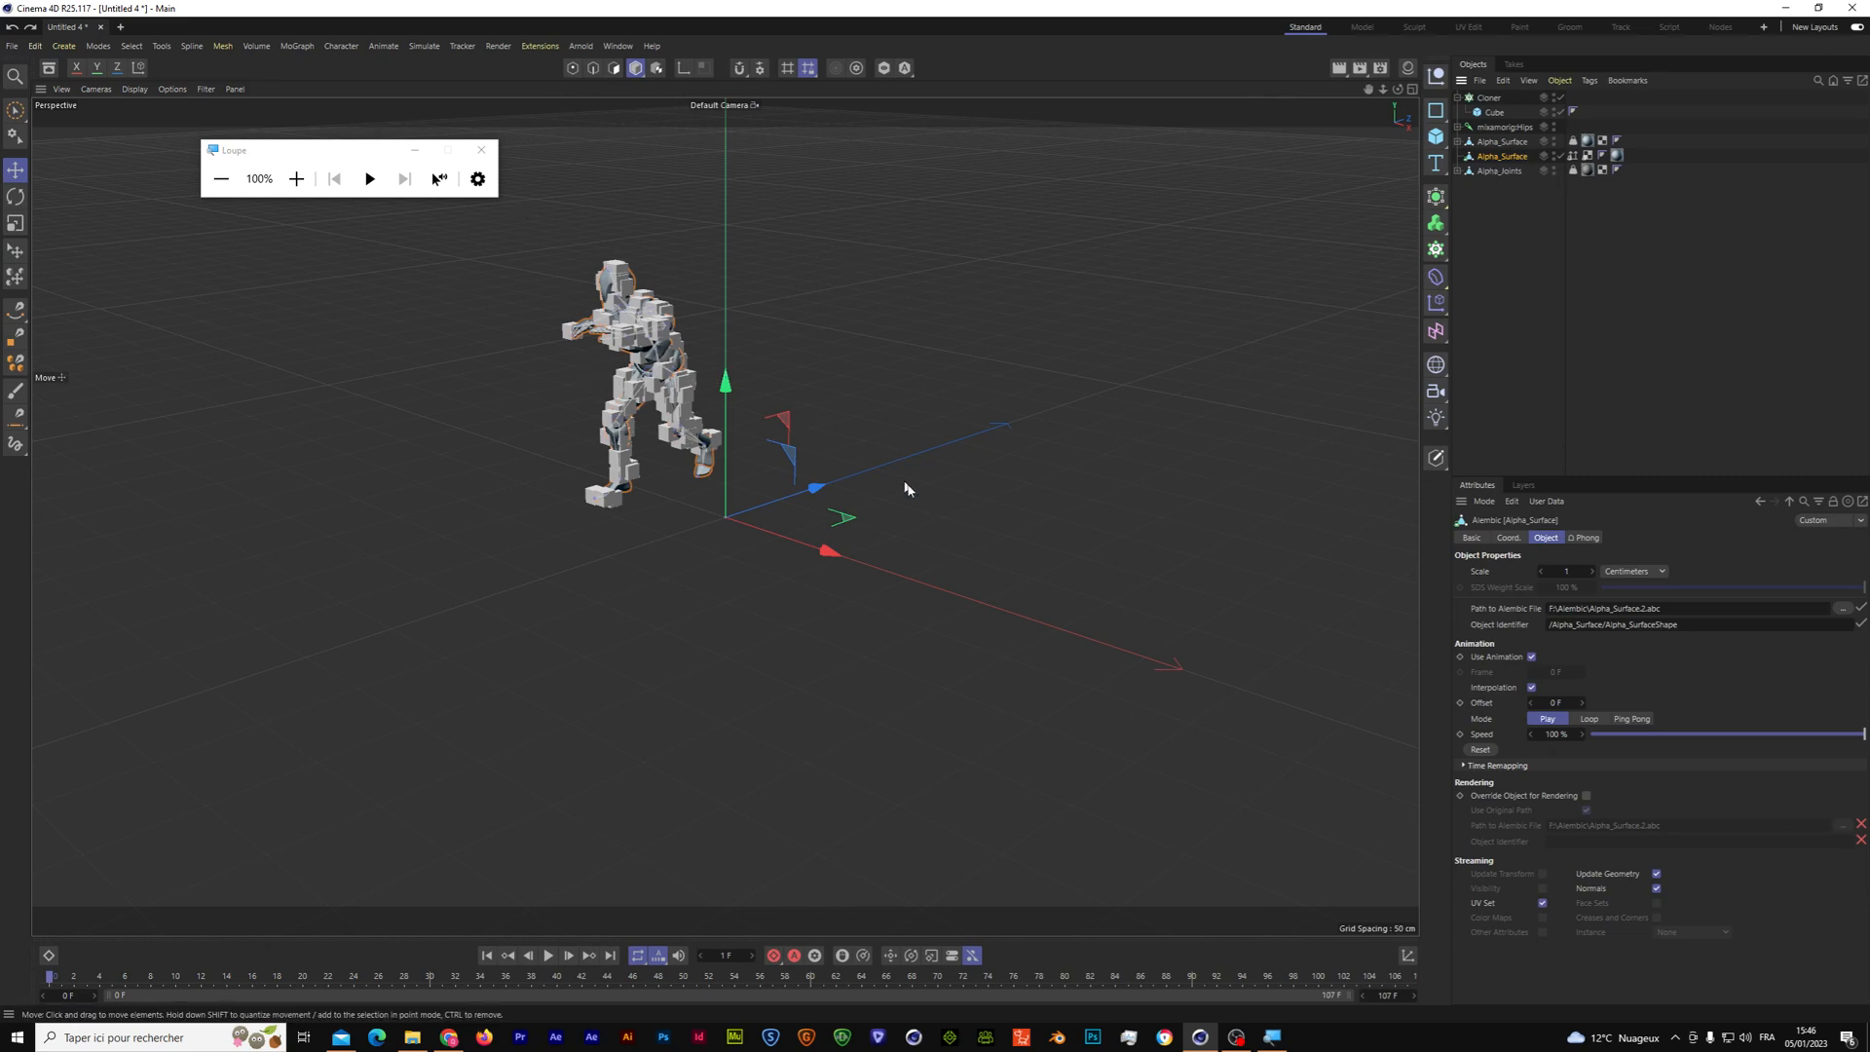
Step: Compare the Cloner with the Alpha_Surface objects and play the animation to check how the cubes follow the character
left_click(1489, 97)
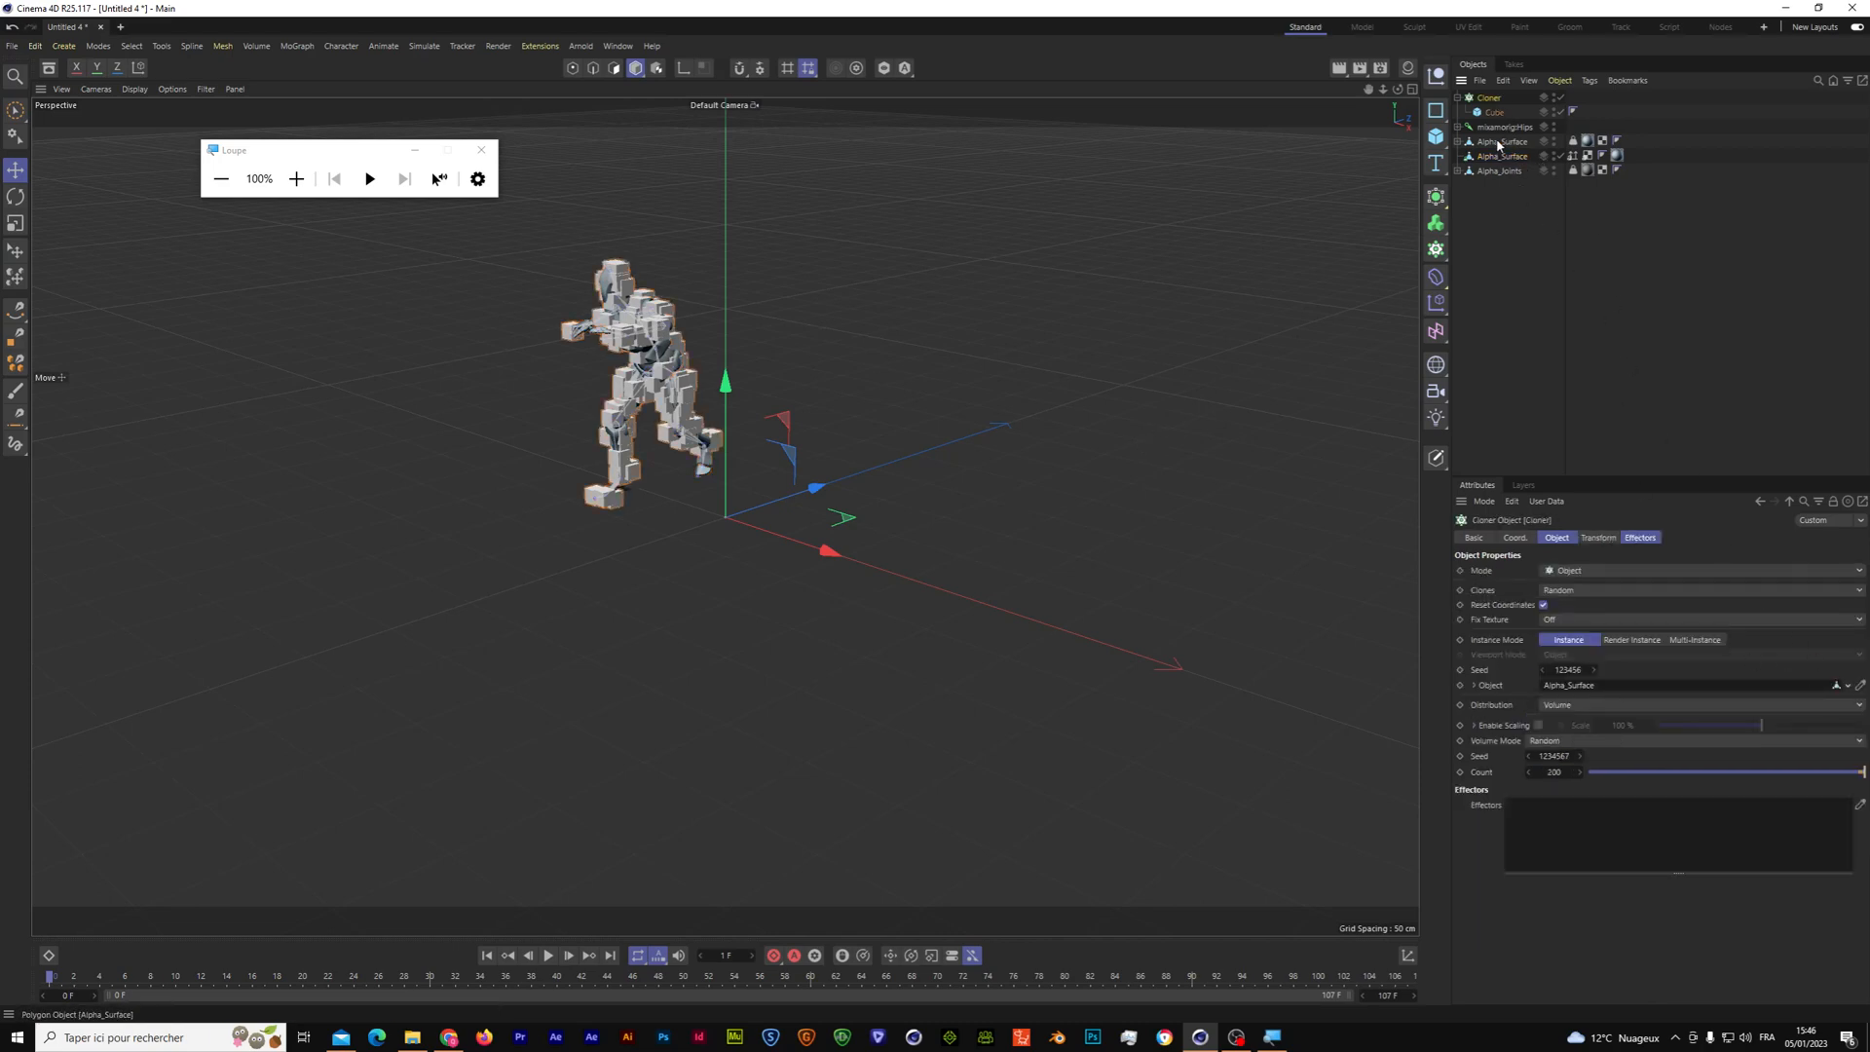
left_click(1499, 142)
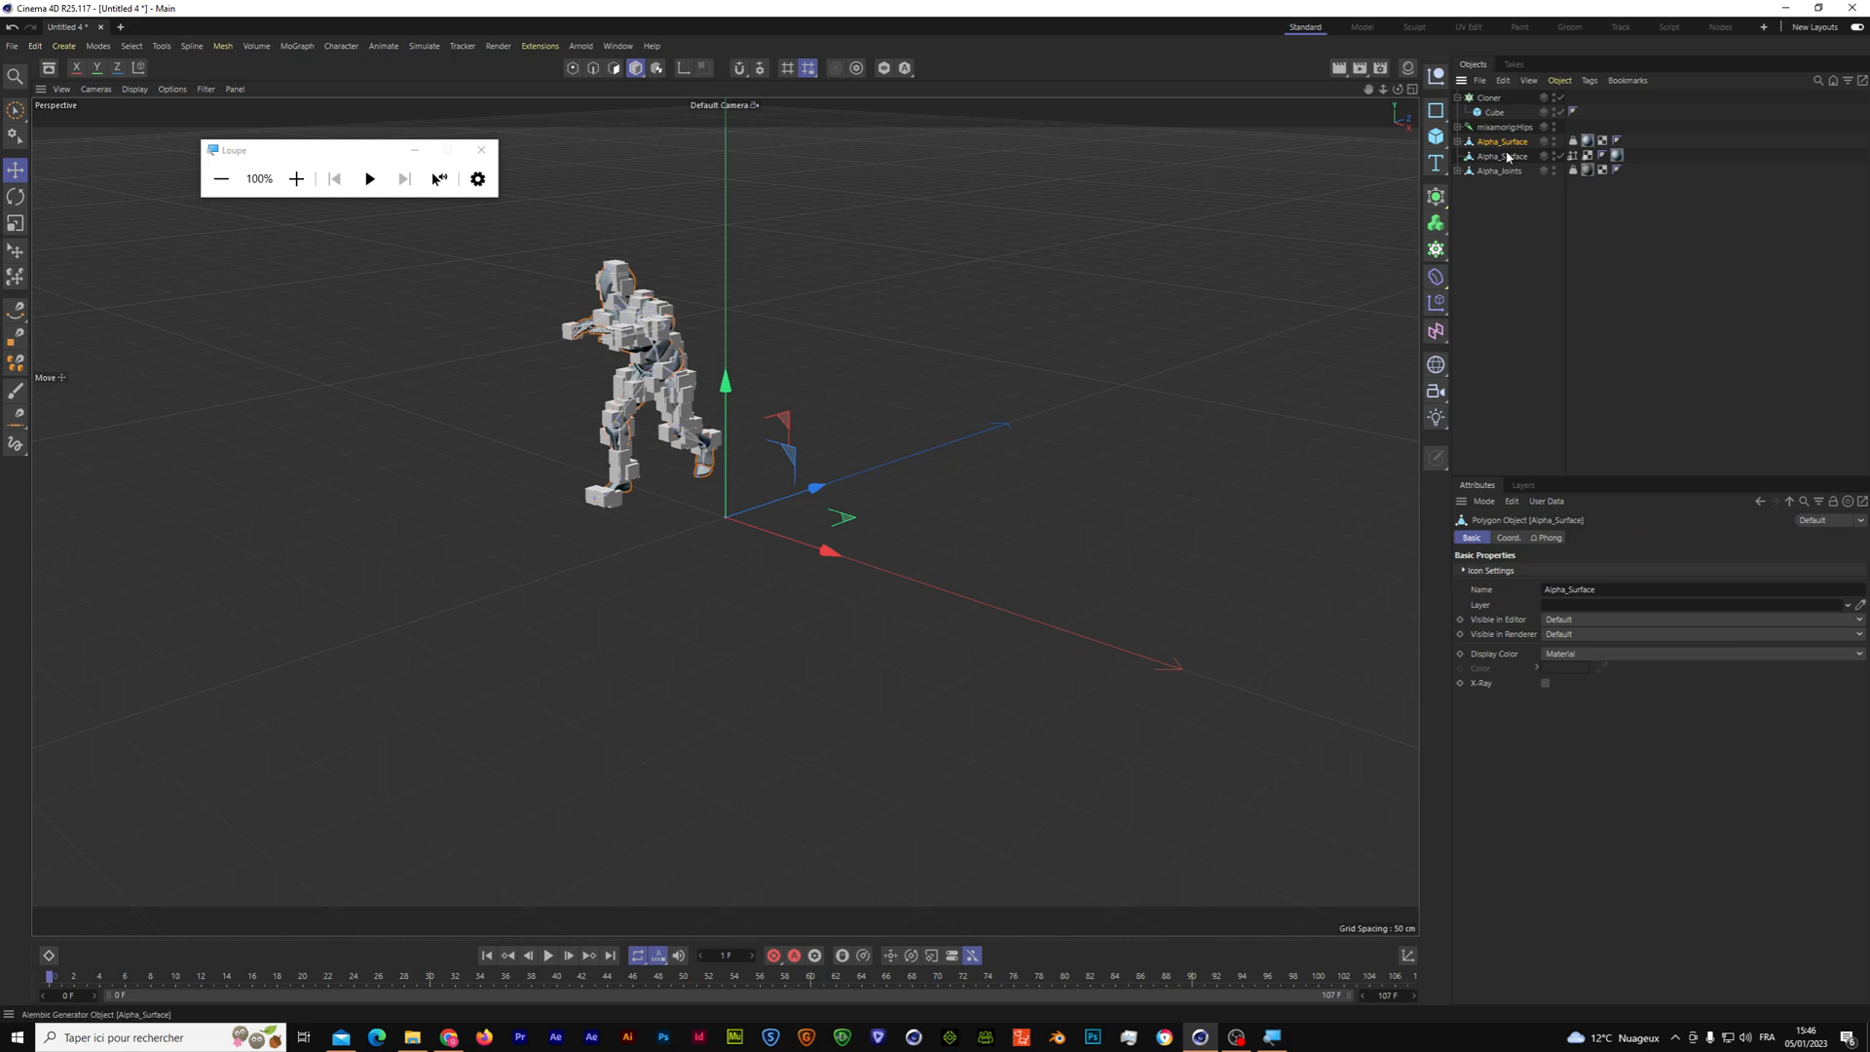
left_click(1489, 98)
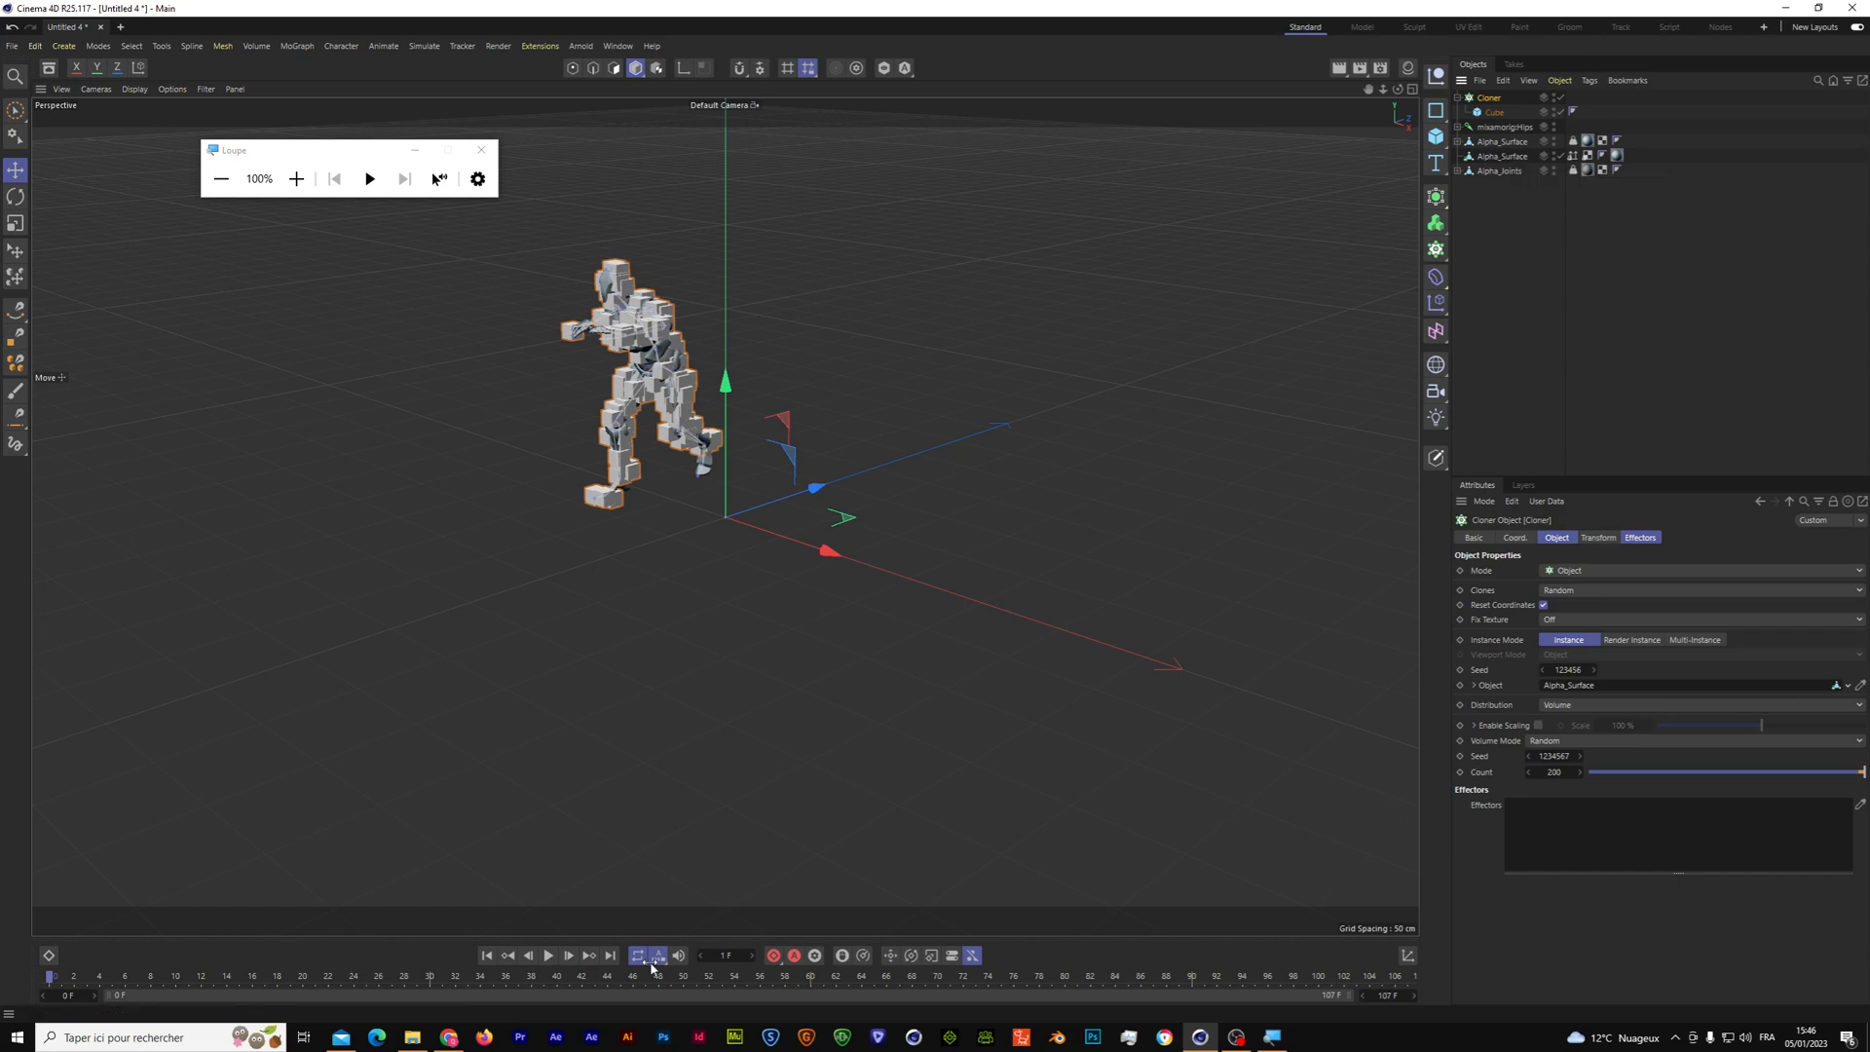
left_click(549, 958)
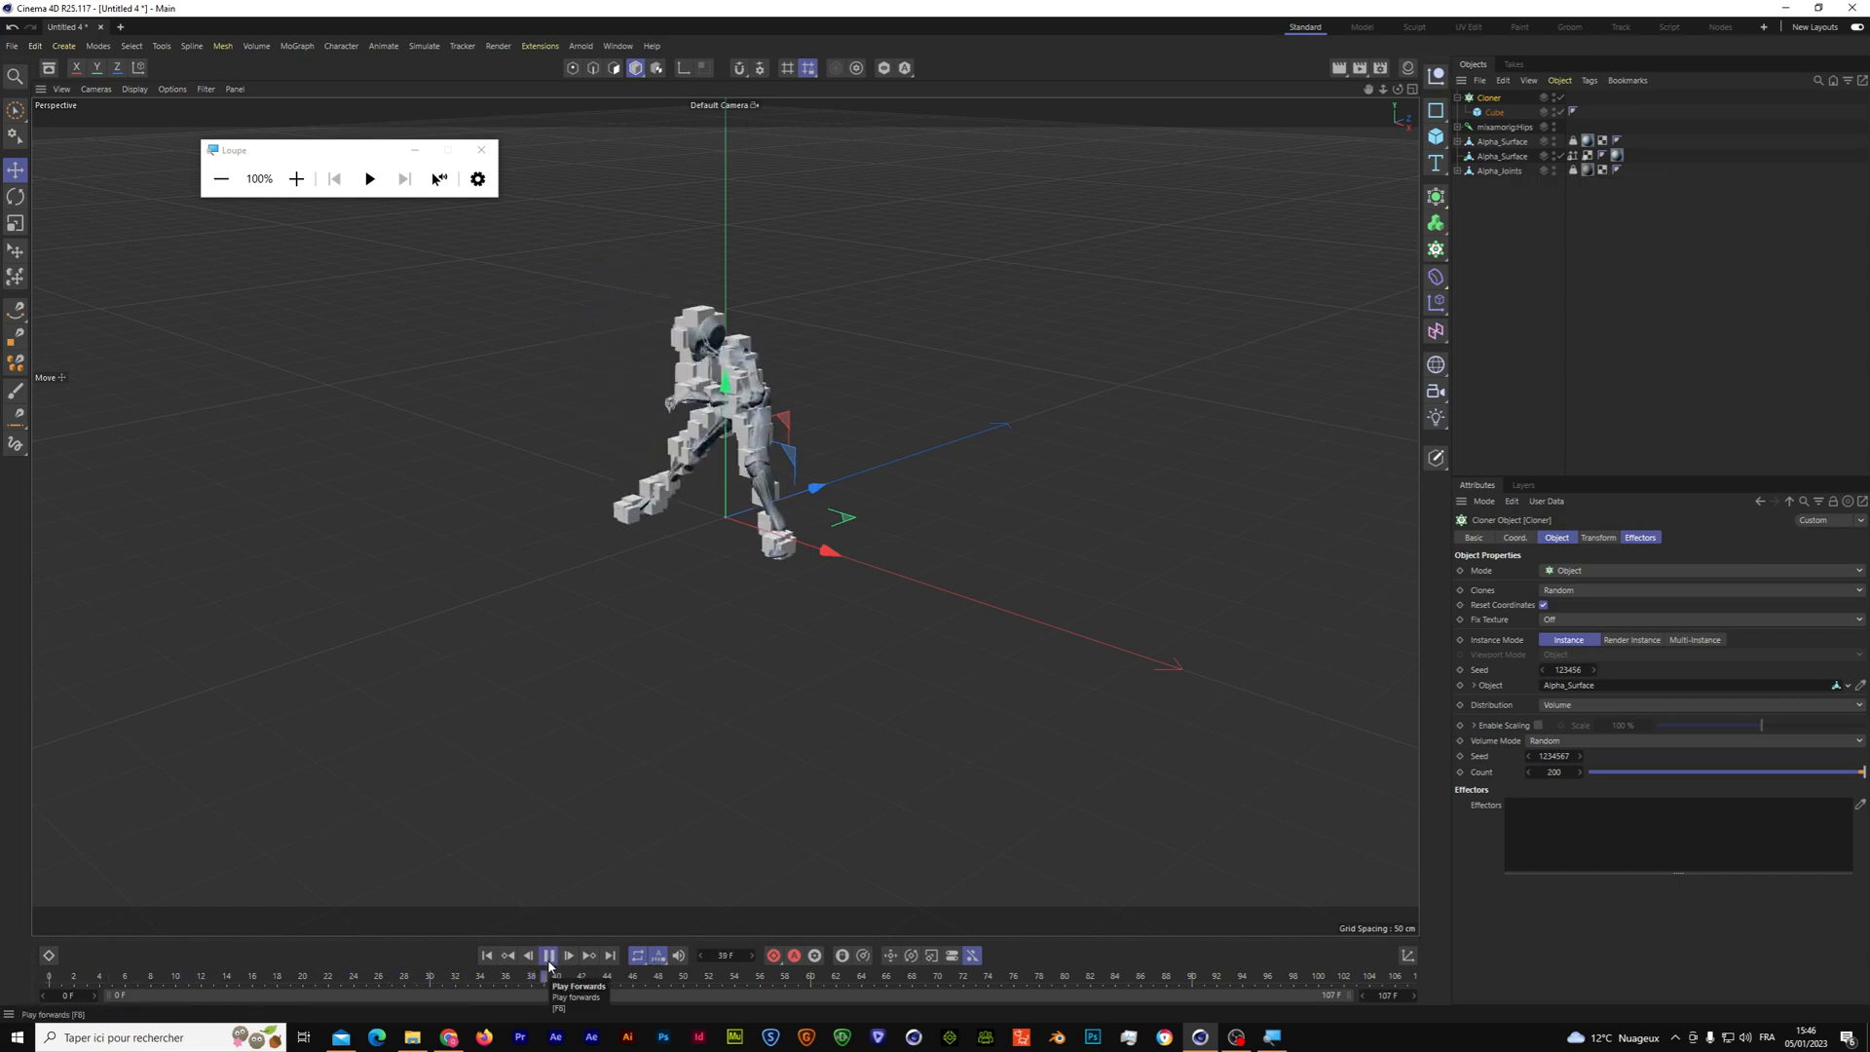
left_click(549, 955)
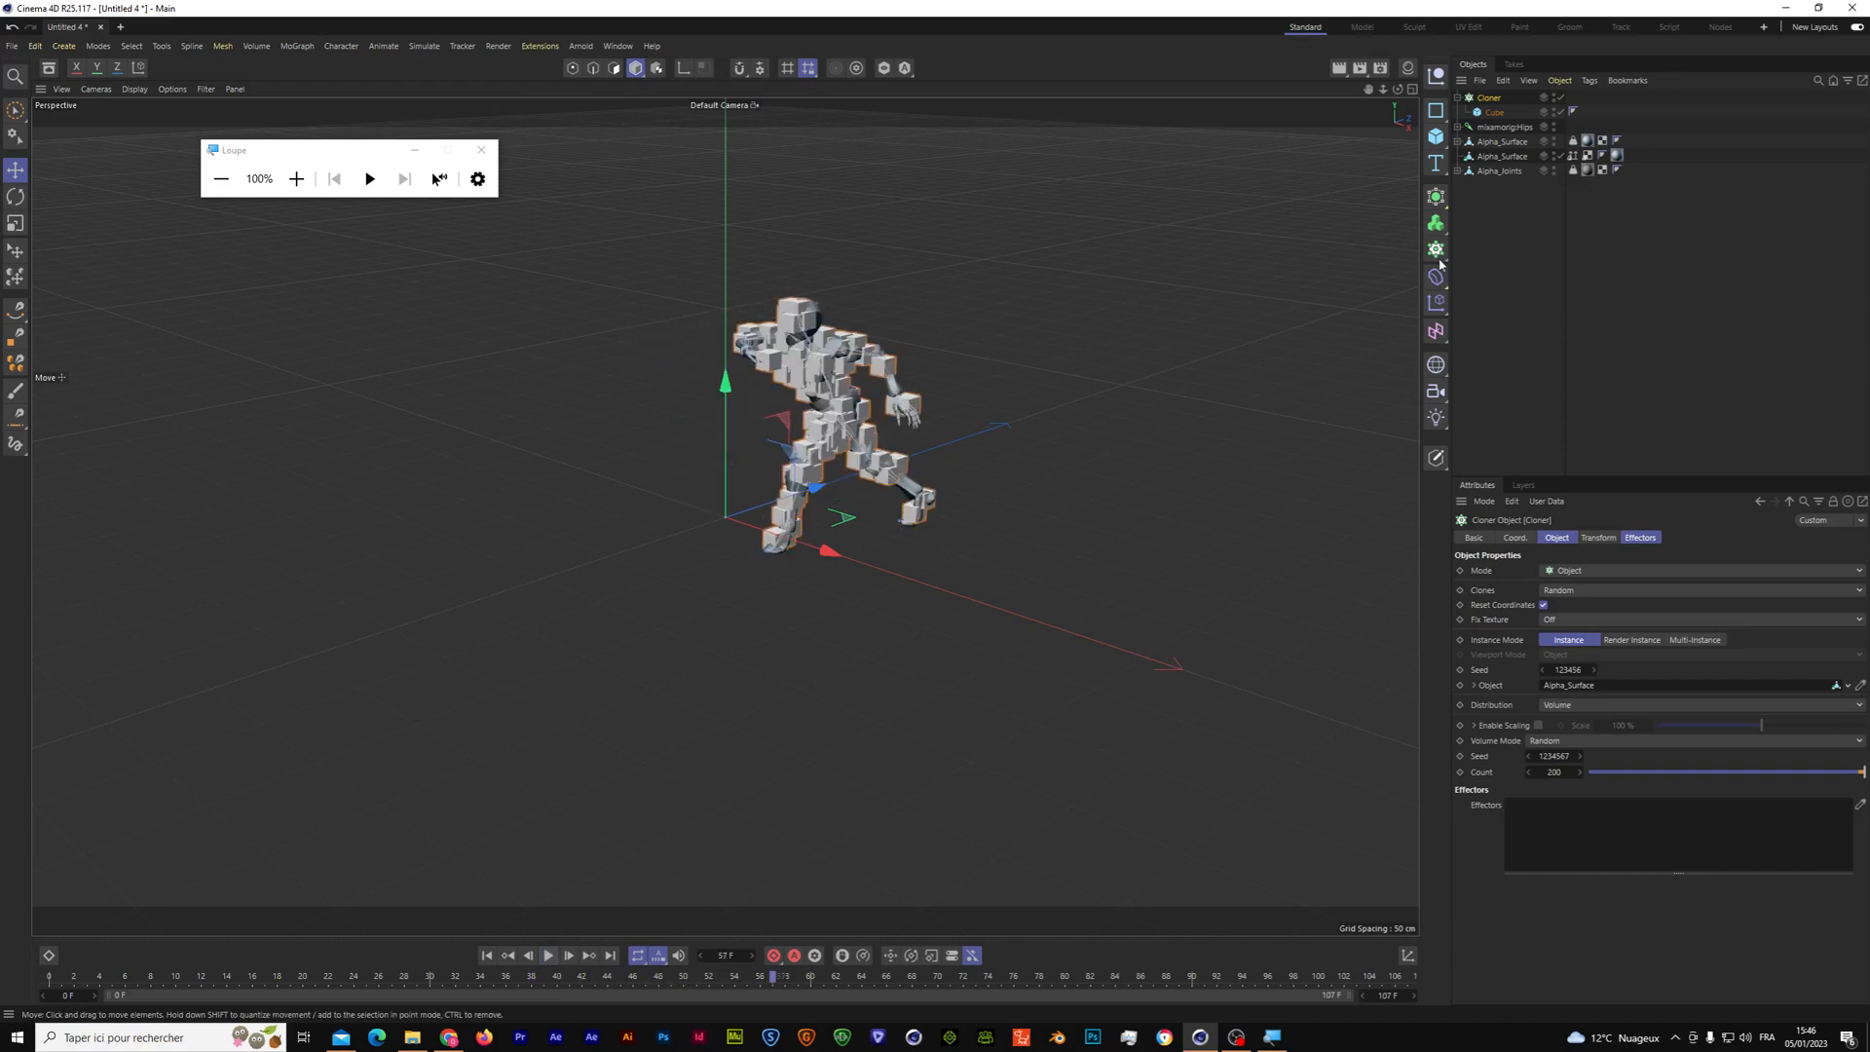
Step: Group mixamorig:Hips, both Alpha_Surface objects and Alpha_Joints under a null and hide the null
left_click_drag(1516, 198, 1500, 124)
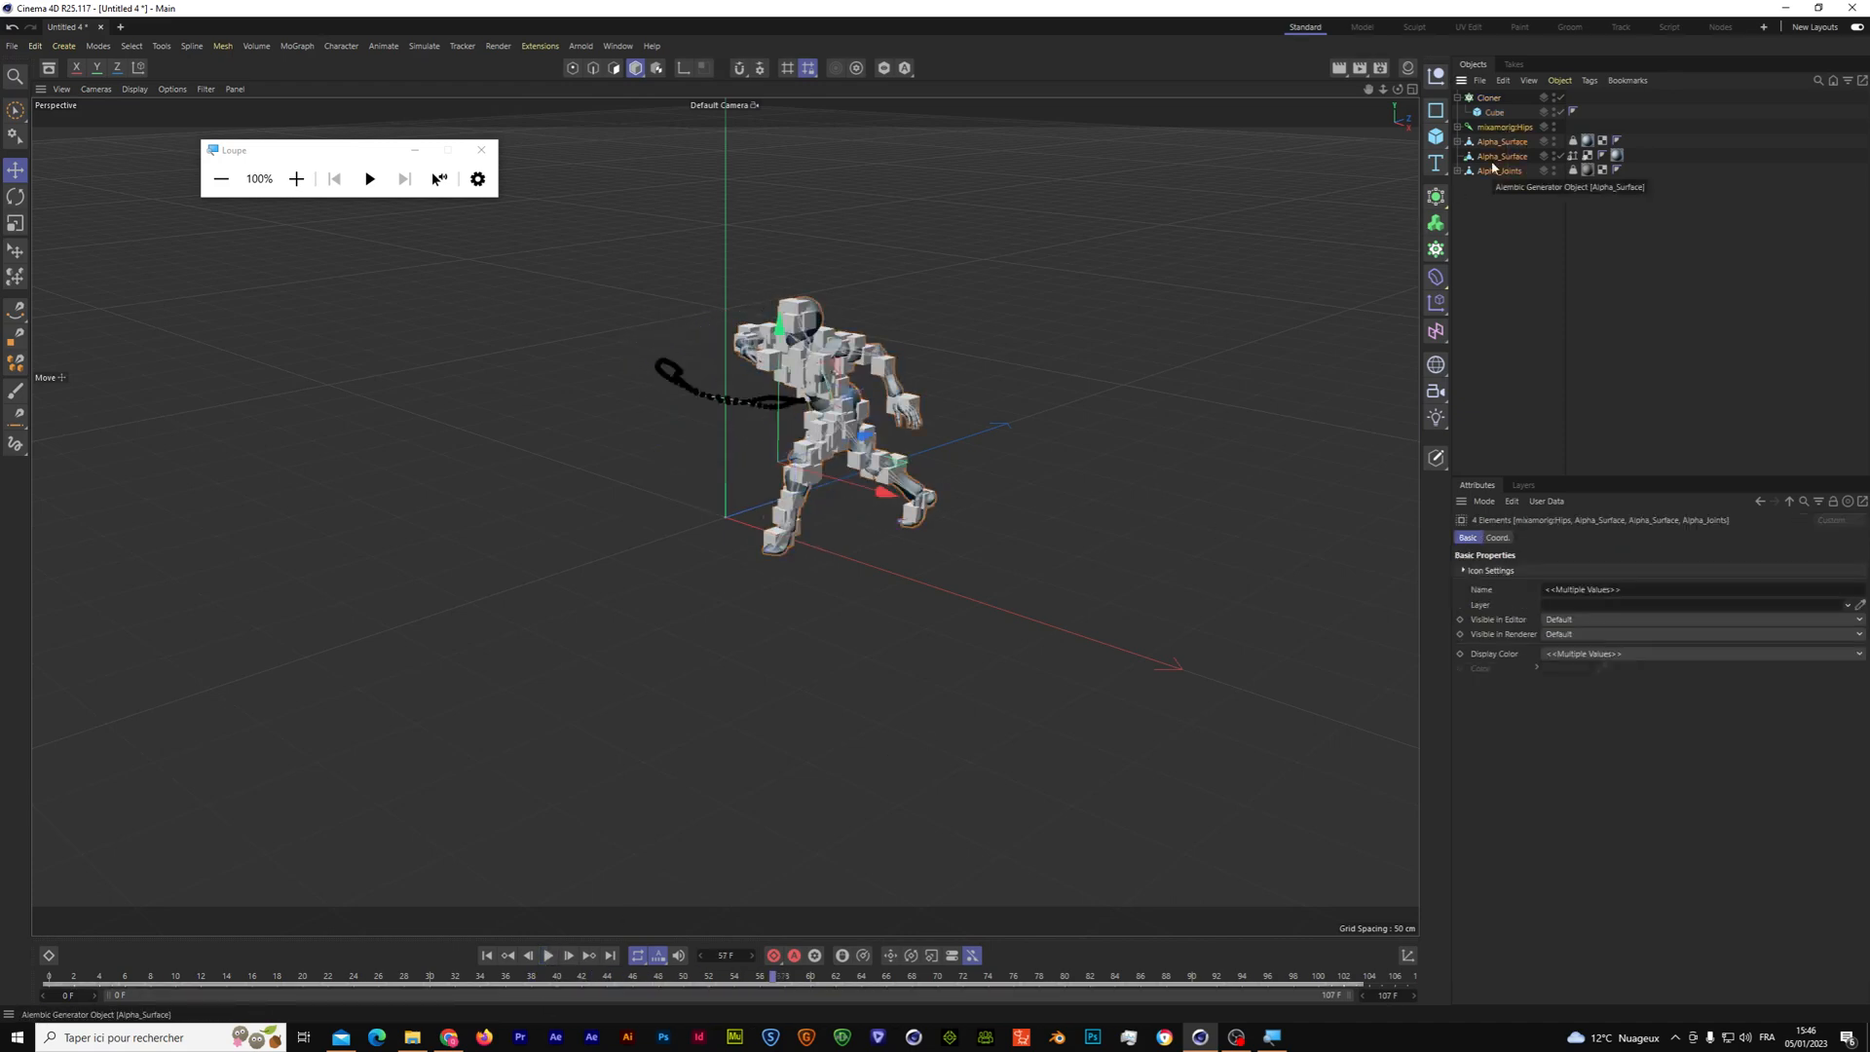
key("g")
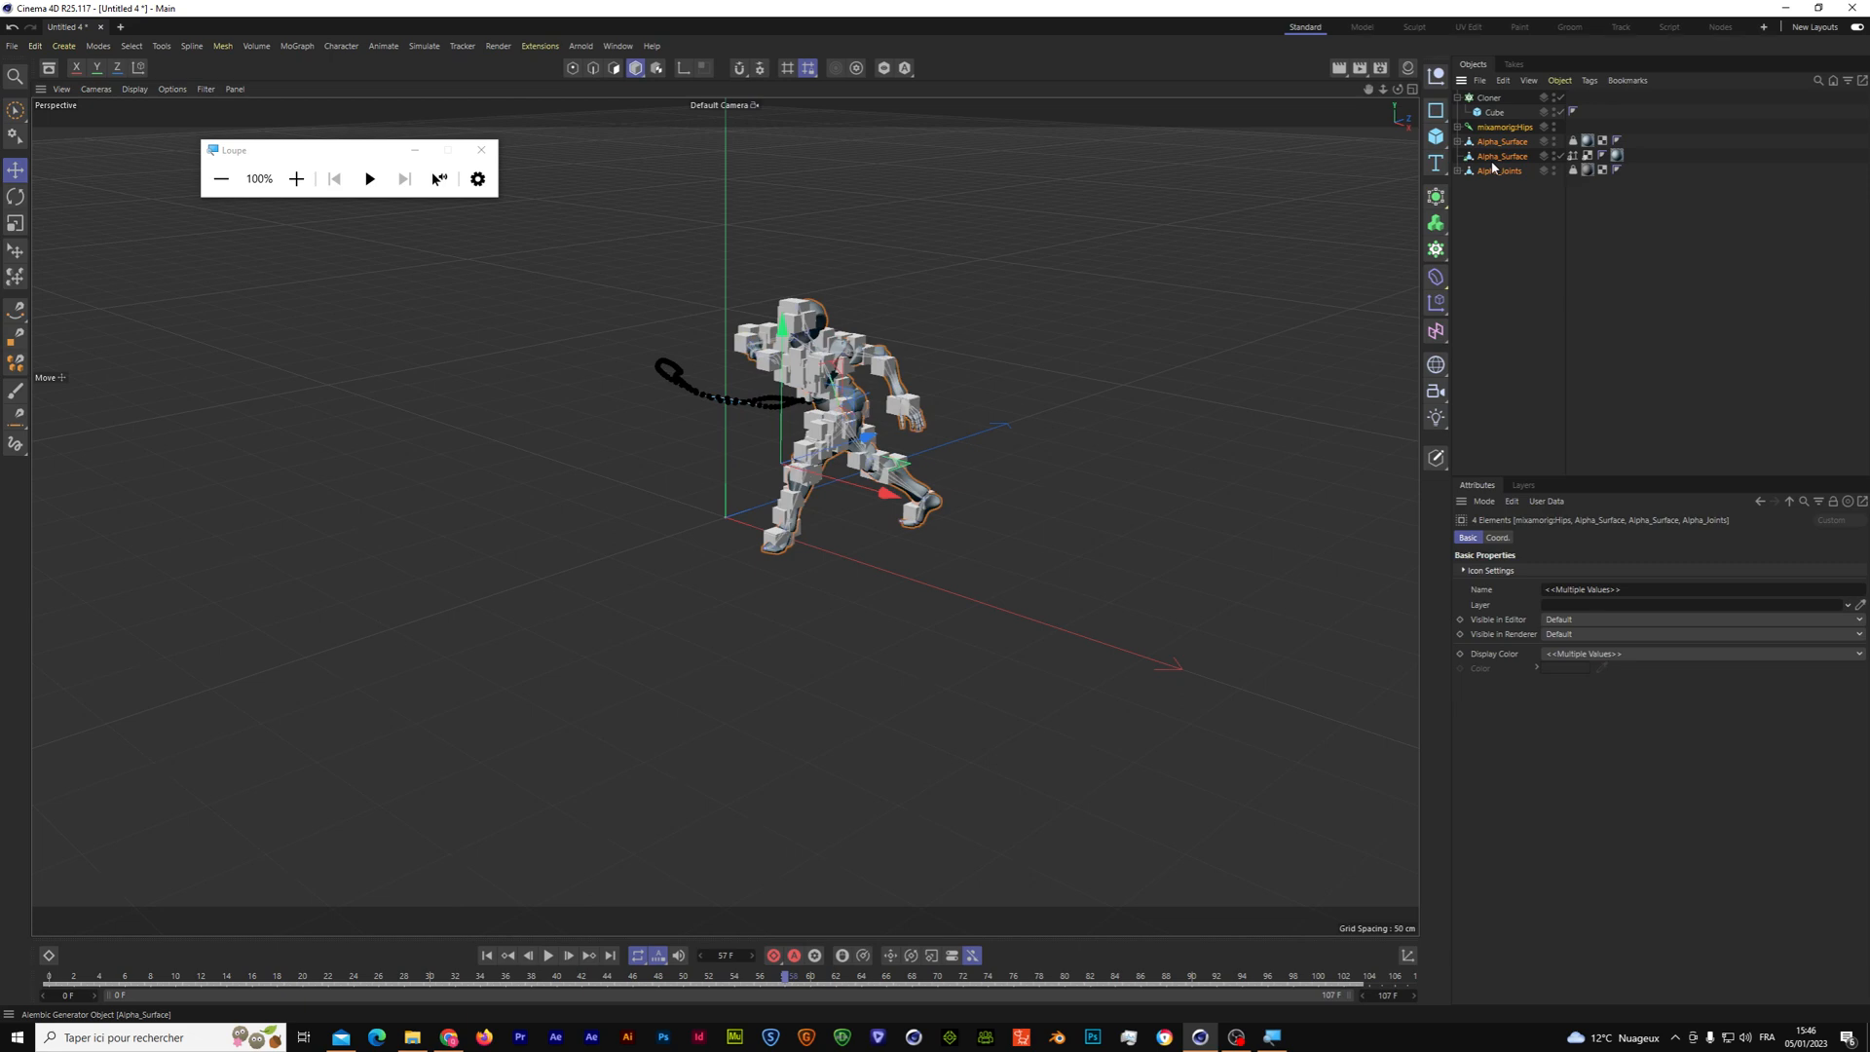
key("alt+g")
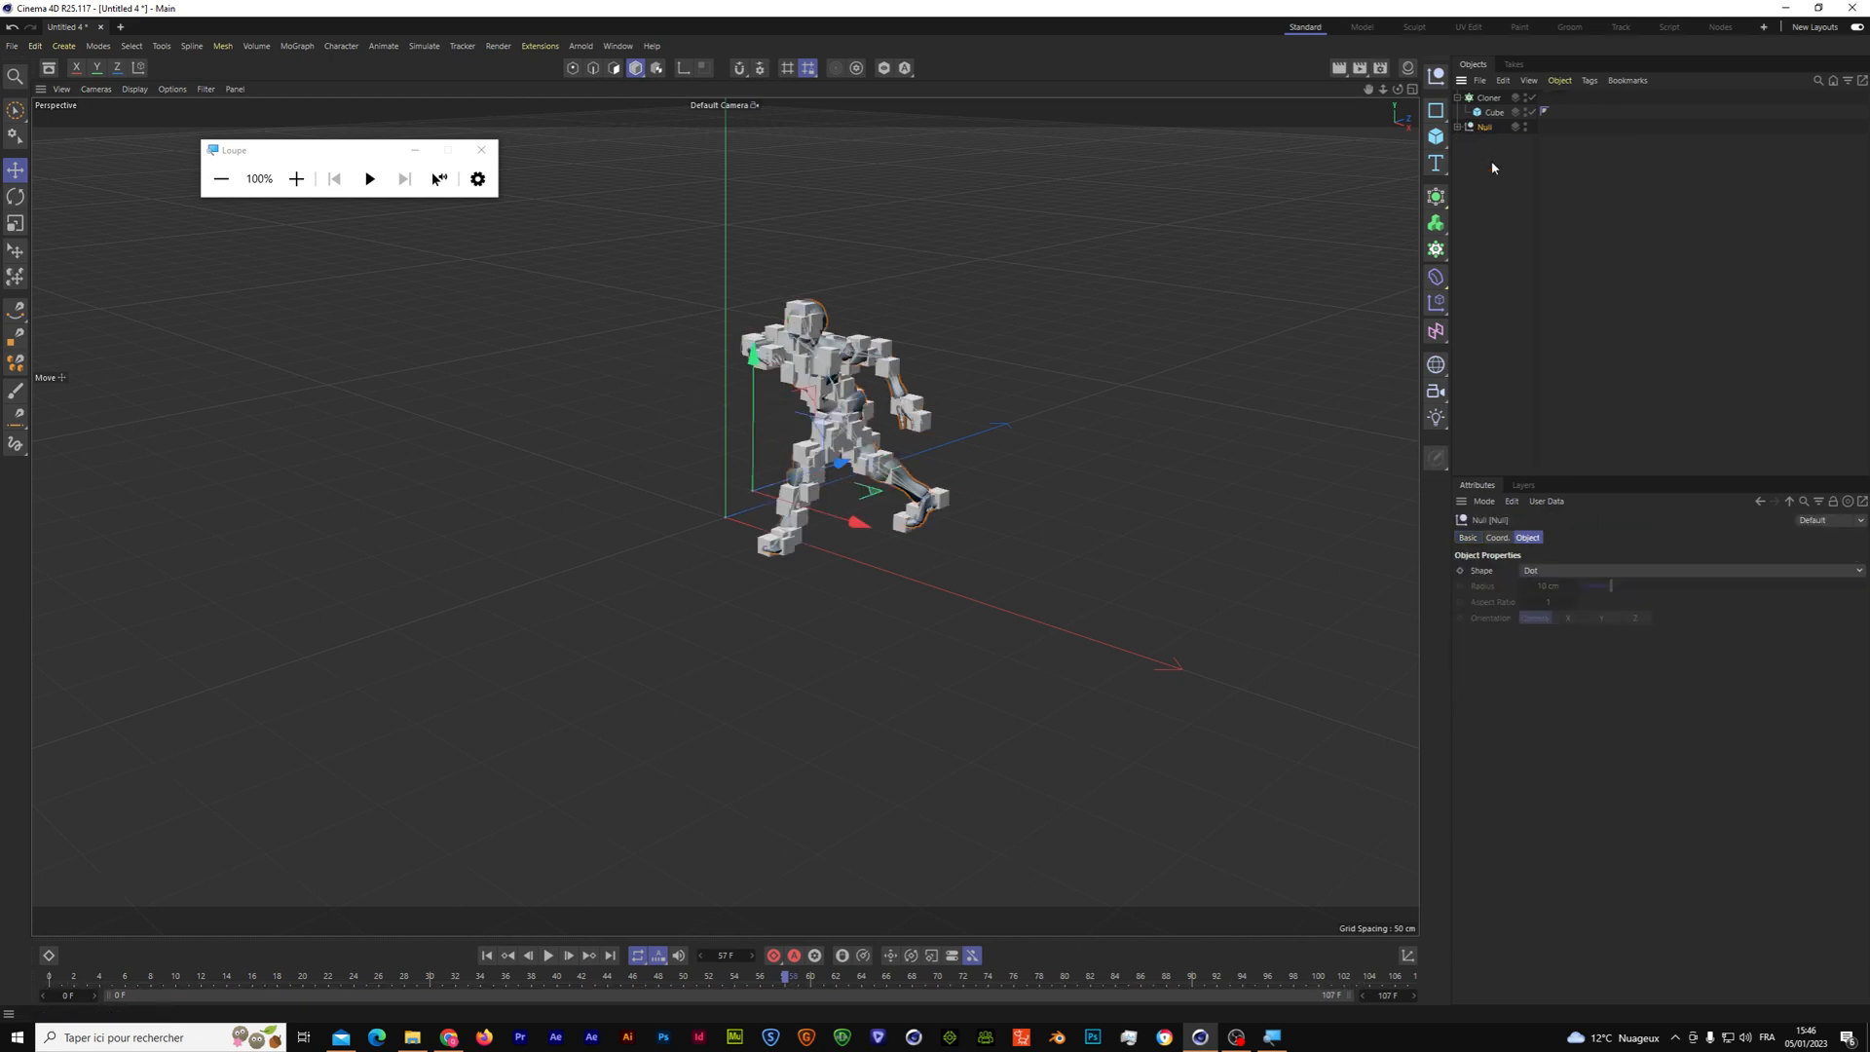
left_click(1525, 126)
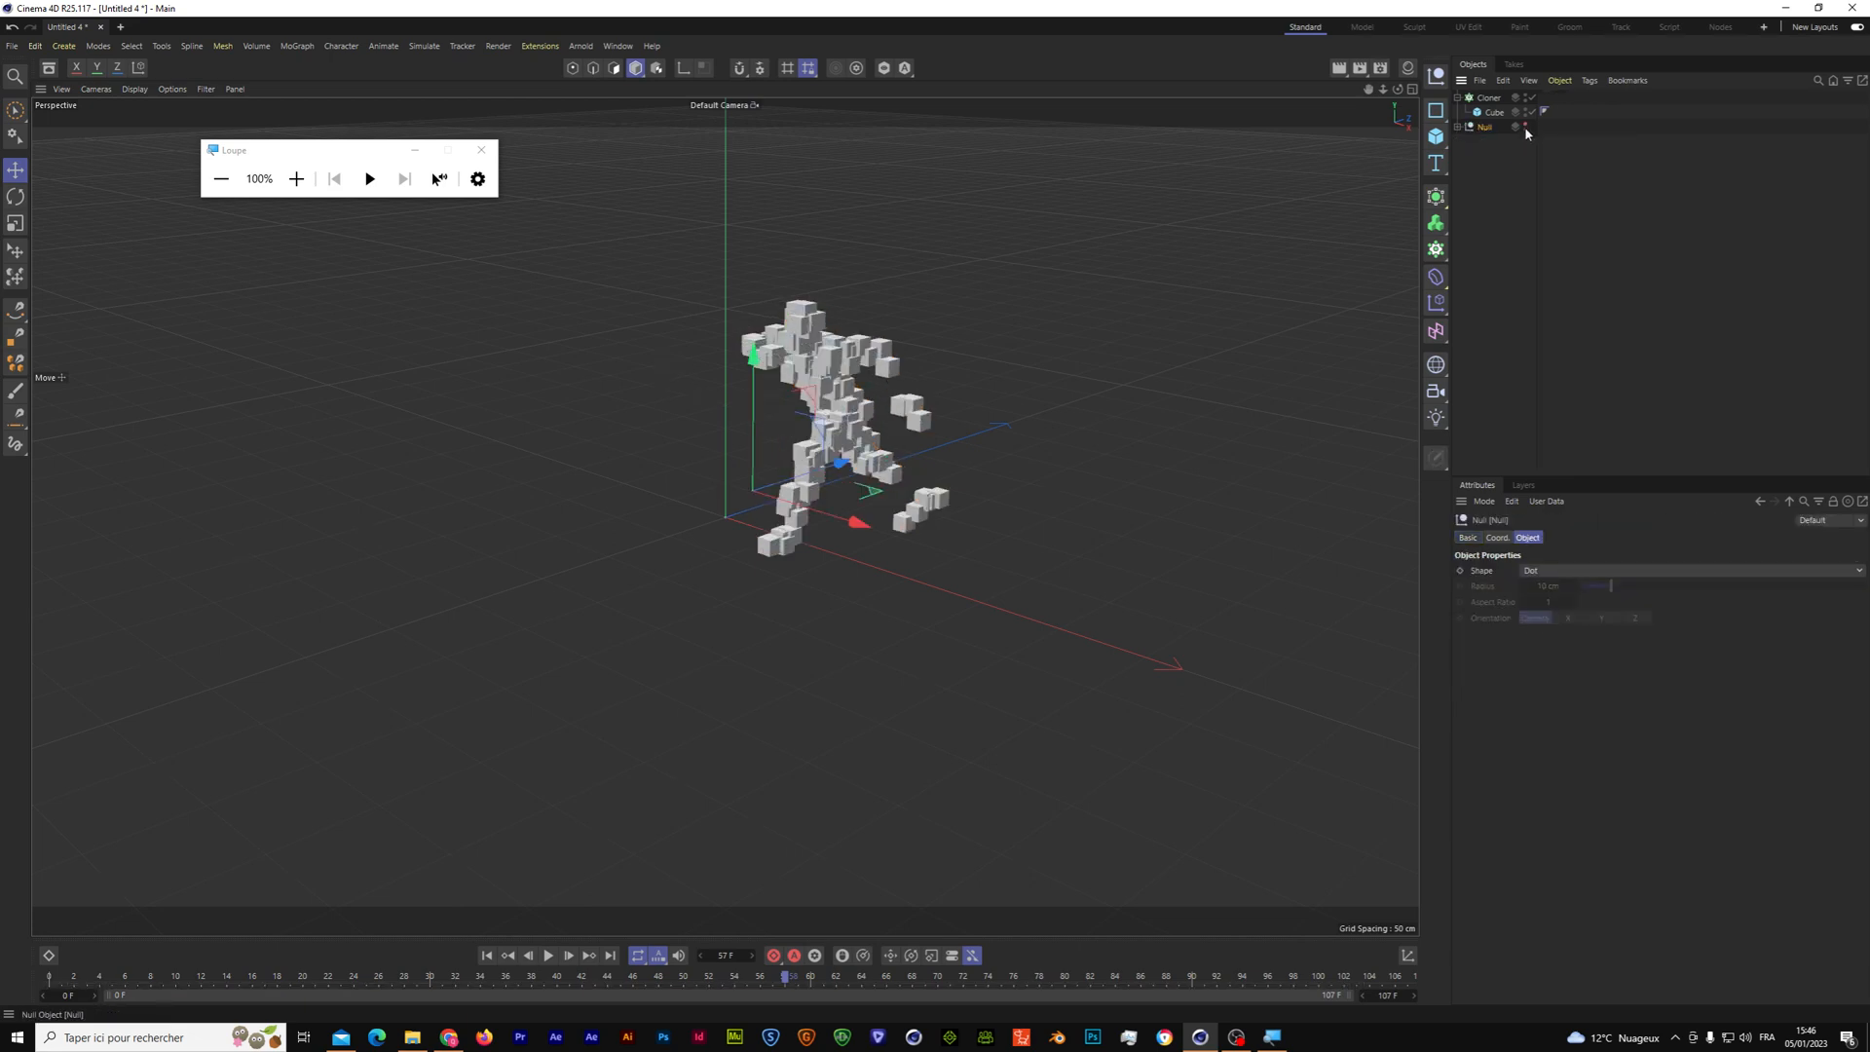
Step: Play the animation to check the moving cube clones without the character mesh
left_click(548, 955)
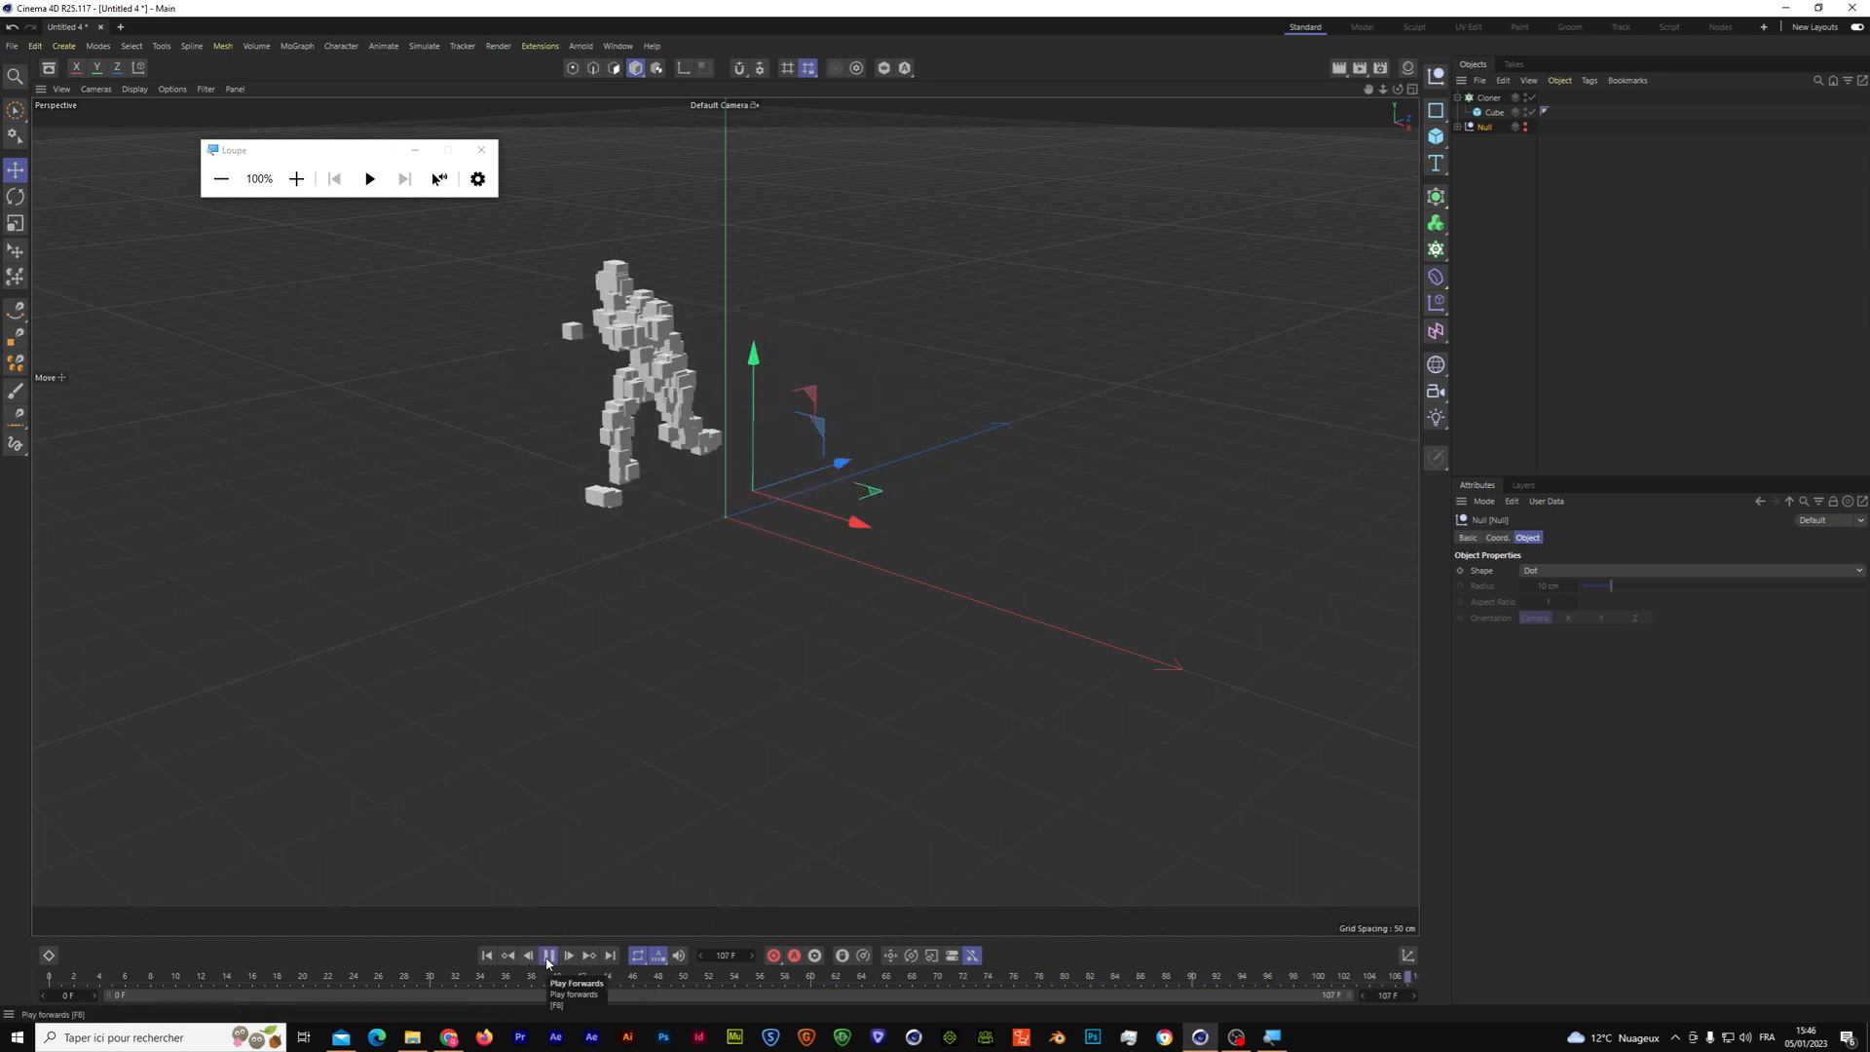
left_click(547, 958)
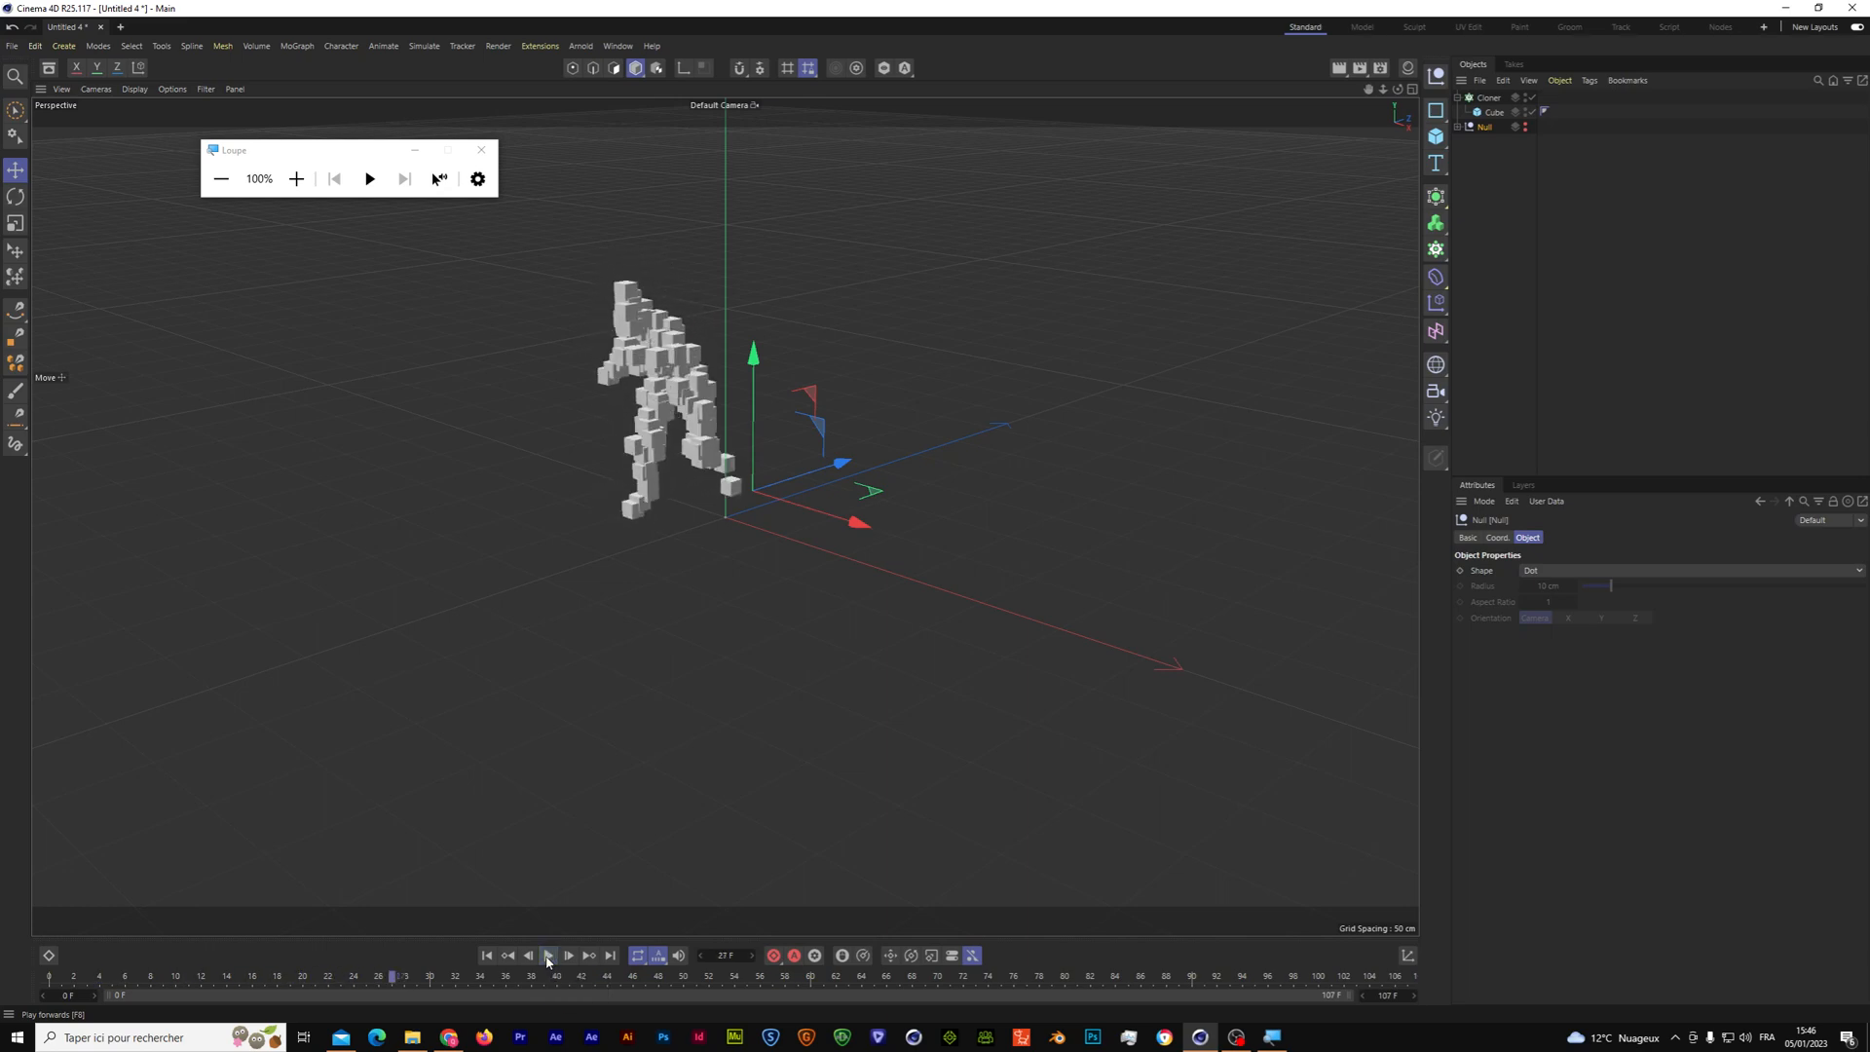
left_click(1493, 98)
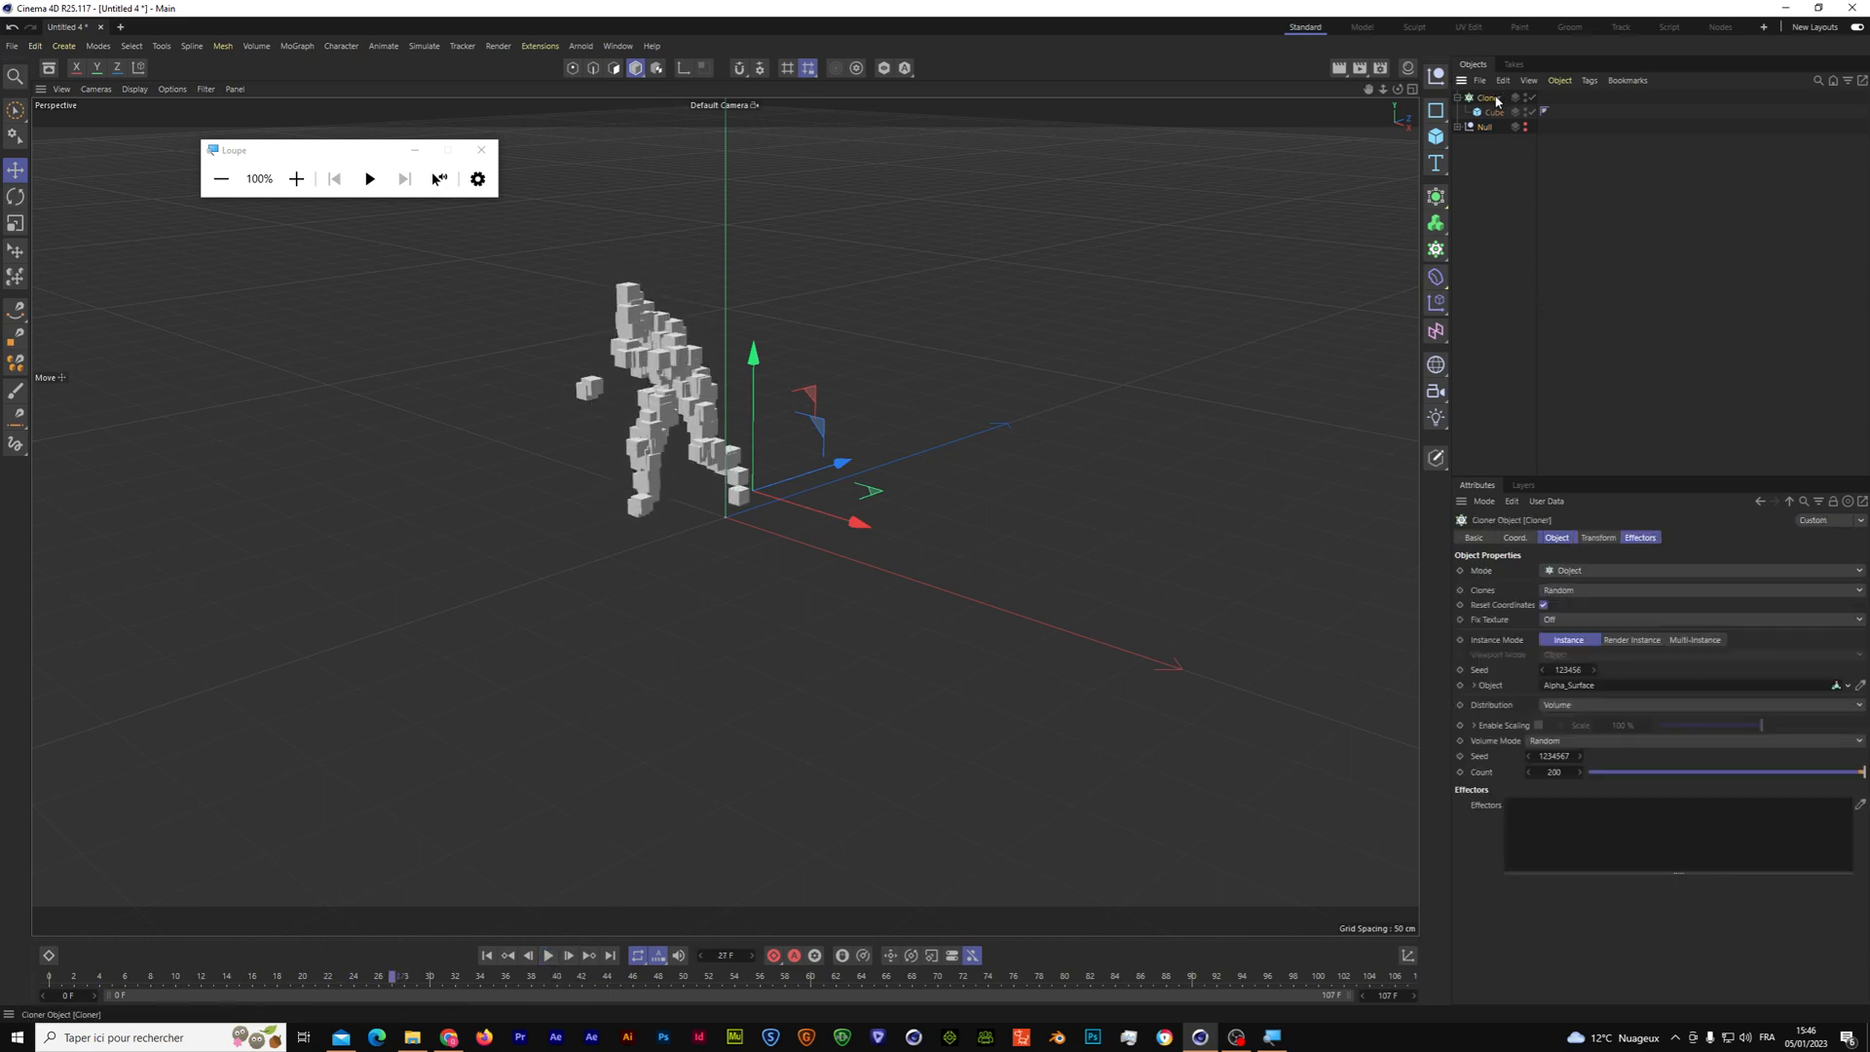
Step: Add a Floor object to the scene
left_click(1508, 196)
left_click(1435, 364)
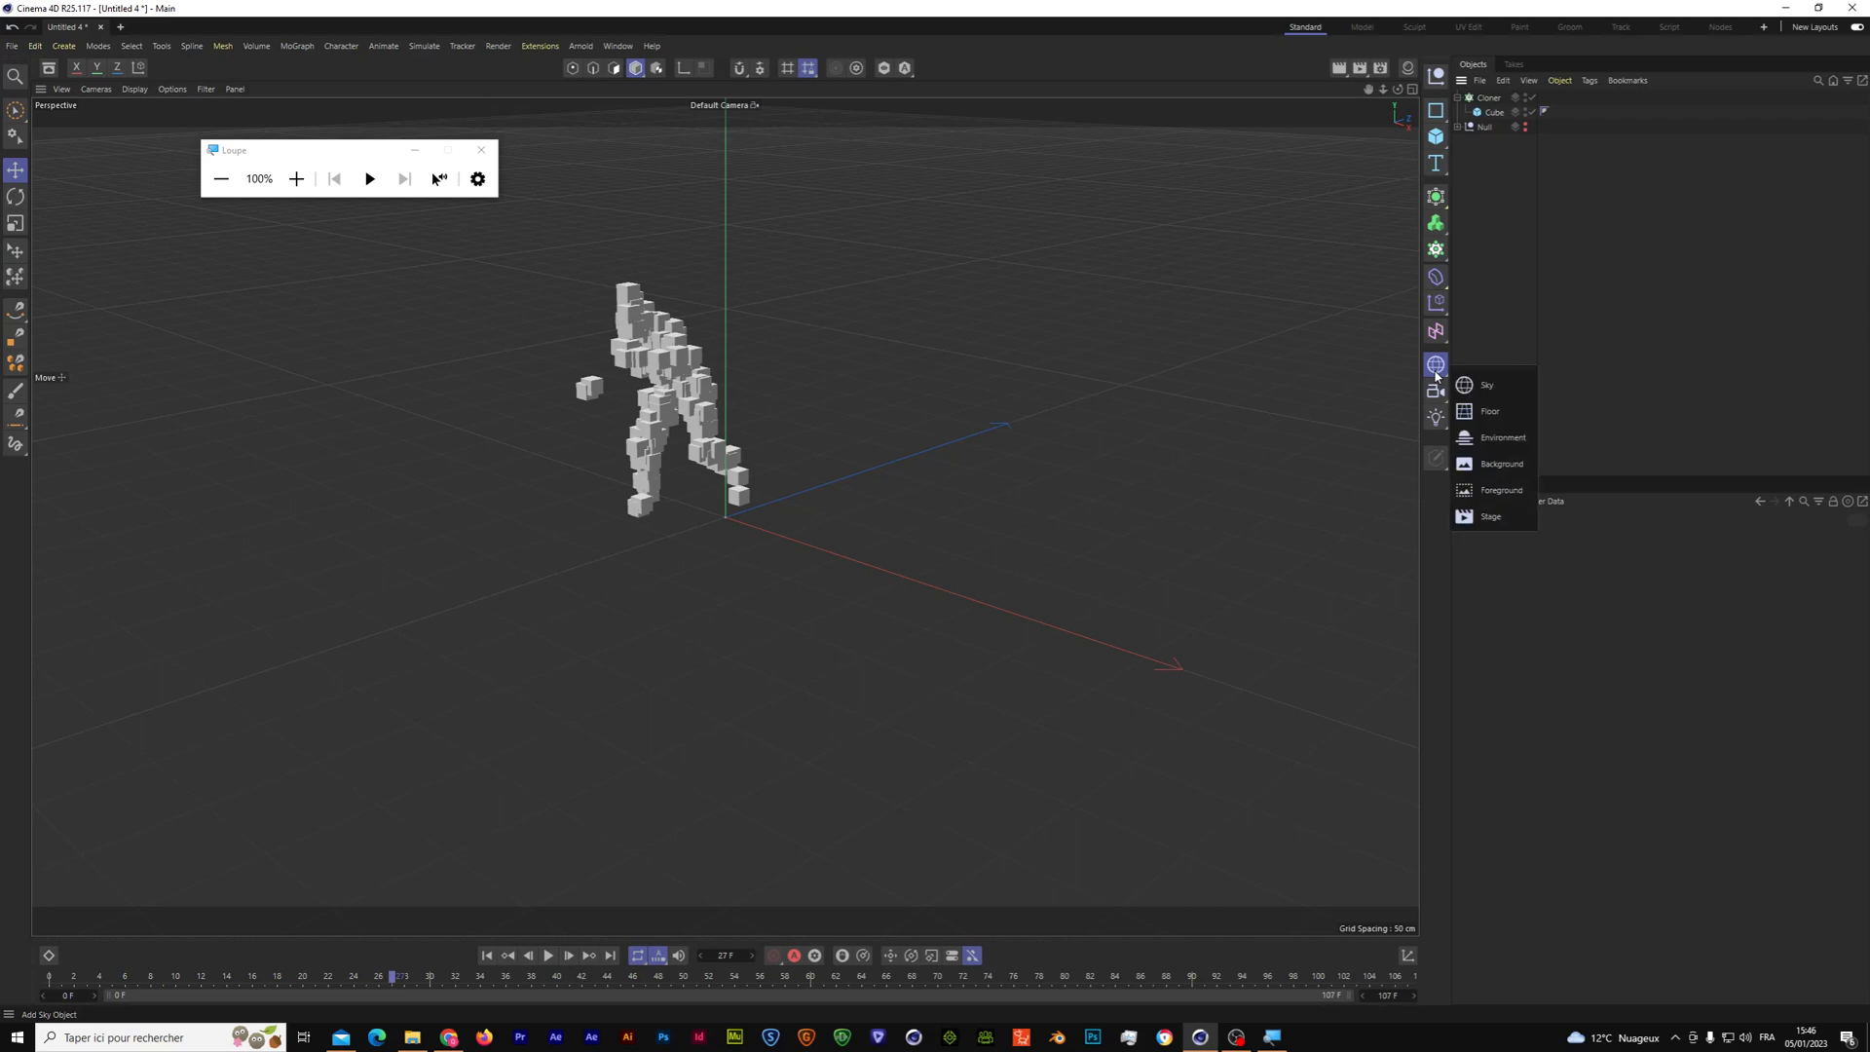
left_click(1487, 410)
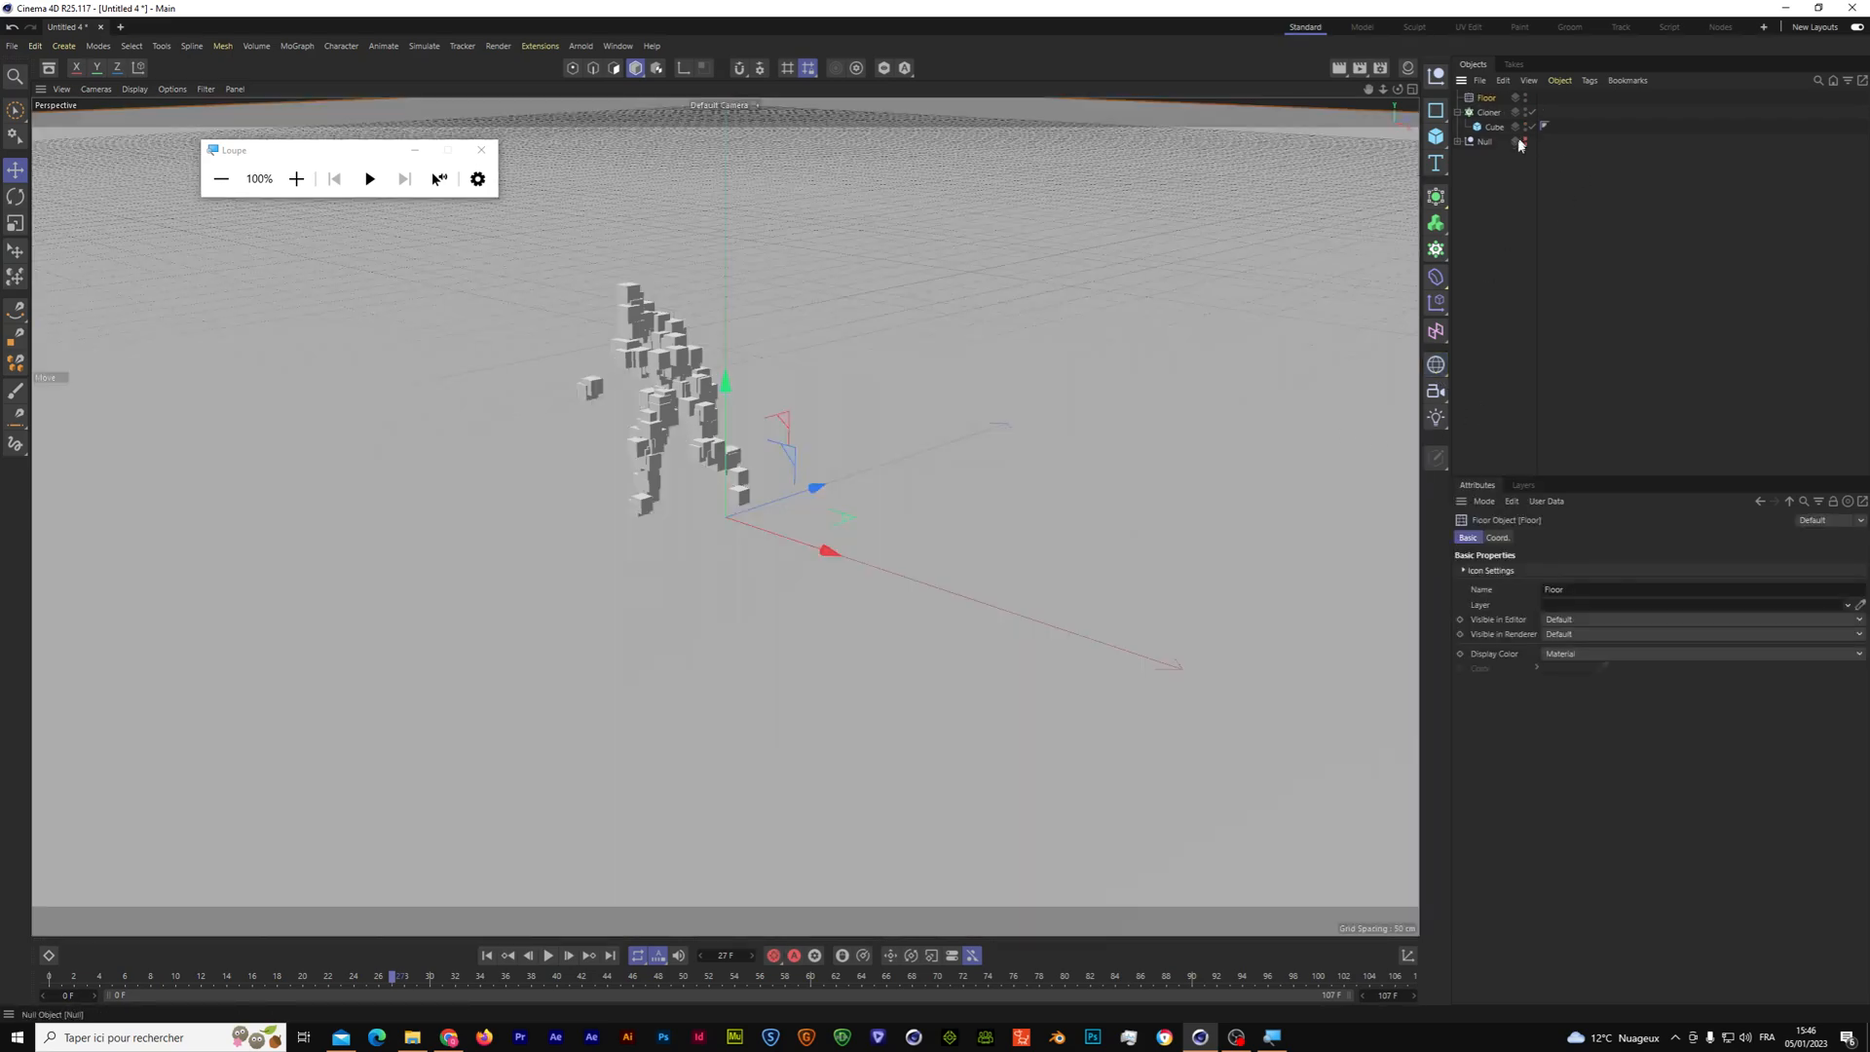
Step: Set the Cloner's child Cube to 7 cm in X, Y and Z
left_click(1488, 113)
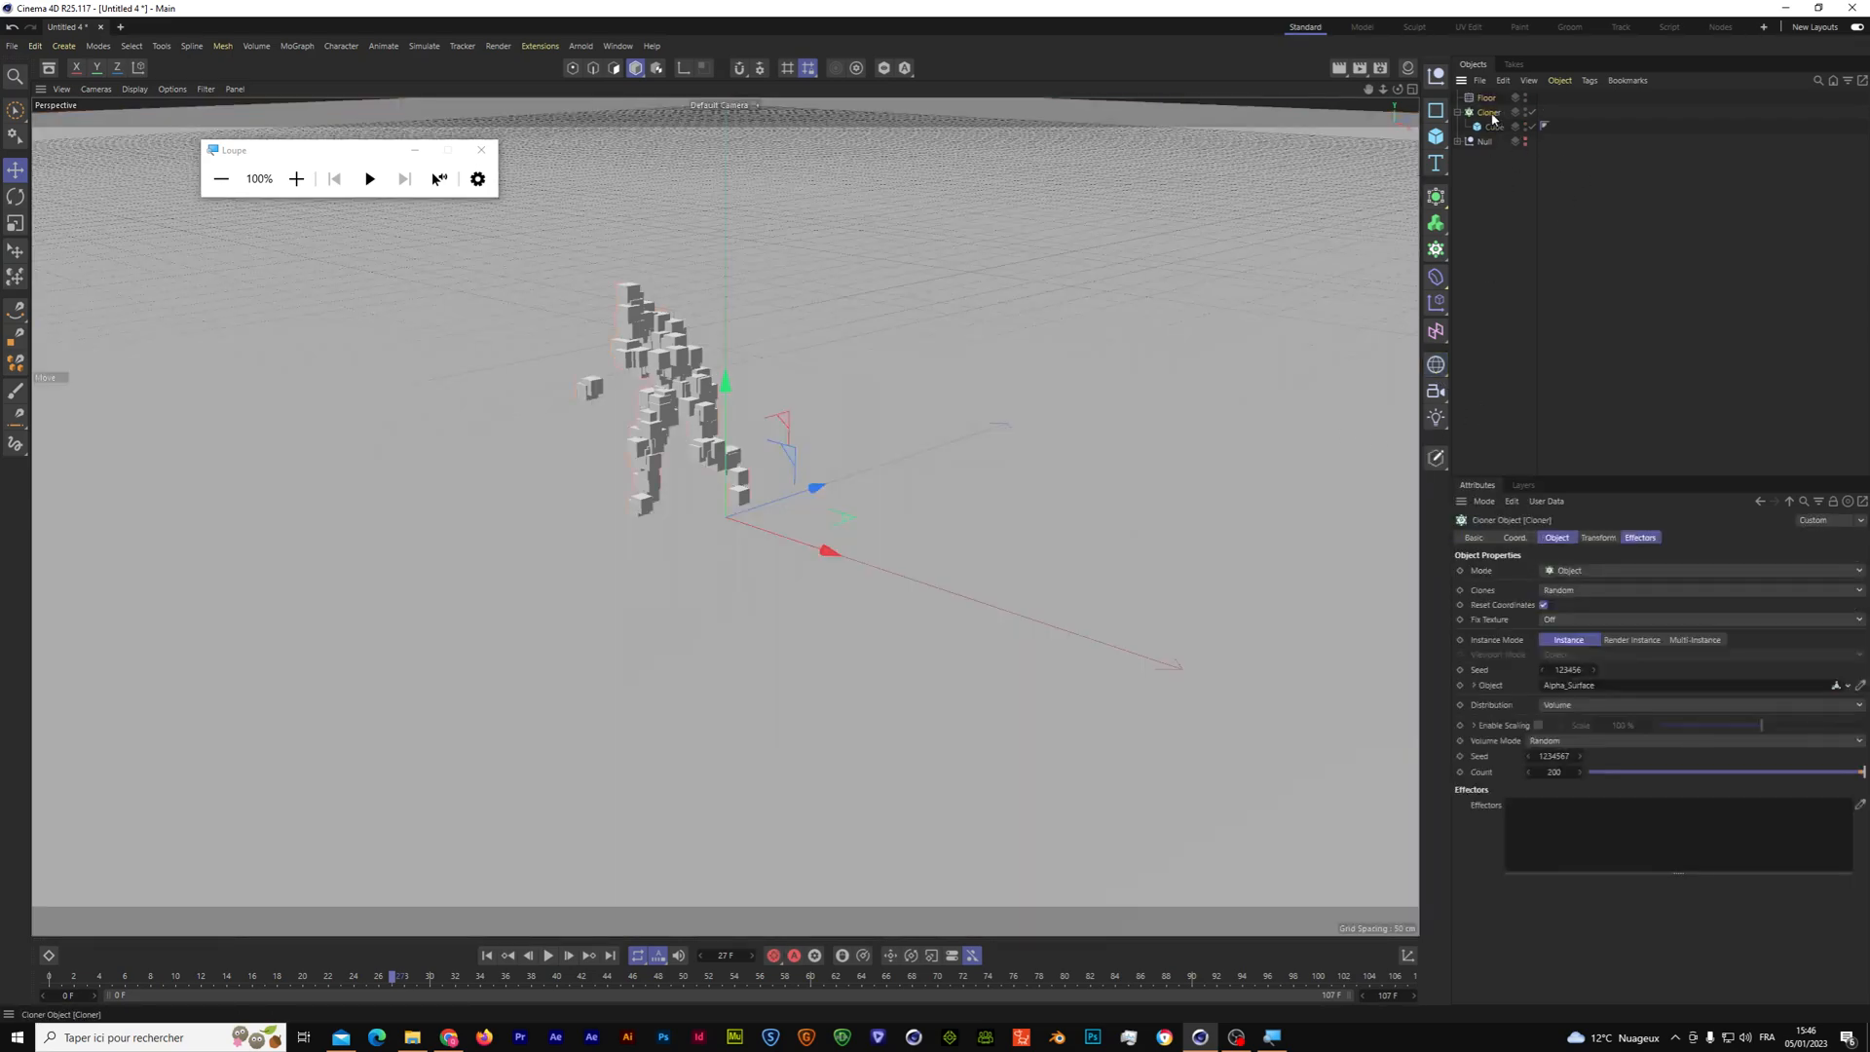
left_click(1493, 128)
left_click(1563, 572)
key("Return")
key("Tab")
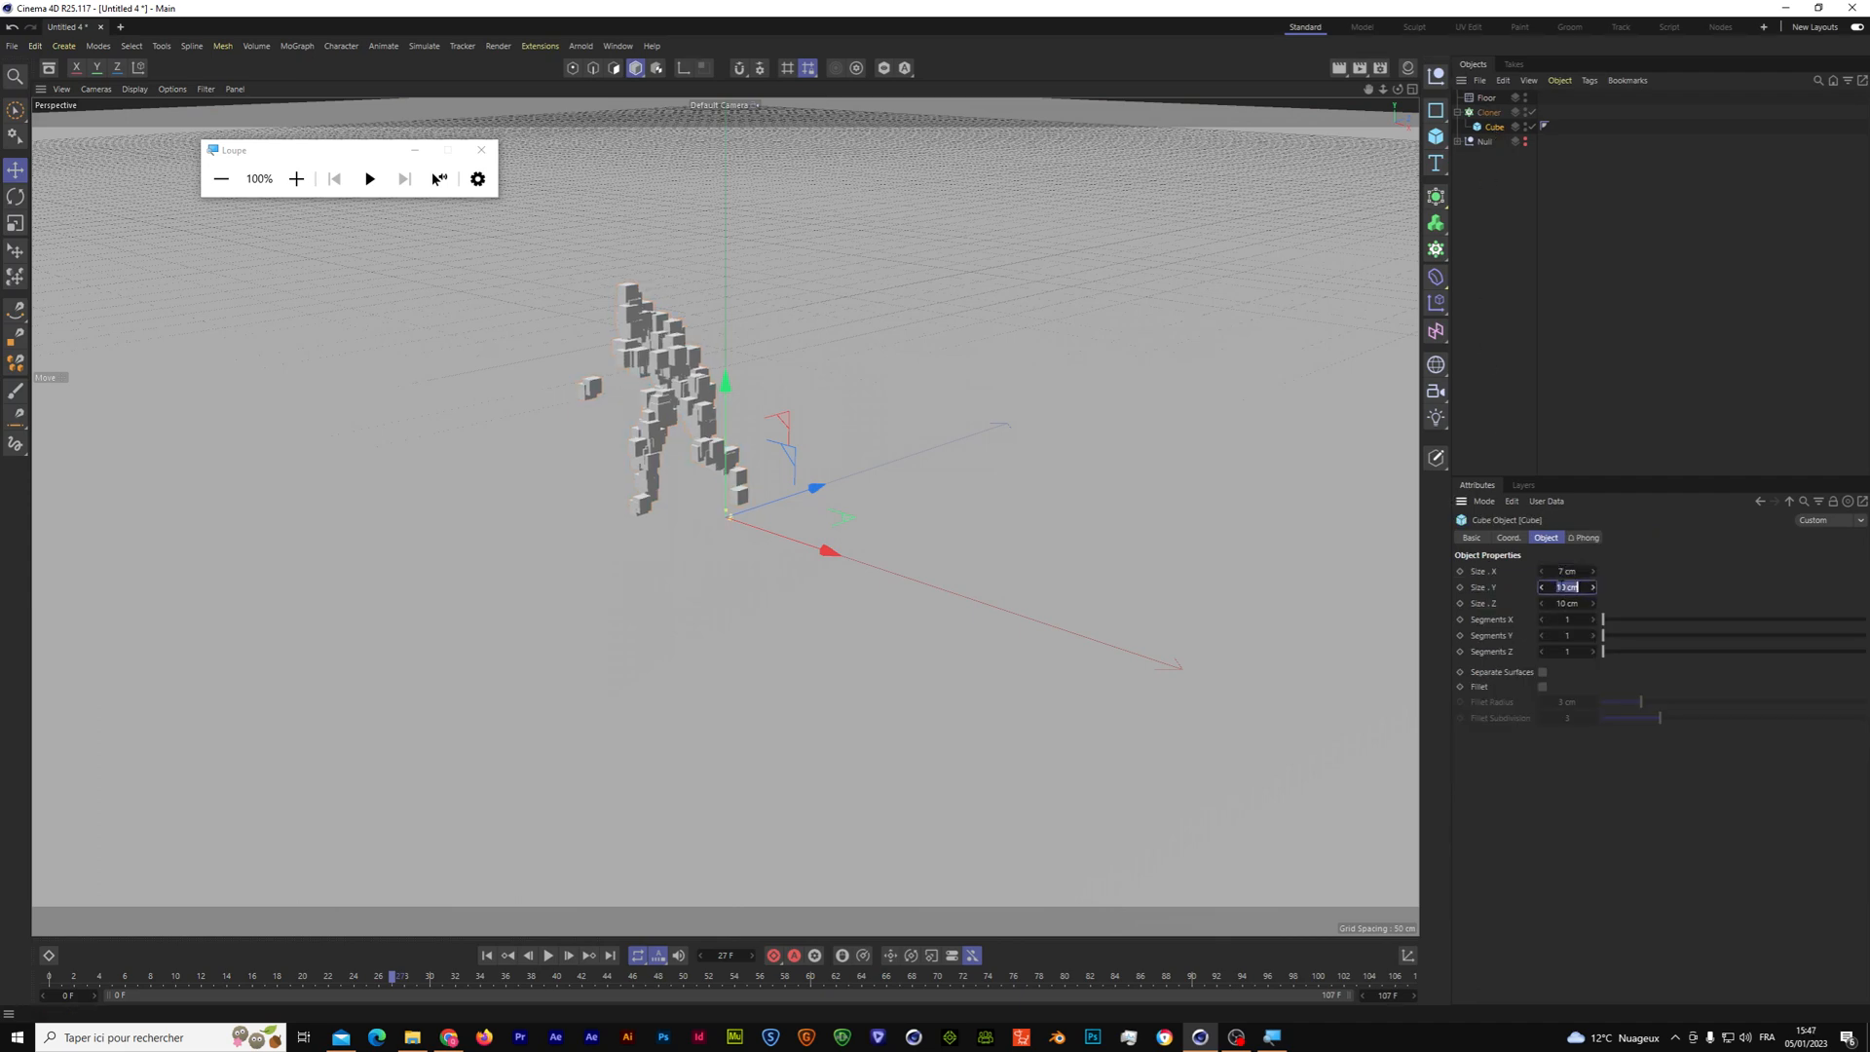
type("7")
key("Return")
key("Tab")
type("7")
key("Return")
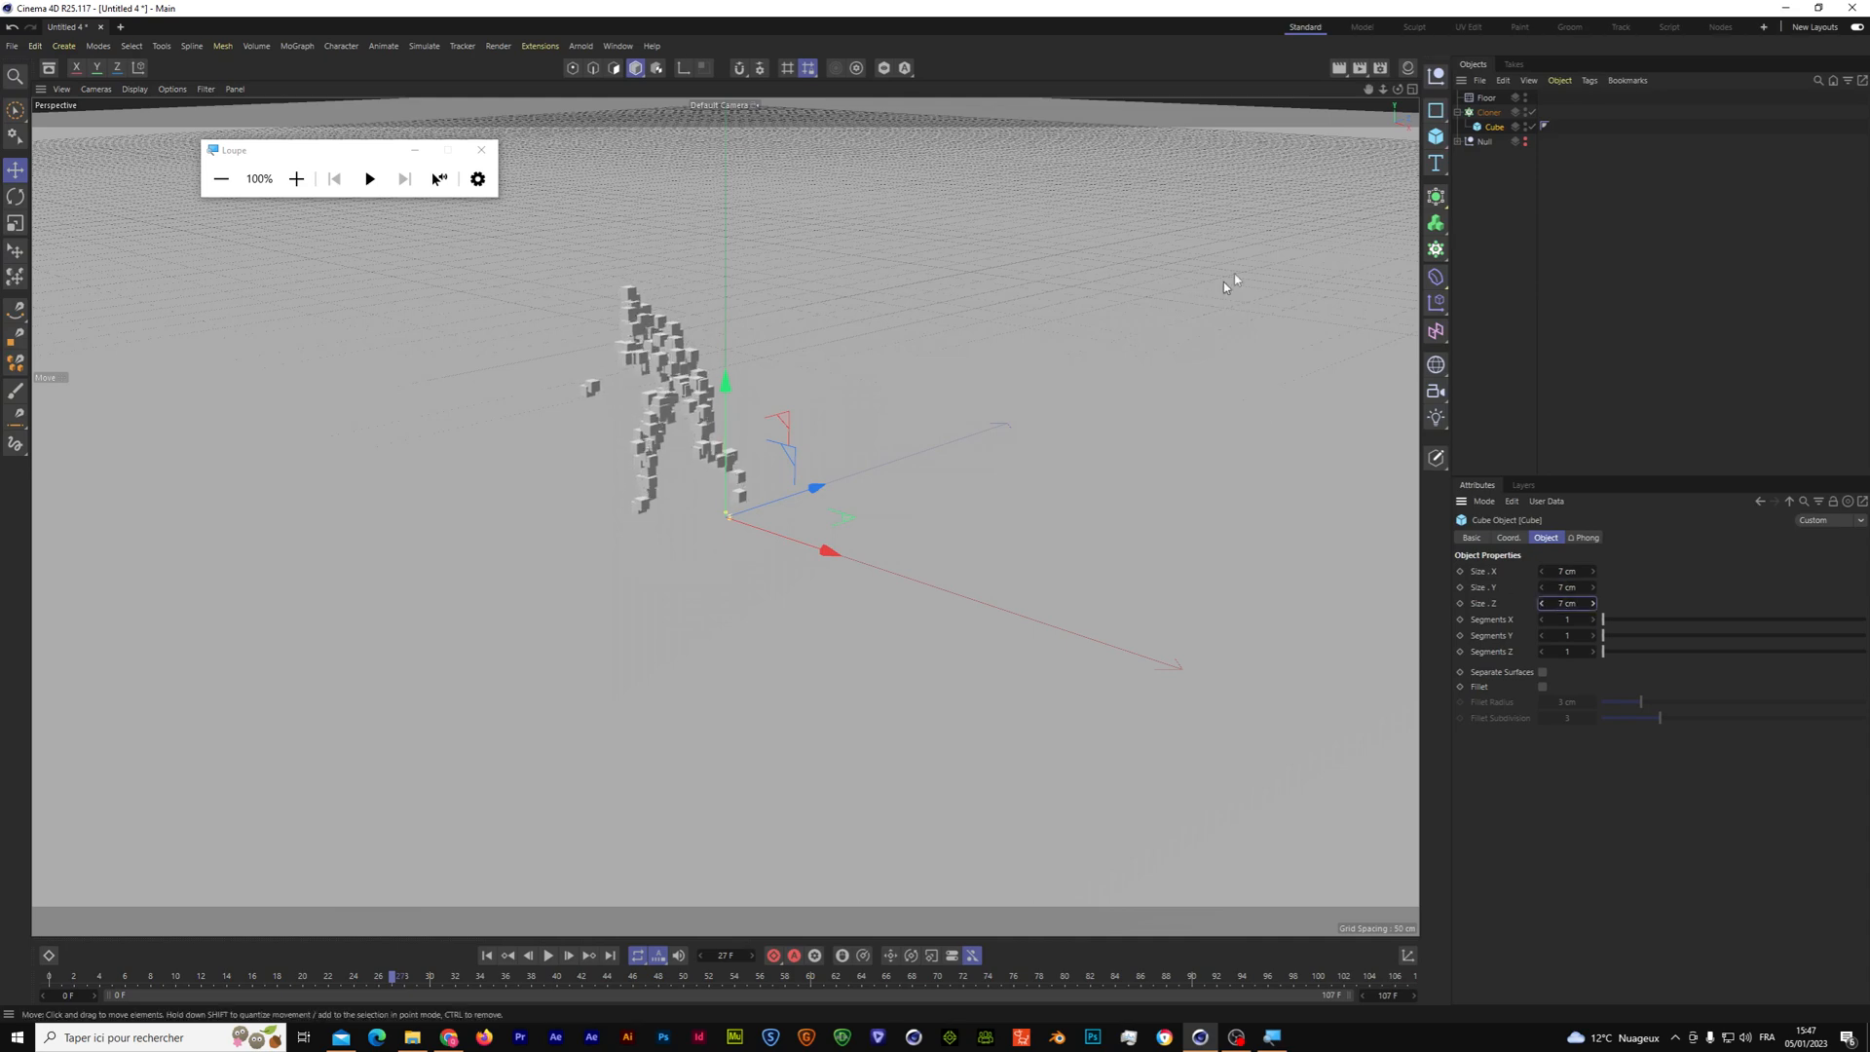
Step: Add a Collider Body simulation tag to the Floor
left_click(1485, 100)
right_click(1485, 104)
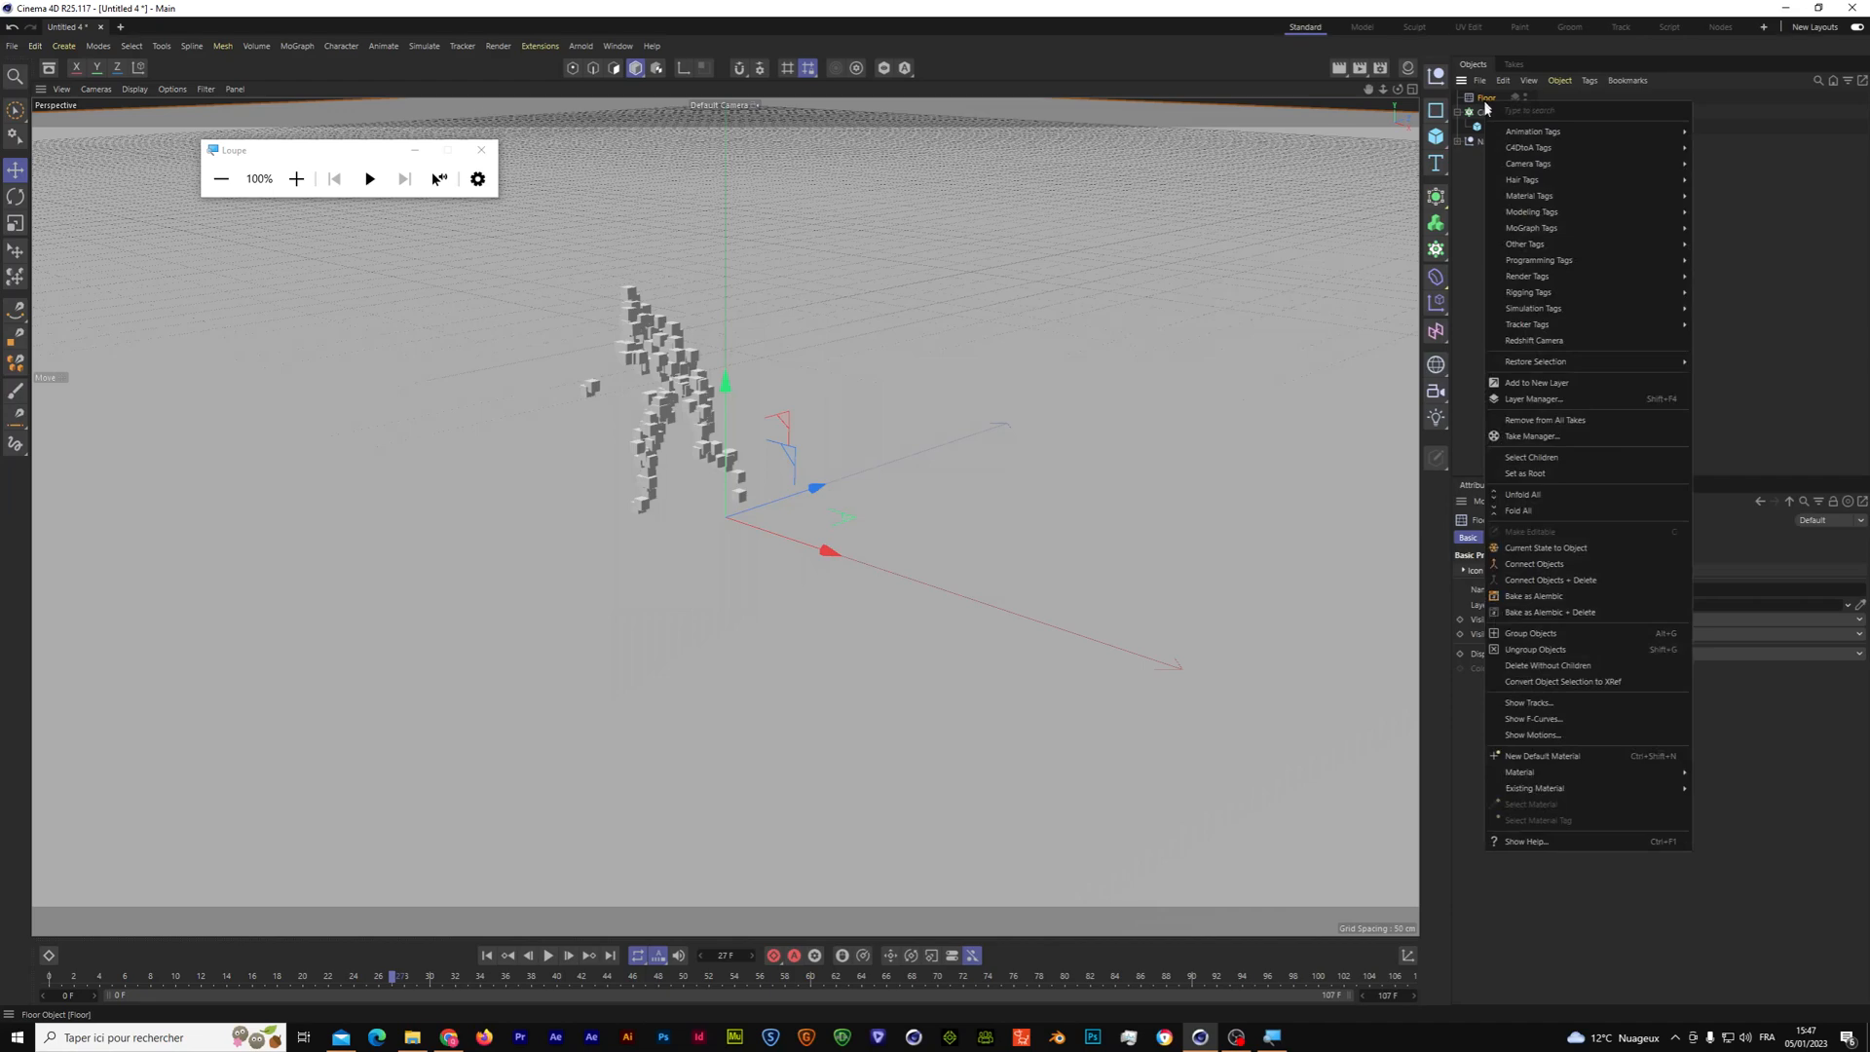
mouse_move(1552, 309)
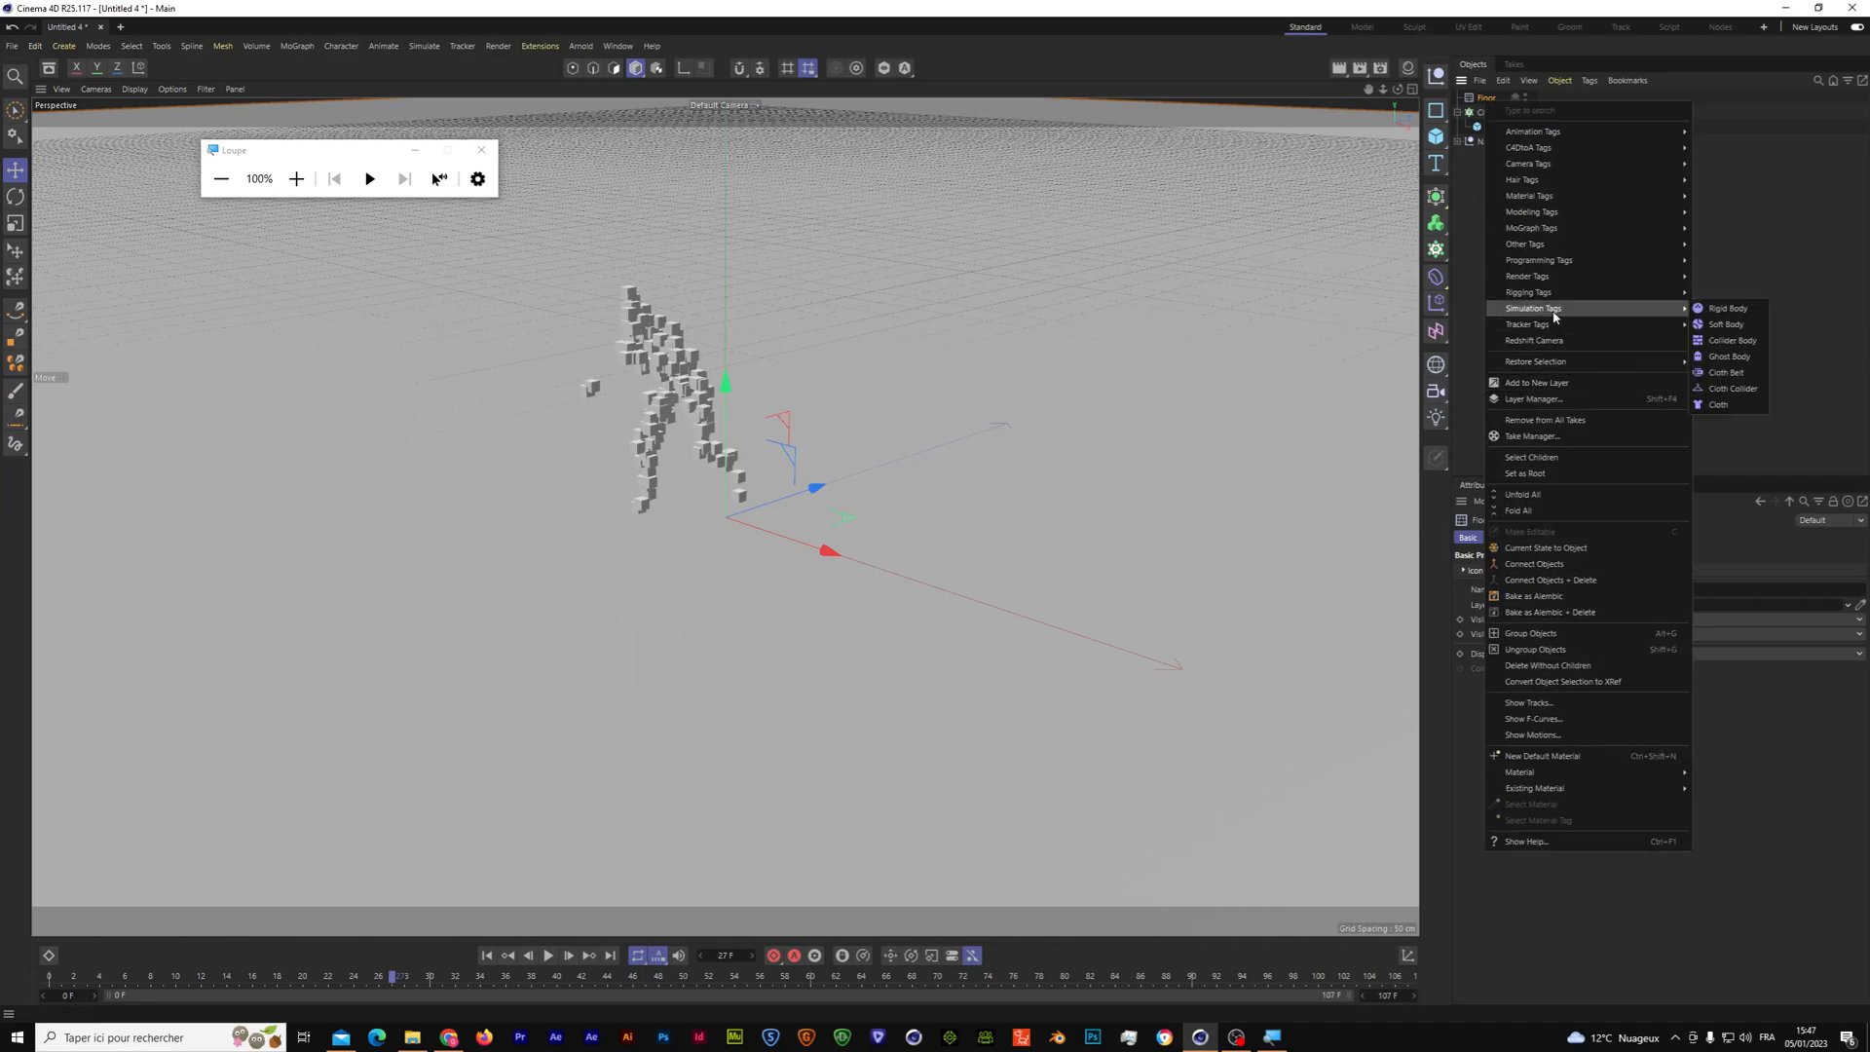
left_click(1743, 341)
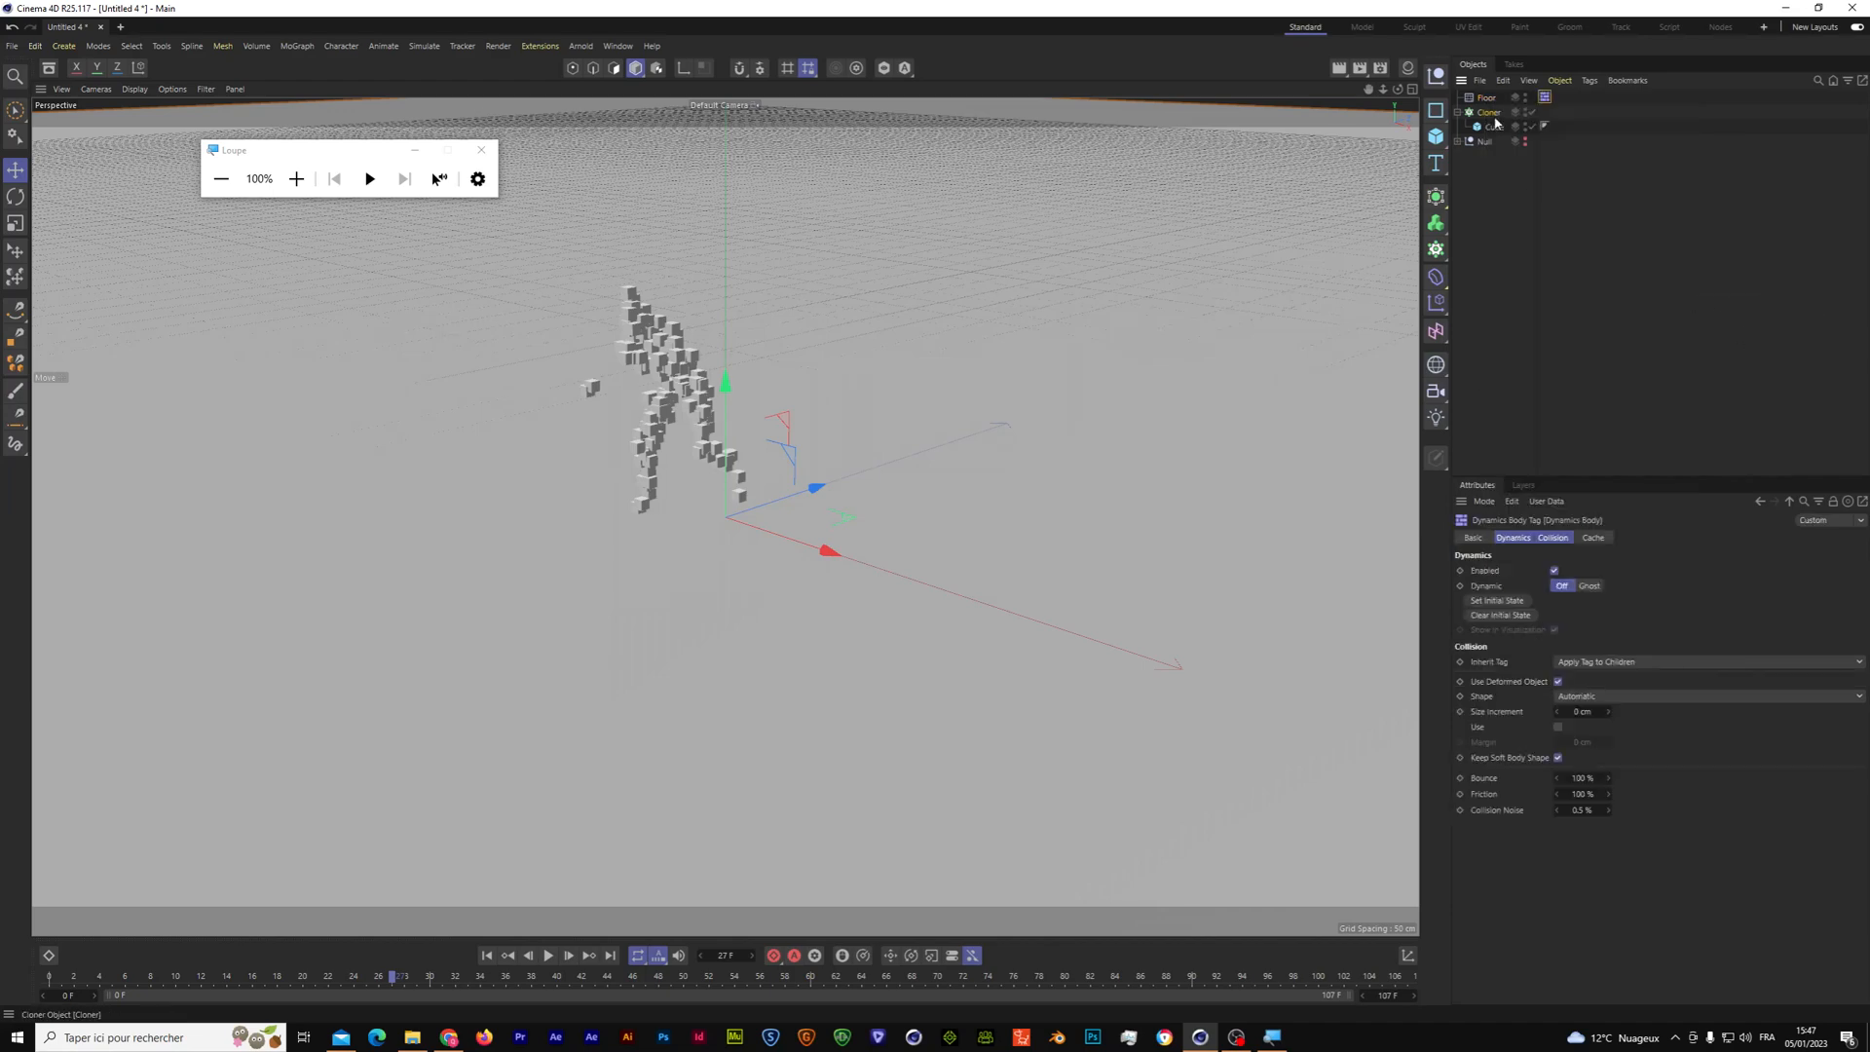
Step: Add a Rigid Body simulation tag to the Cloner and show its force settings
right_click(1490, 113)
mouse_move(1557, 326)
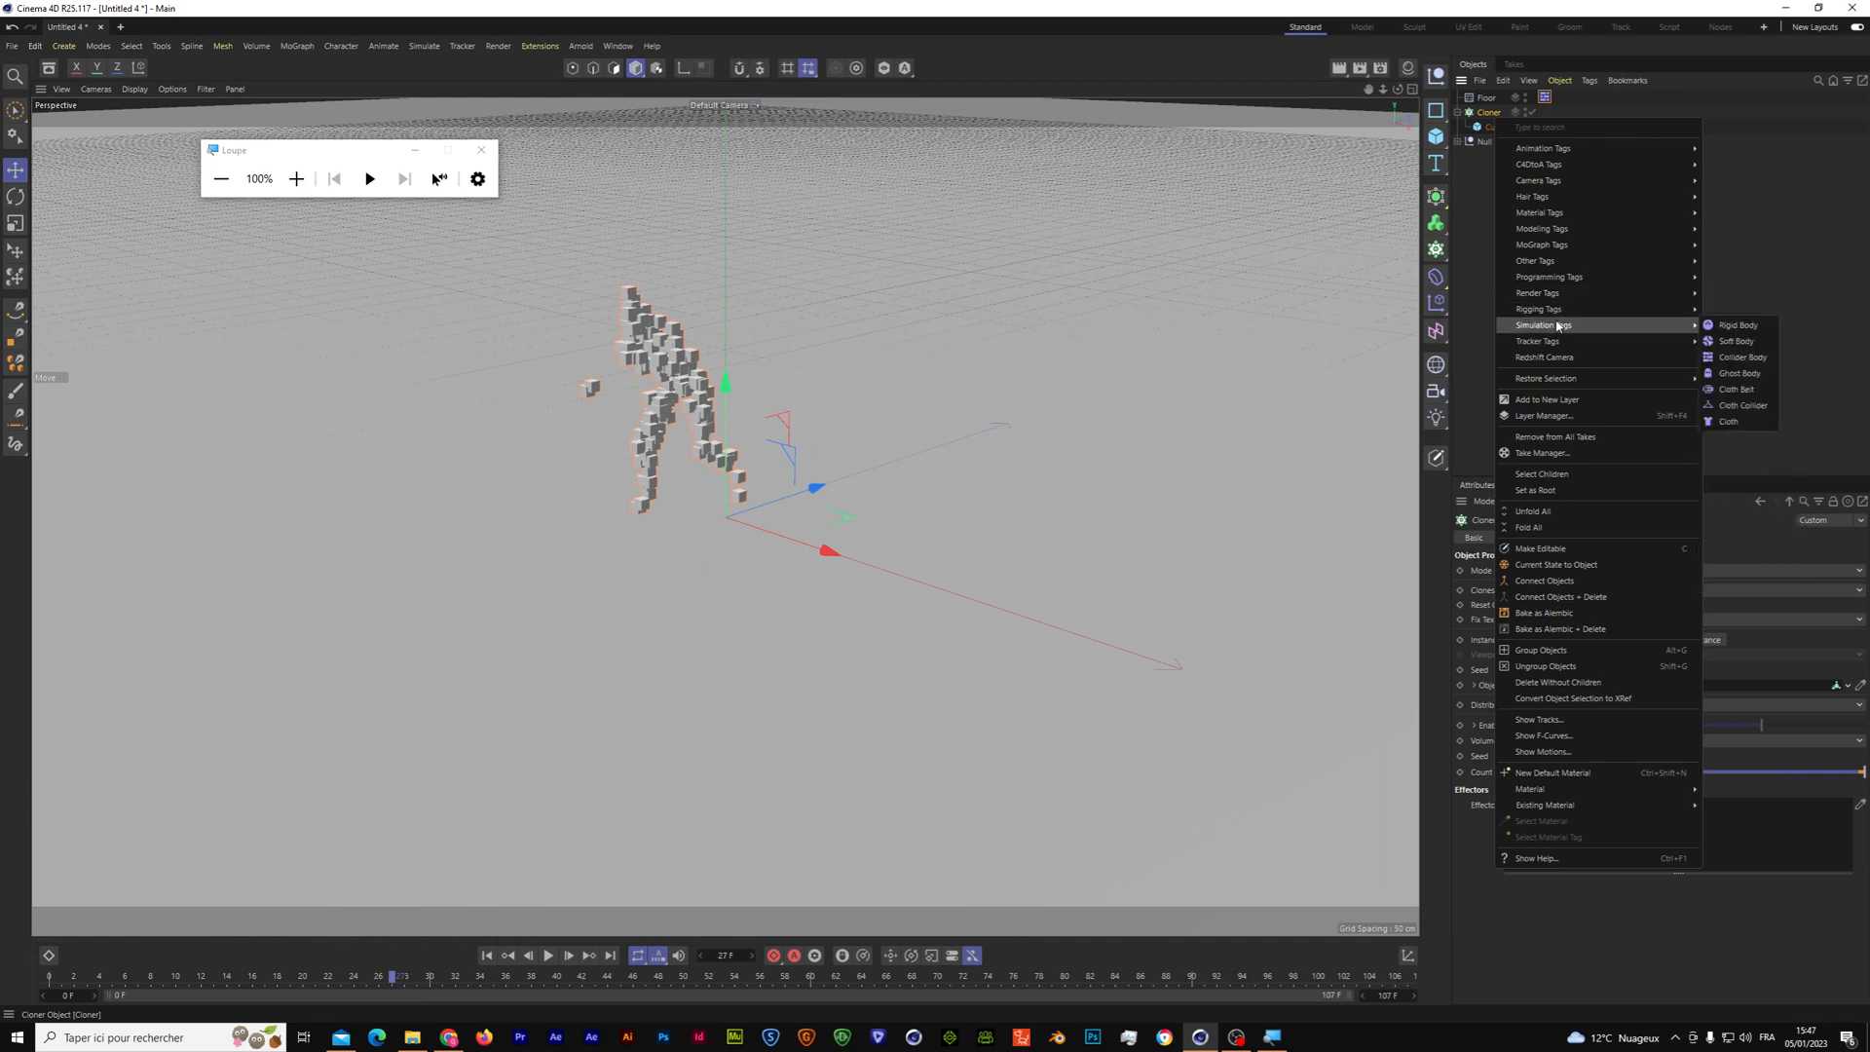
left_click(1731, 339)
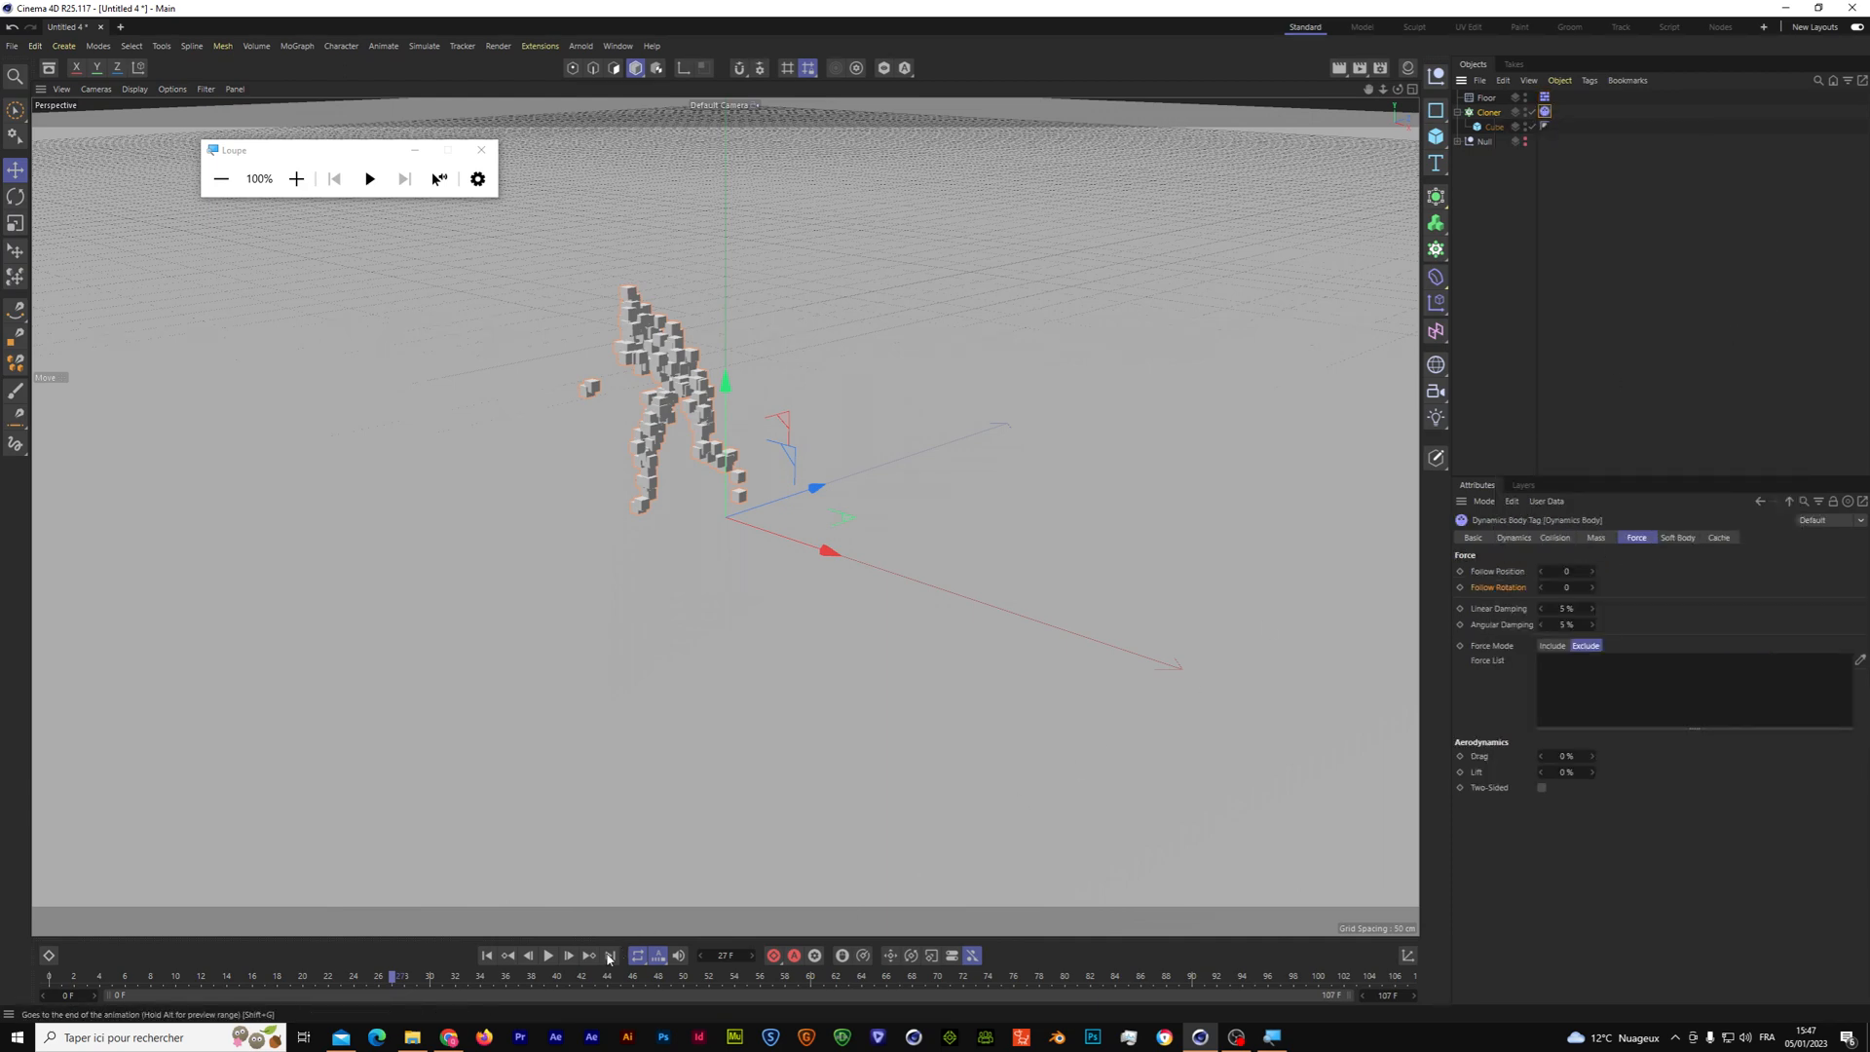
Step: Rewind to the first frame and play the simulation to check how the cubes behave dynamically
left_click(487, 955)
left_click(548, 955)
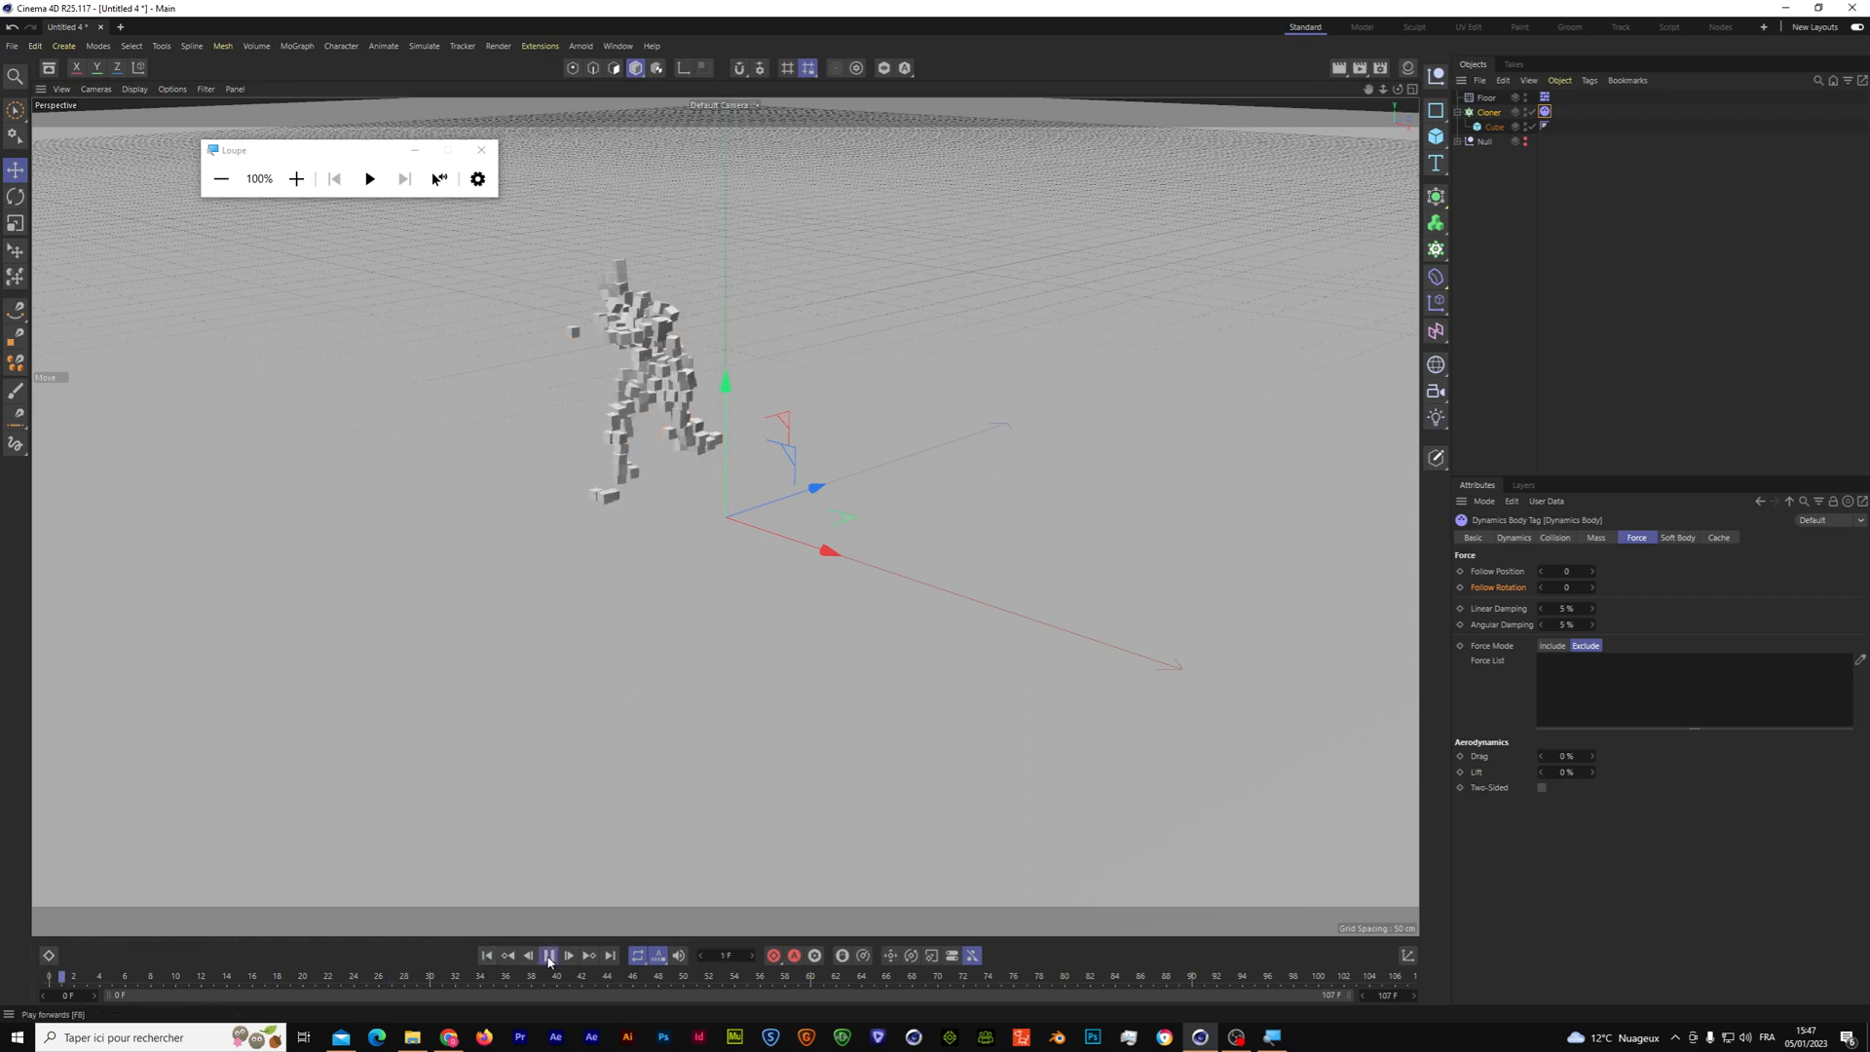
left_click(549, 955)
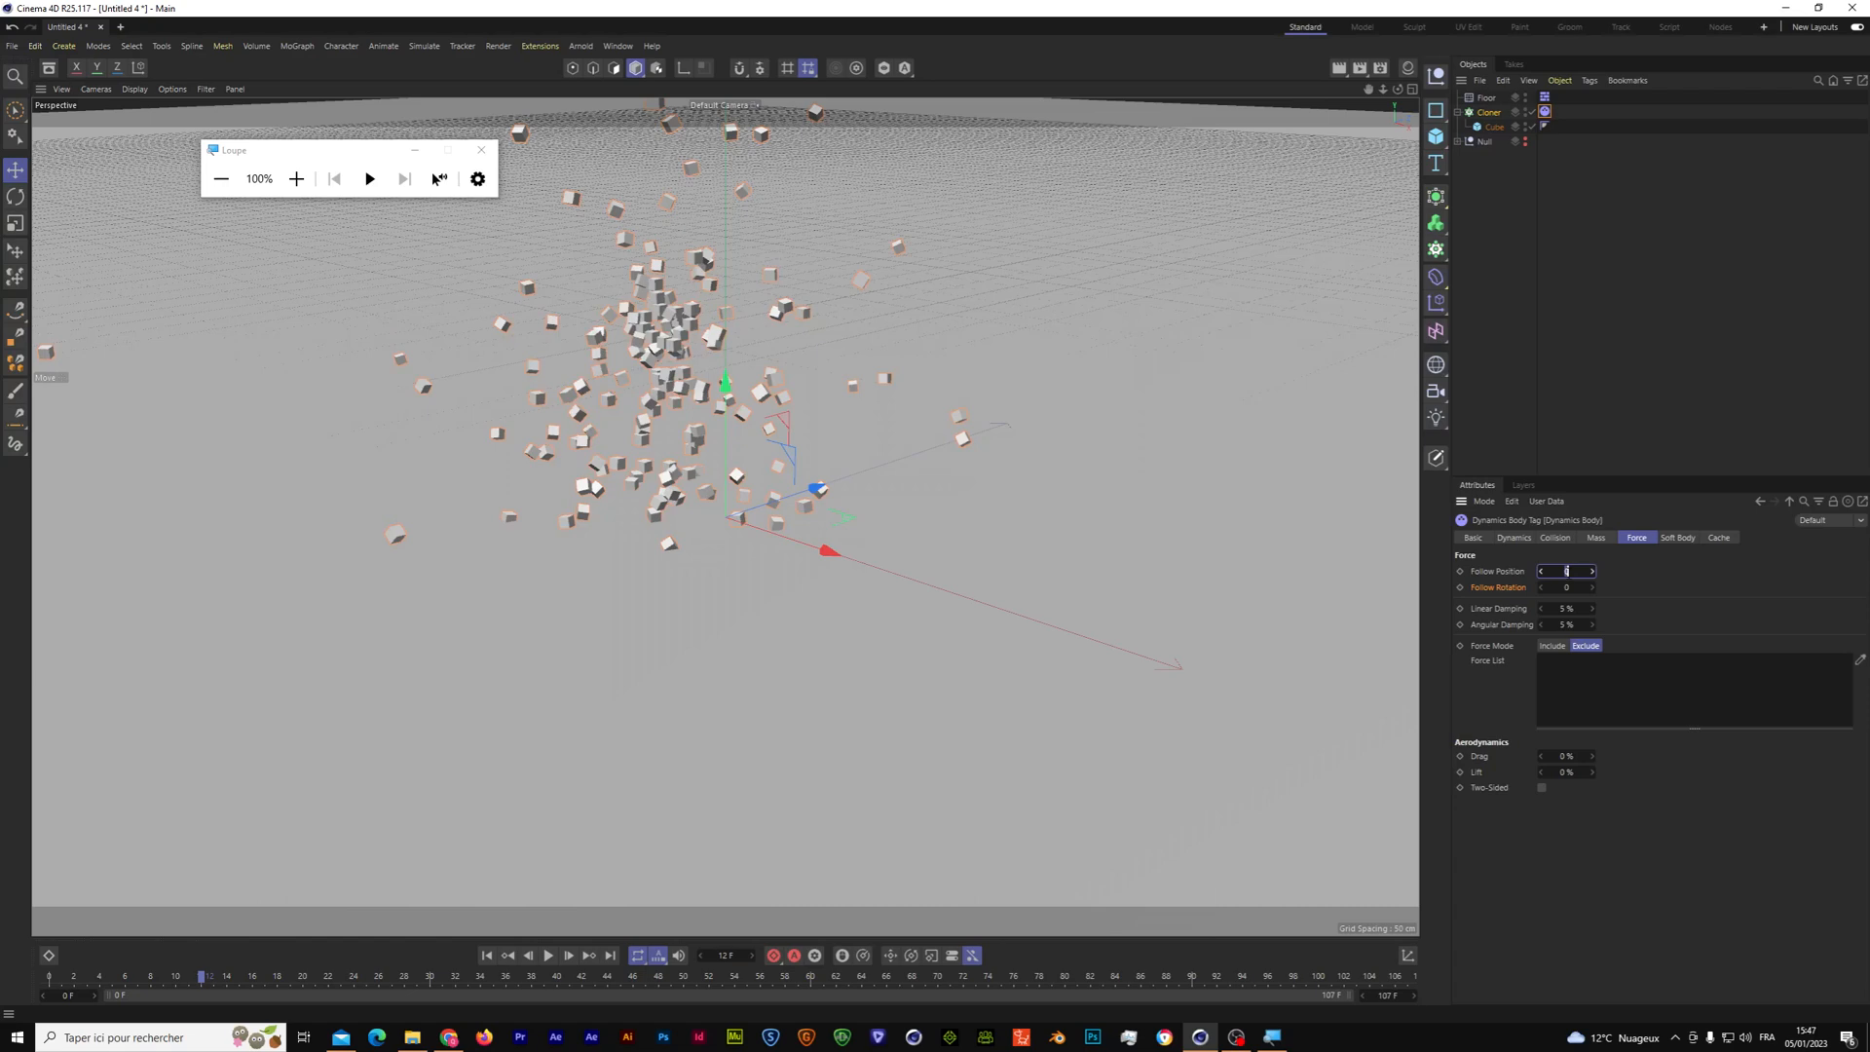
Step: Set Follow Position and Follow Rotation to 10 on the Cloner's dynamics tag
left_click(1565, 586)
type("10")
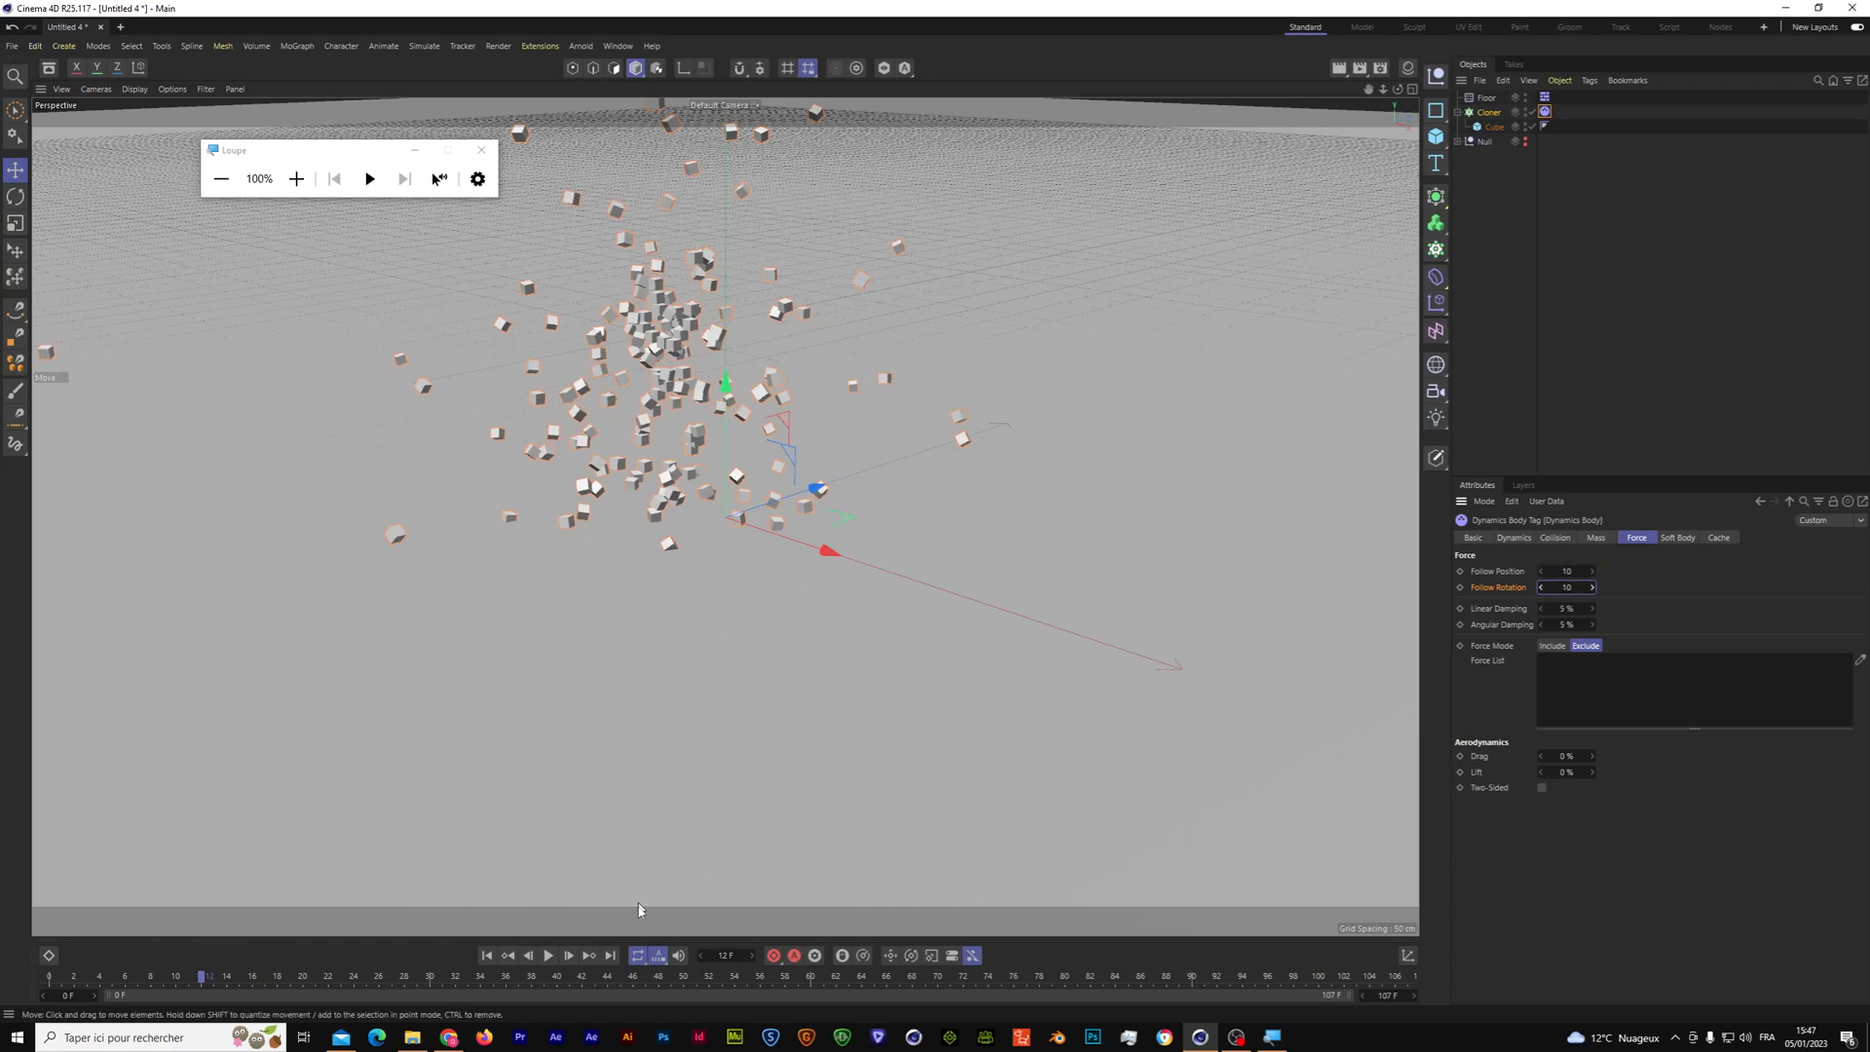
Step: Replay the simulation from the first frame, and set Follow Position and Follow Rotation to 100 on the Cloner's dynamics tag
left_click(487, 955)
left_click(549, 956)
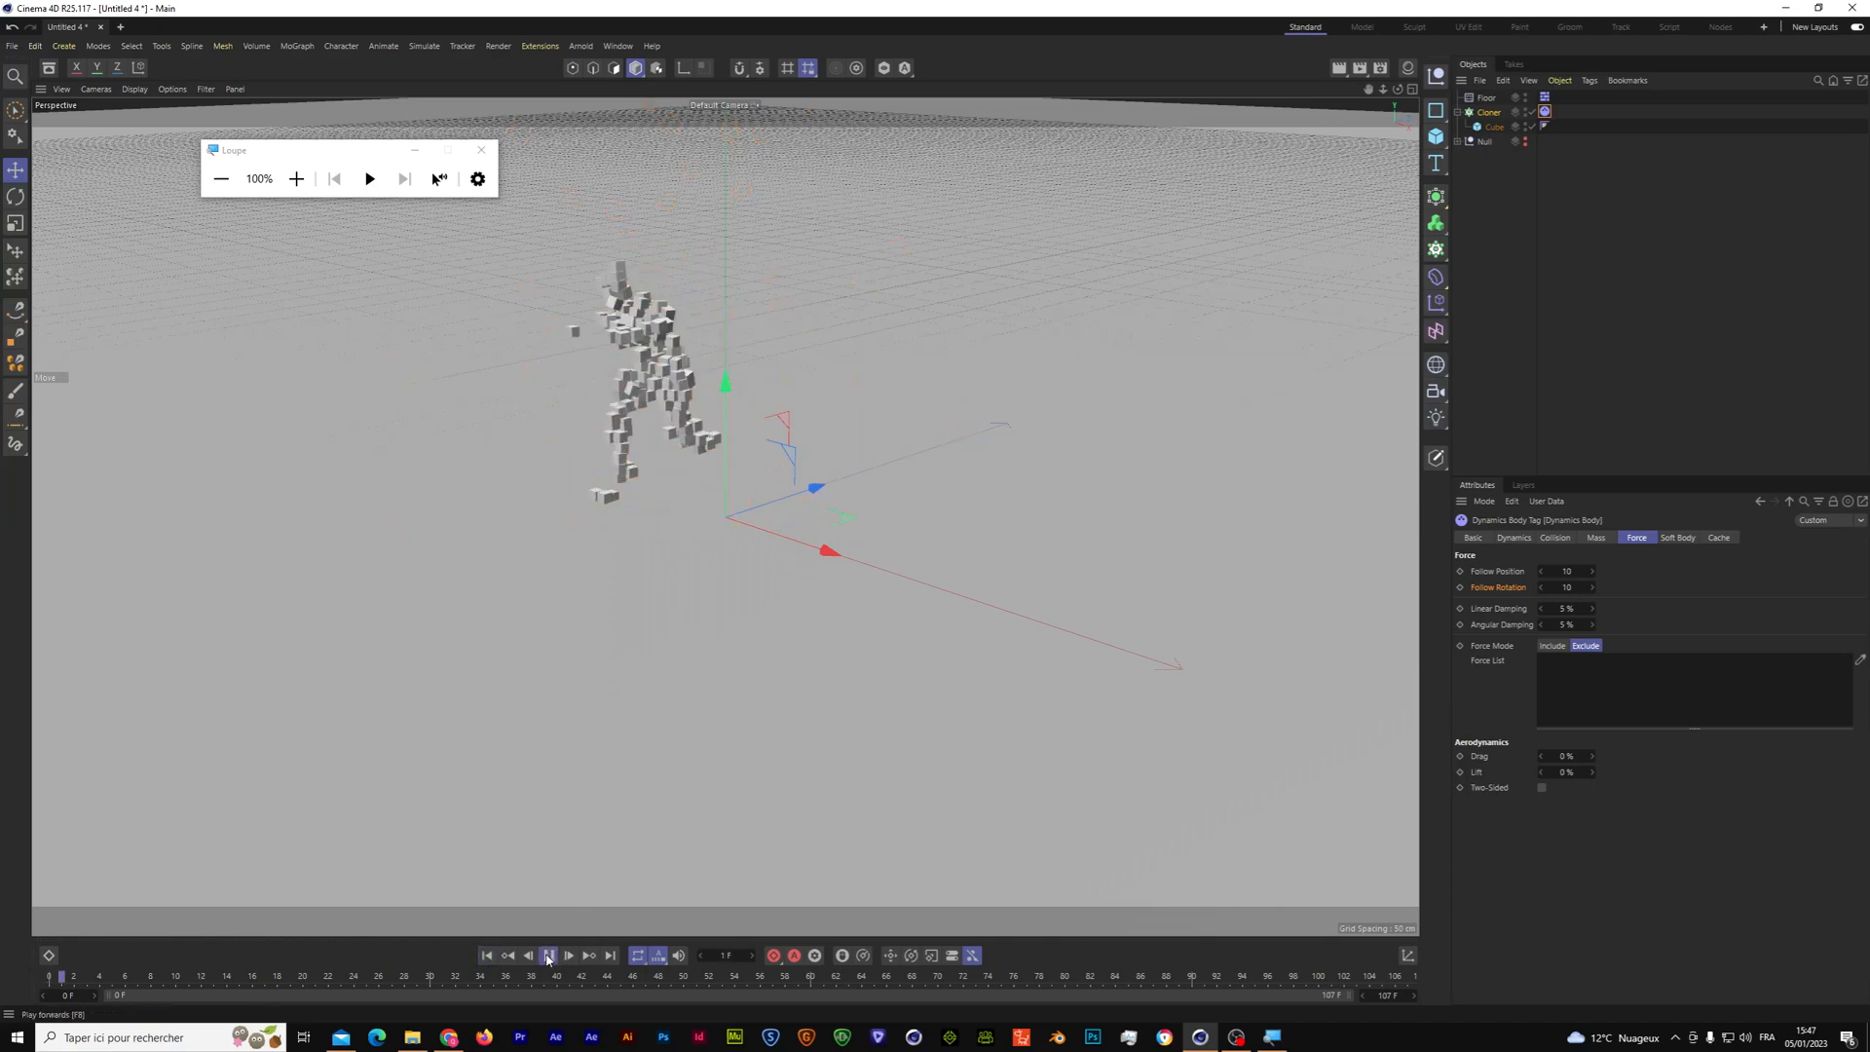
double_click(1566, 571)
type("10")
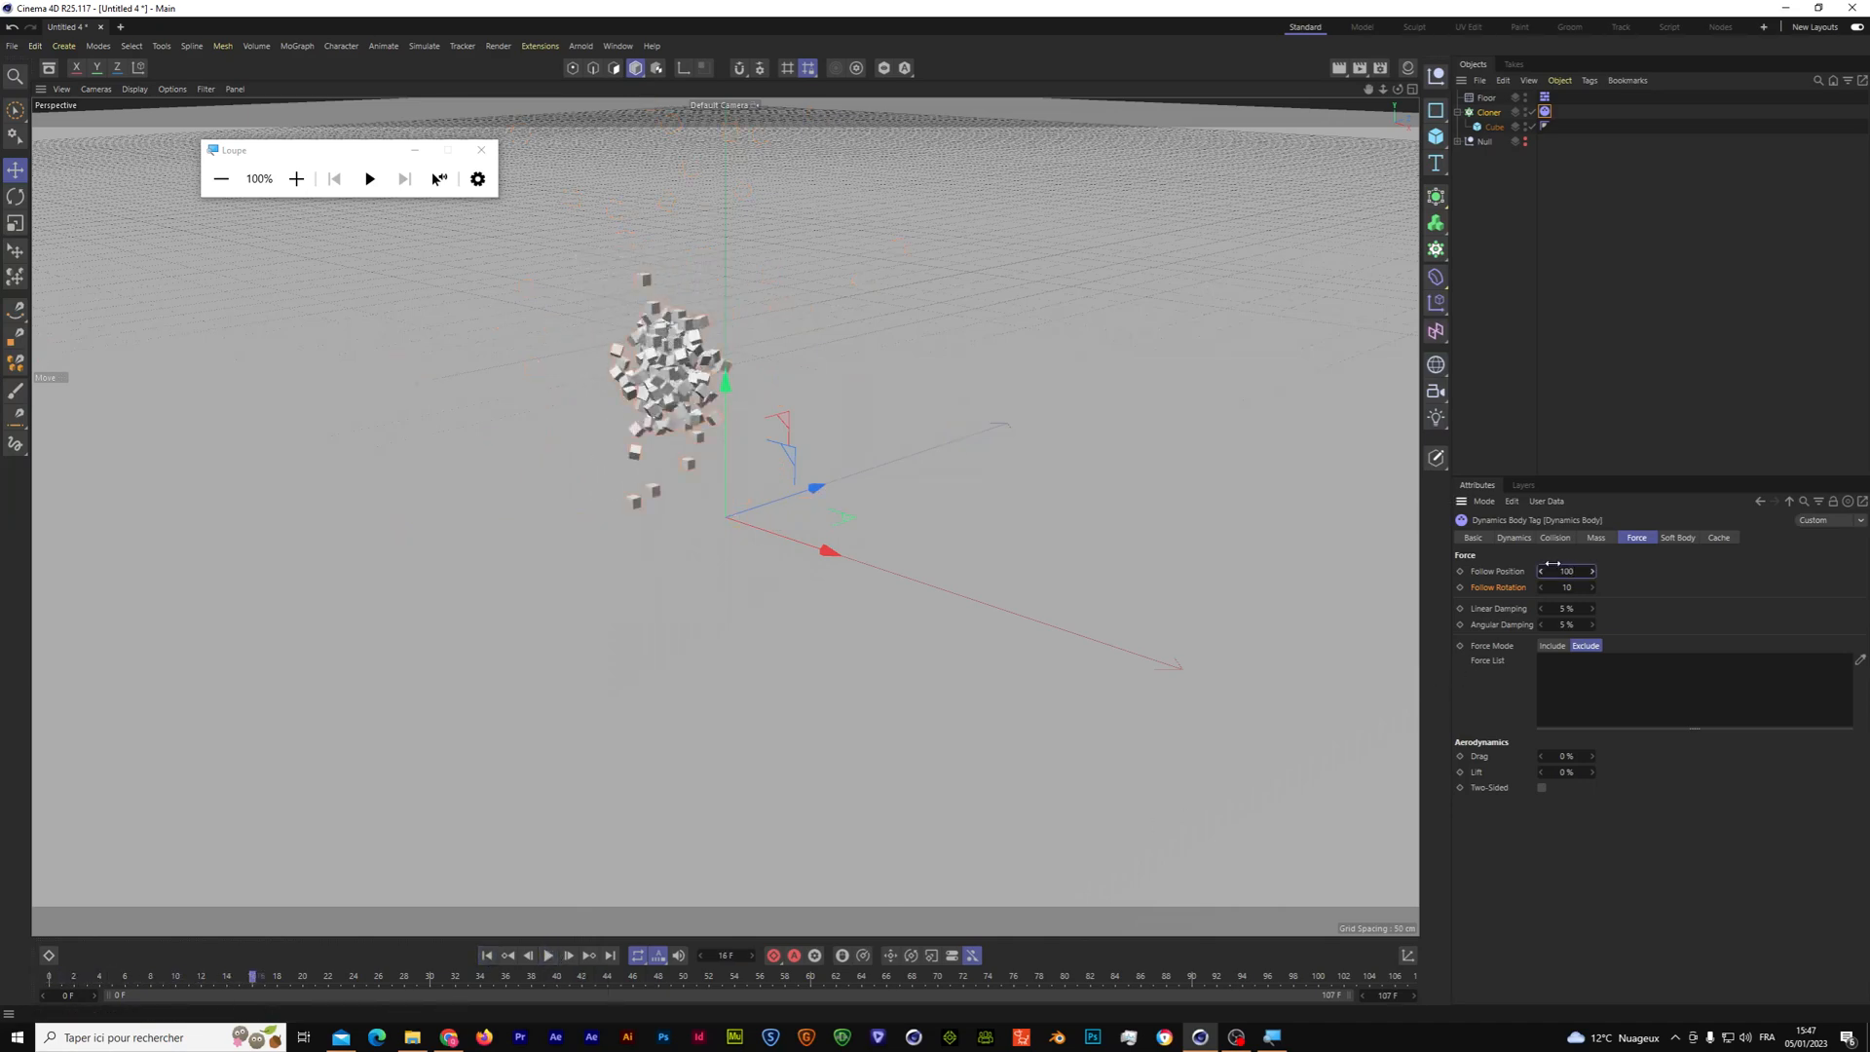
key("Tab")
key("ctrl+d")
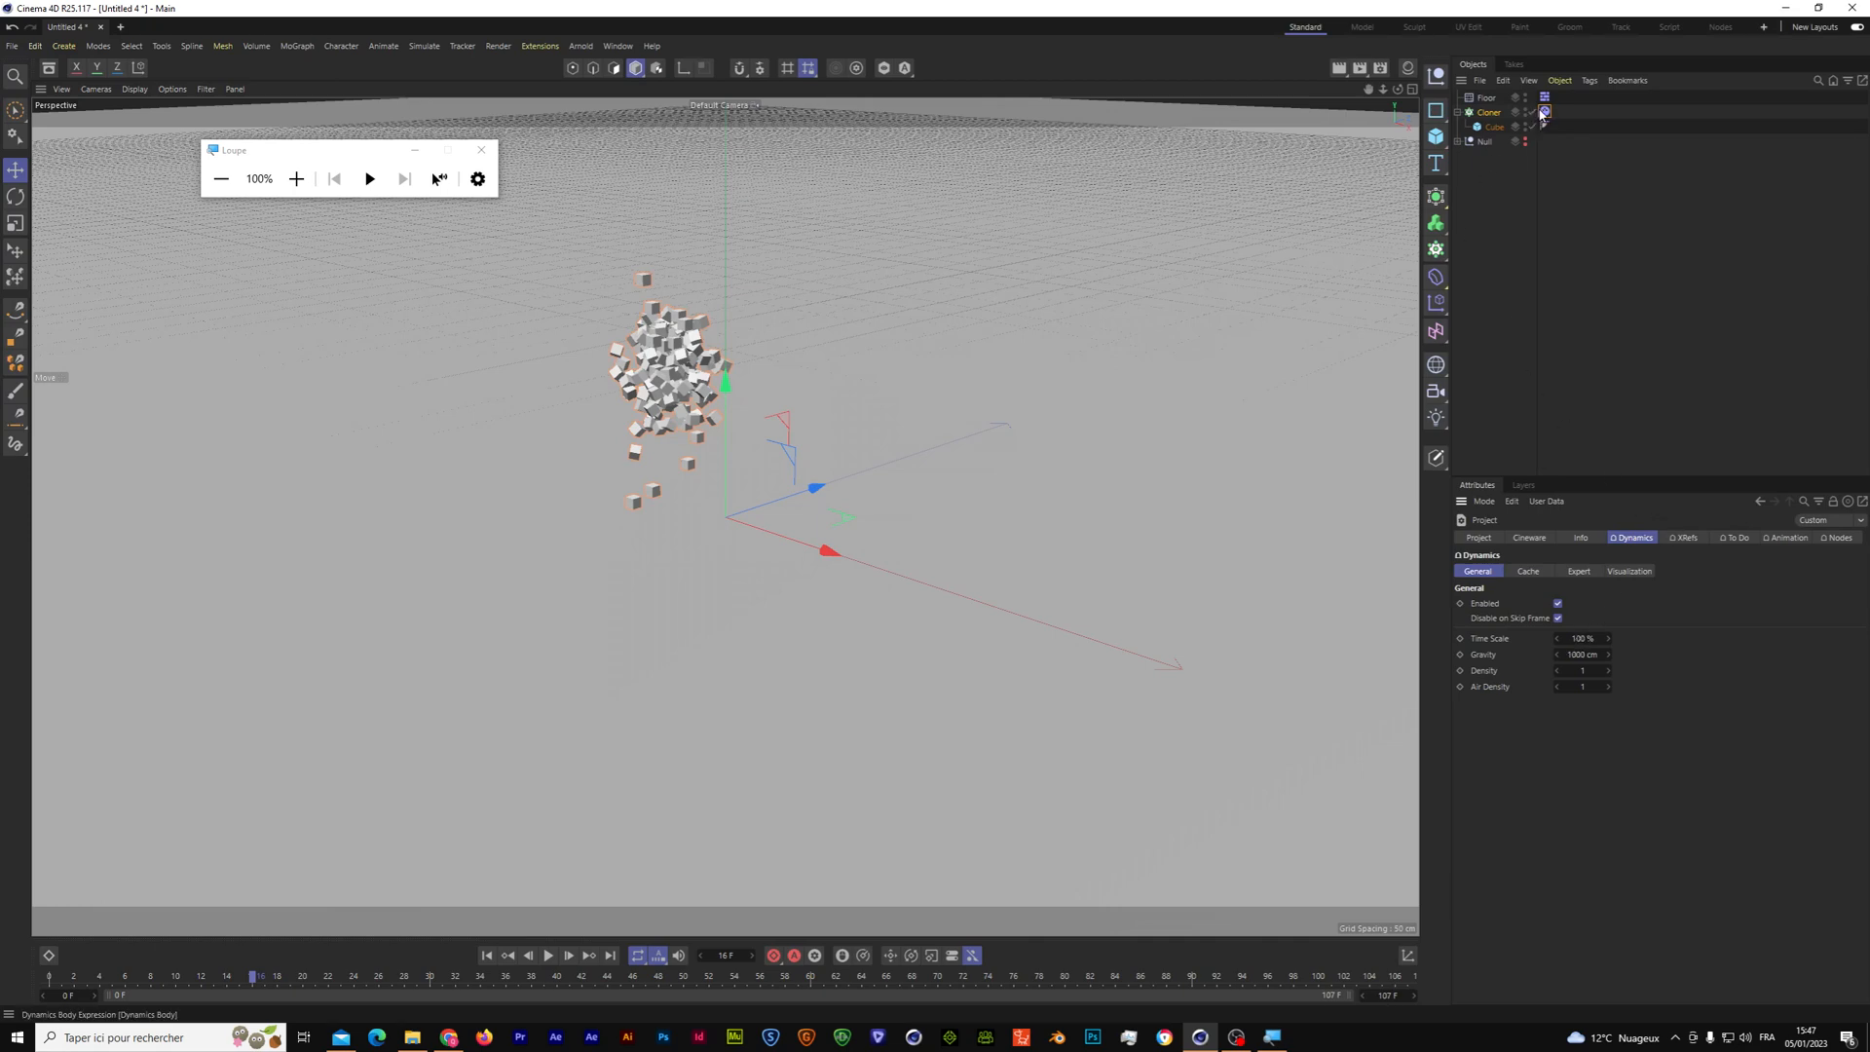
left_click(1543, 112)
Step: Rewind to the start and play the simulation to check how closely the cubes follow the character's shape
left_click(509, 957)
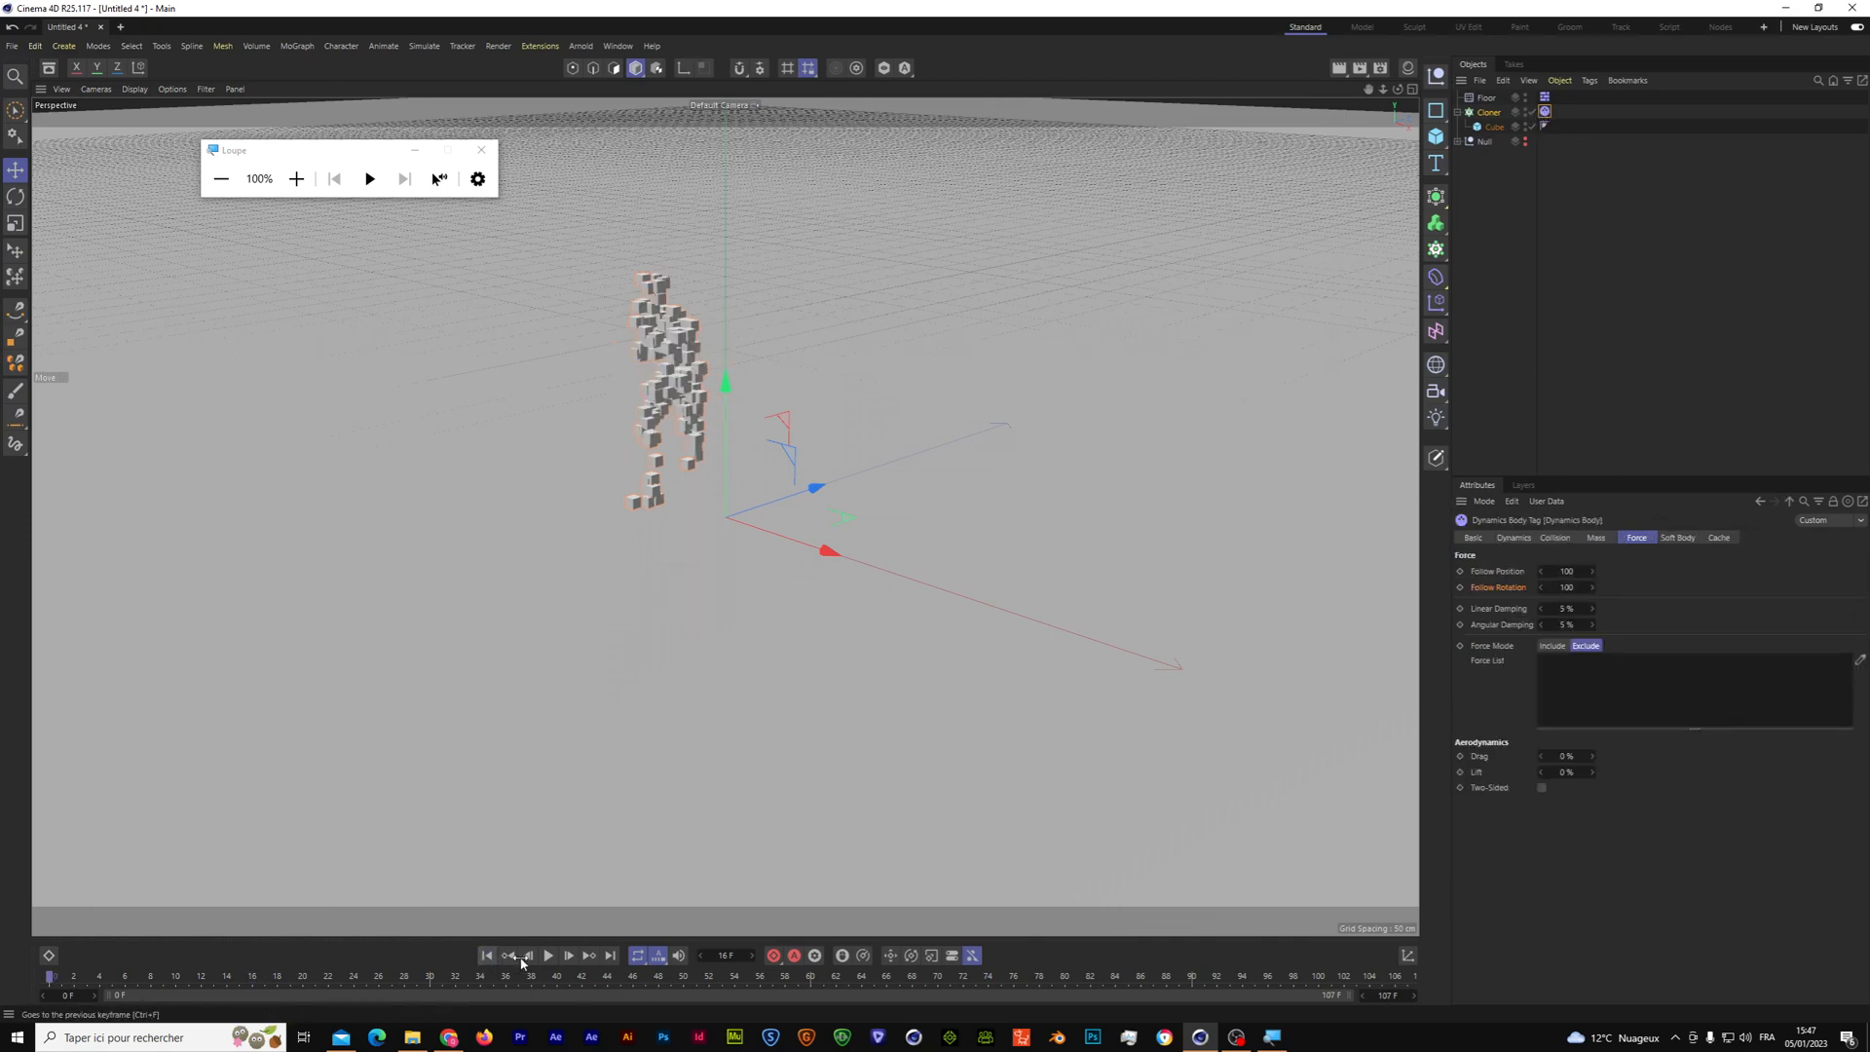
left_click(547, 956)
left_click(547, 955)
Step: Re-enter the Cloner's Follow Position and Follow Rotation as 100 and play the simulation further
left_click(1567, 571)
type("100")
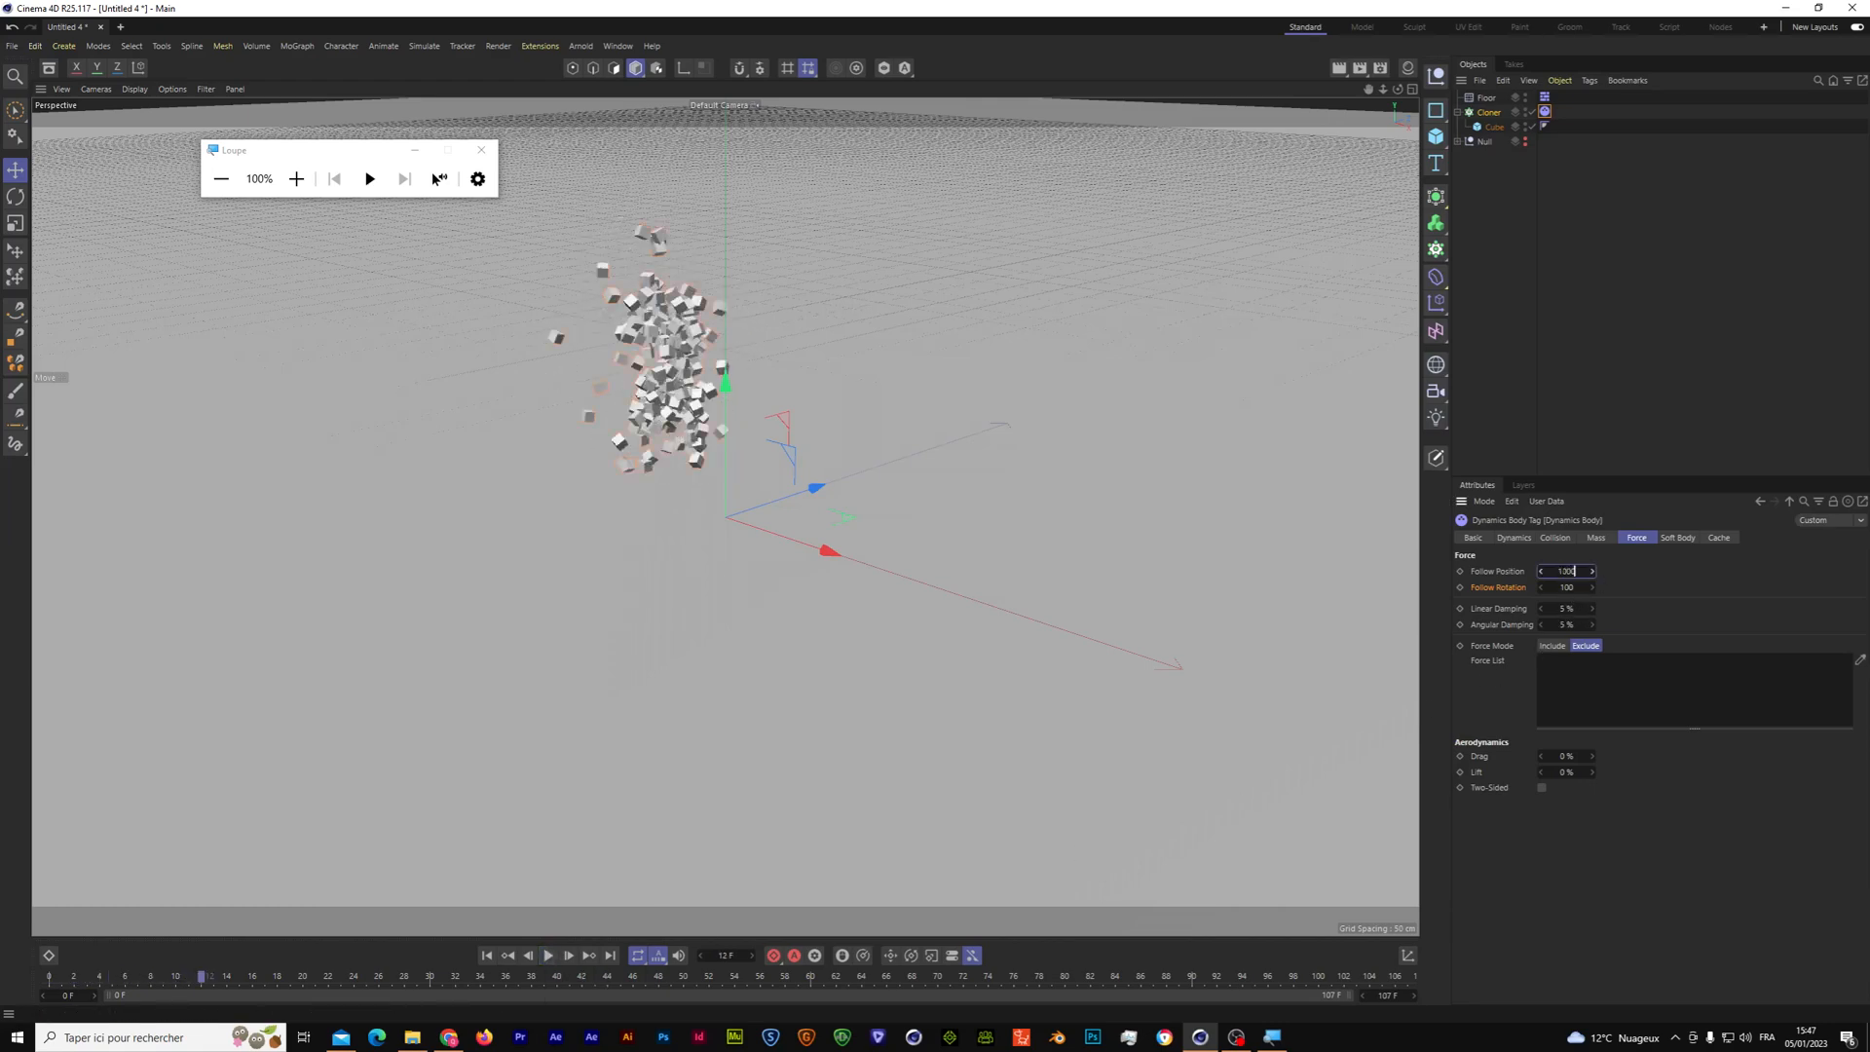
key("Tab")
type("10")
left_click(548, 957)
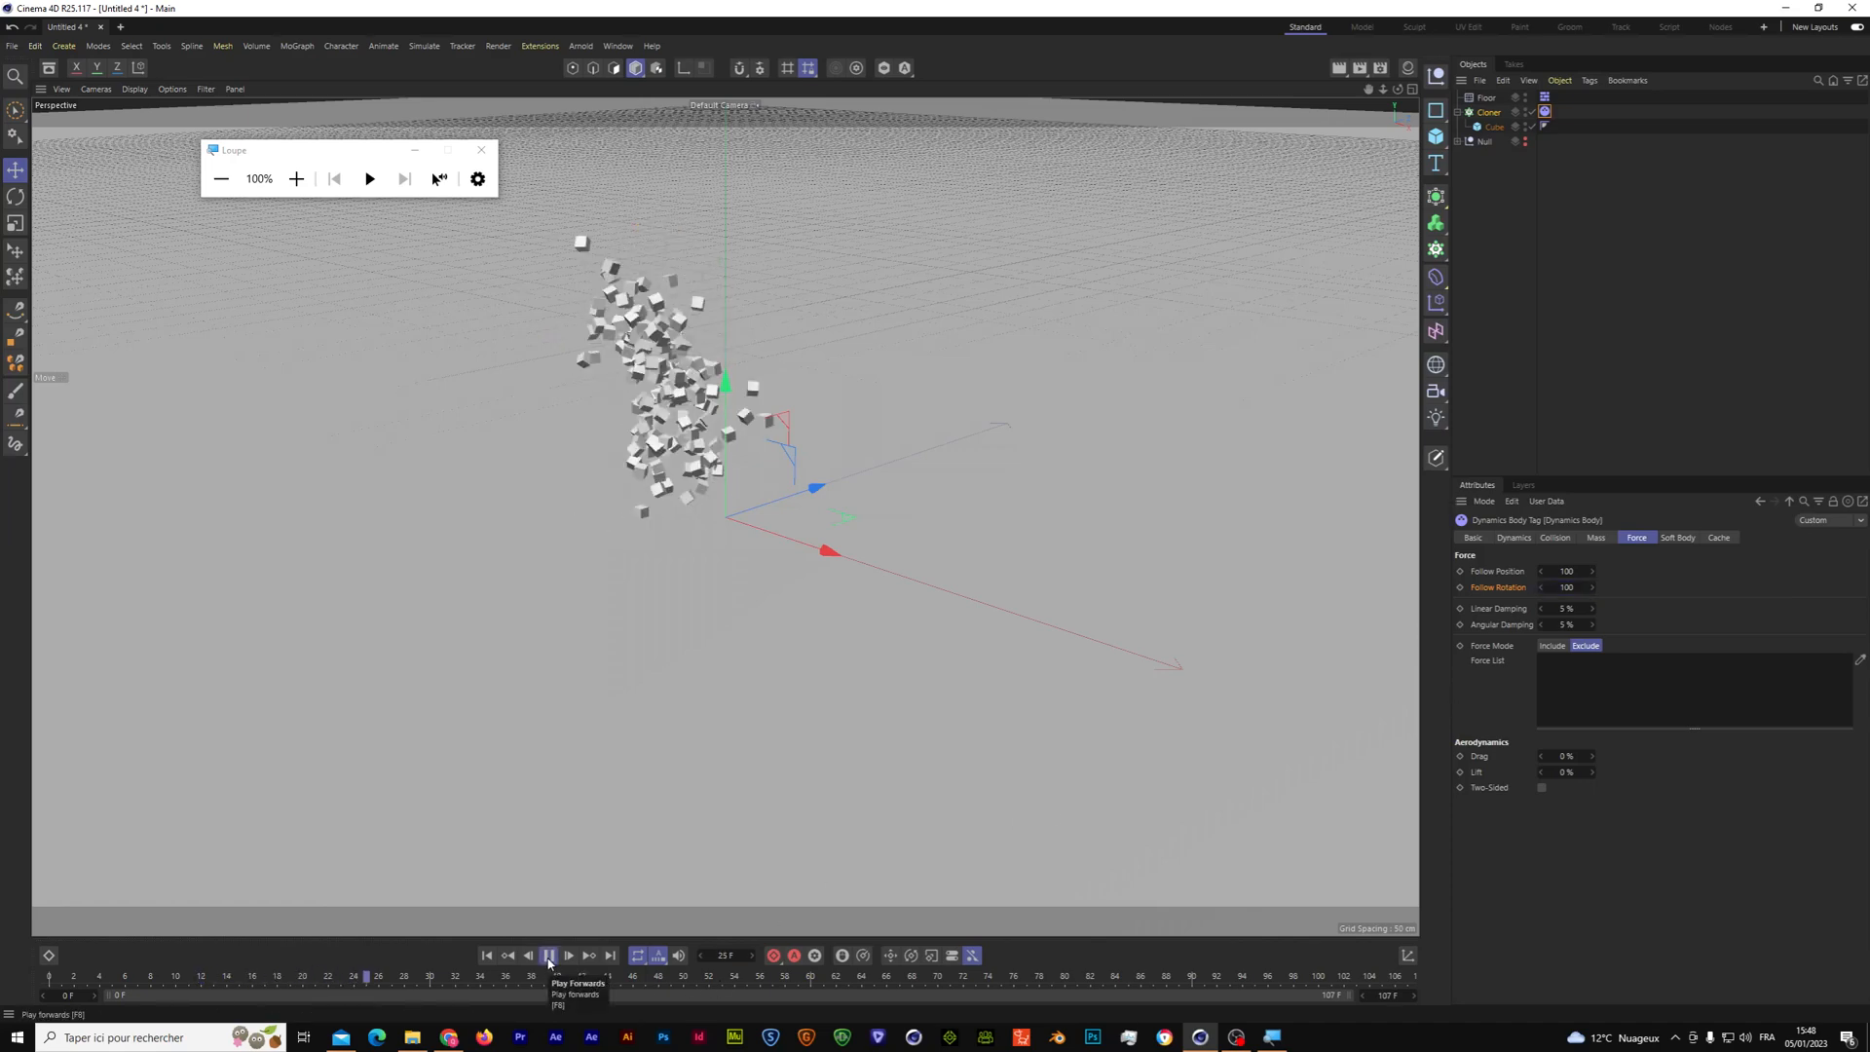
left_click(548, 956)
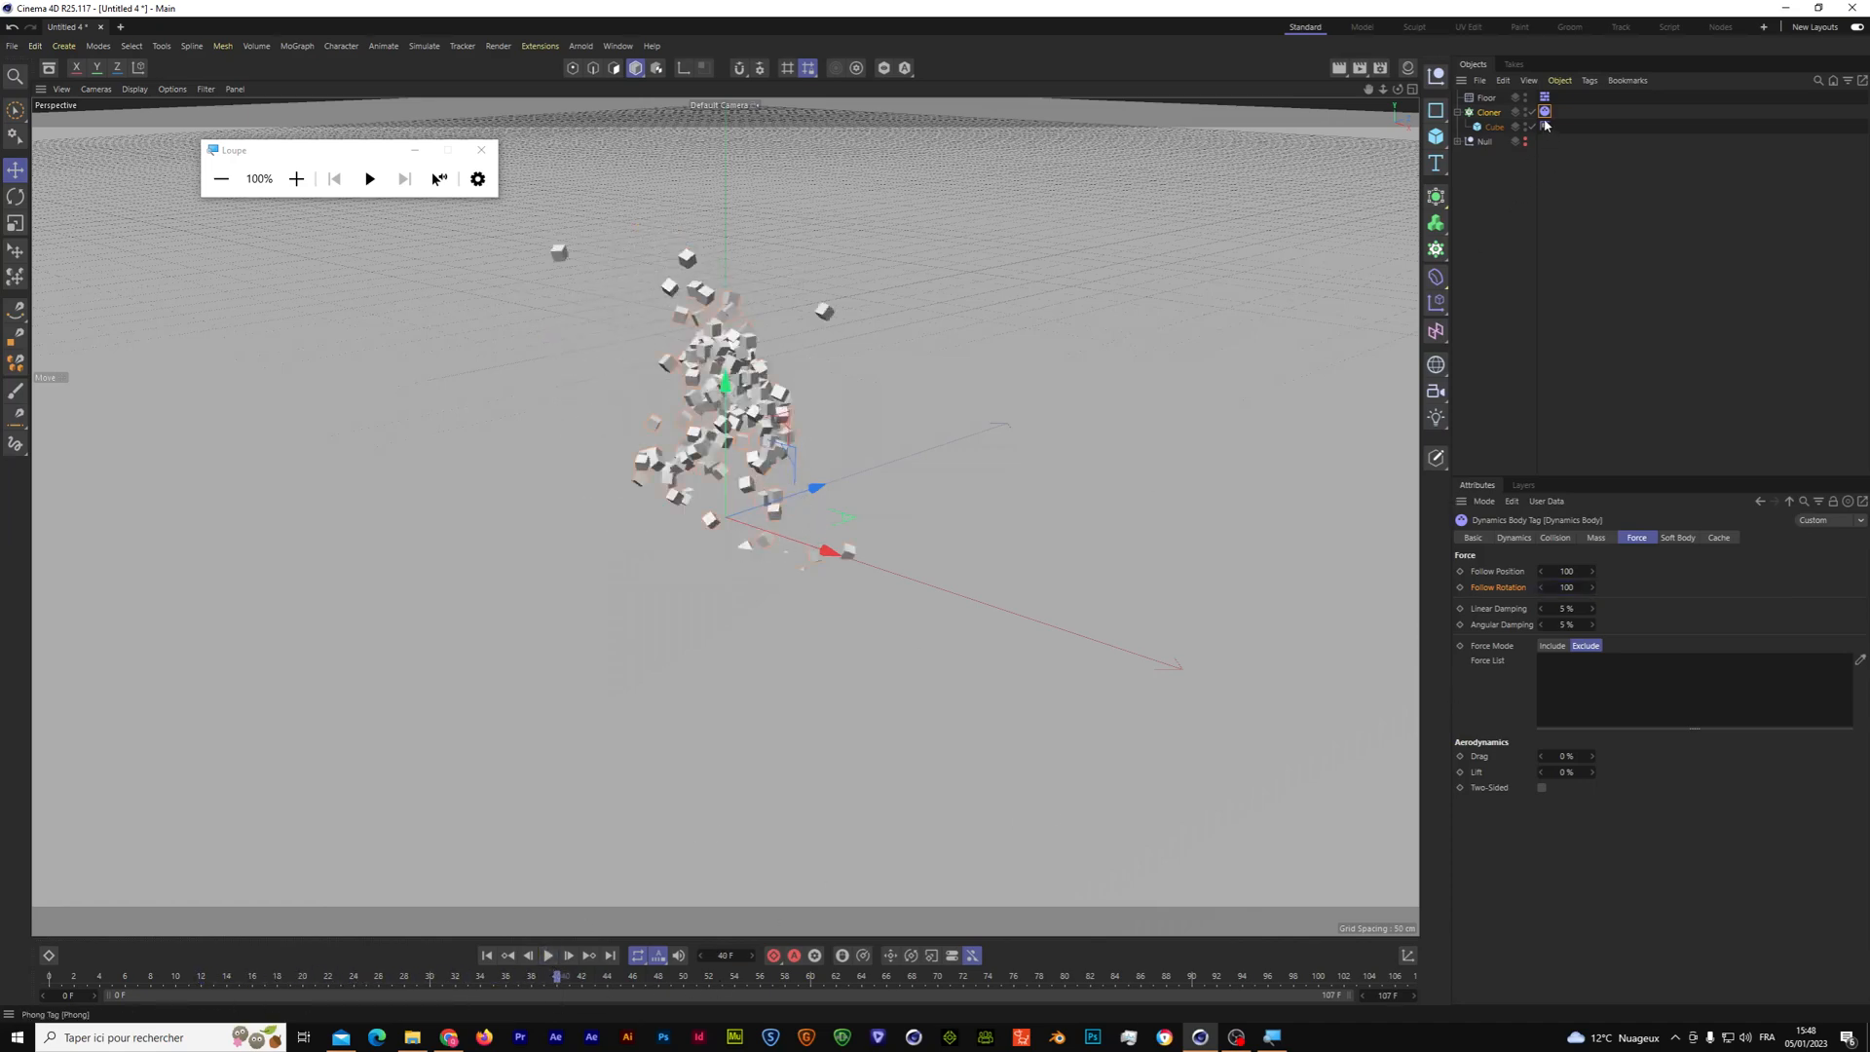
Step: Delete the dynamics tags from the Cloner and the Floor
left_click(1790, 210)
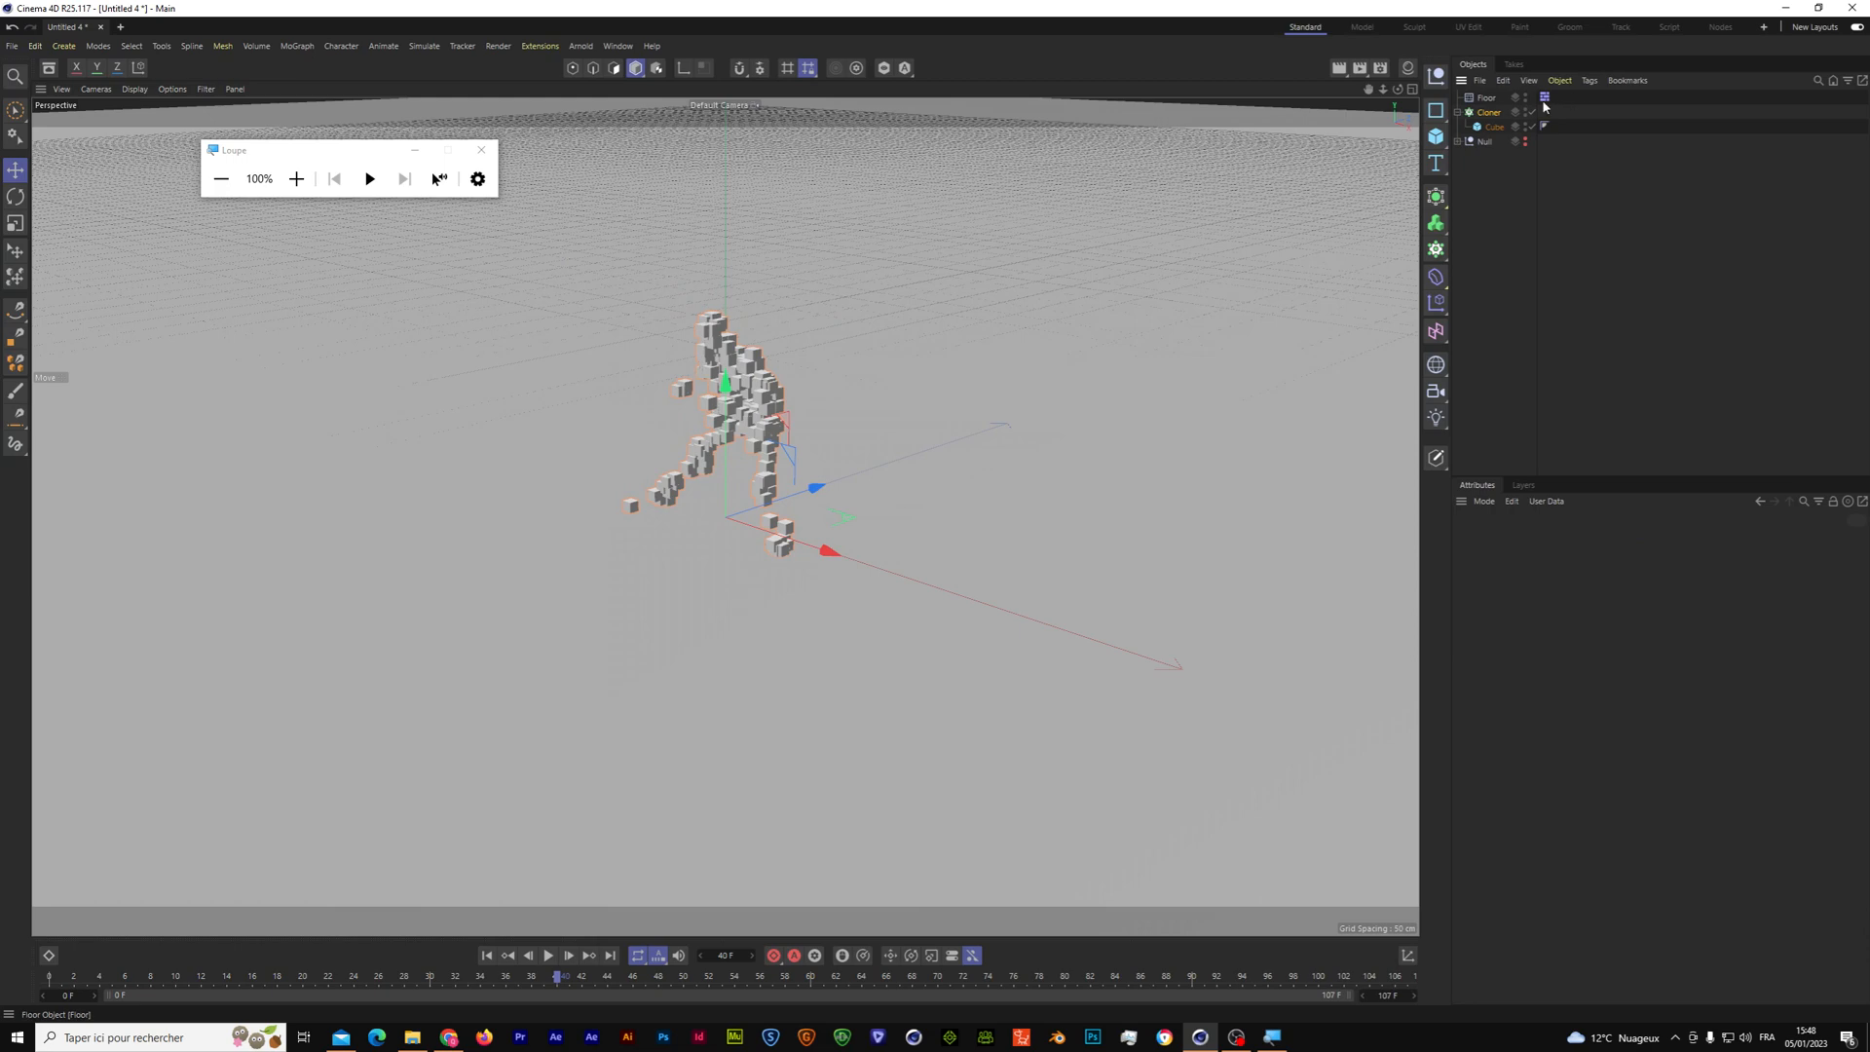
left_click(1484, 141)
left_click(1598, 152)
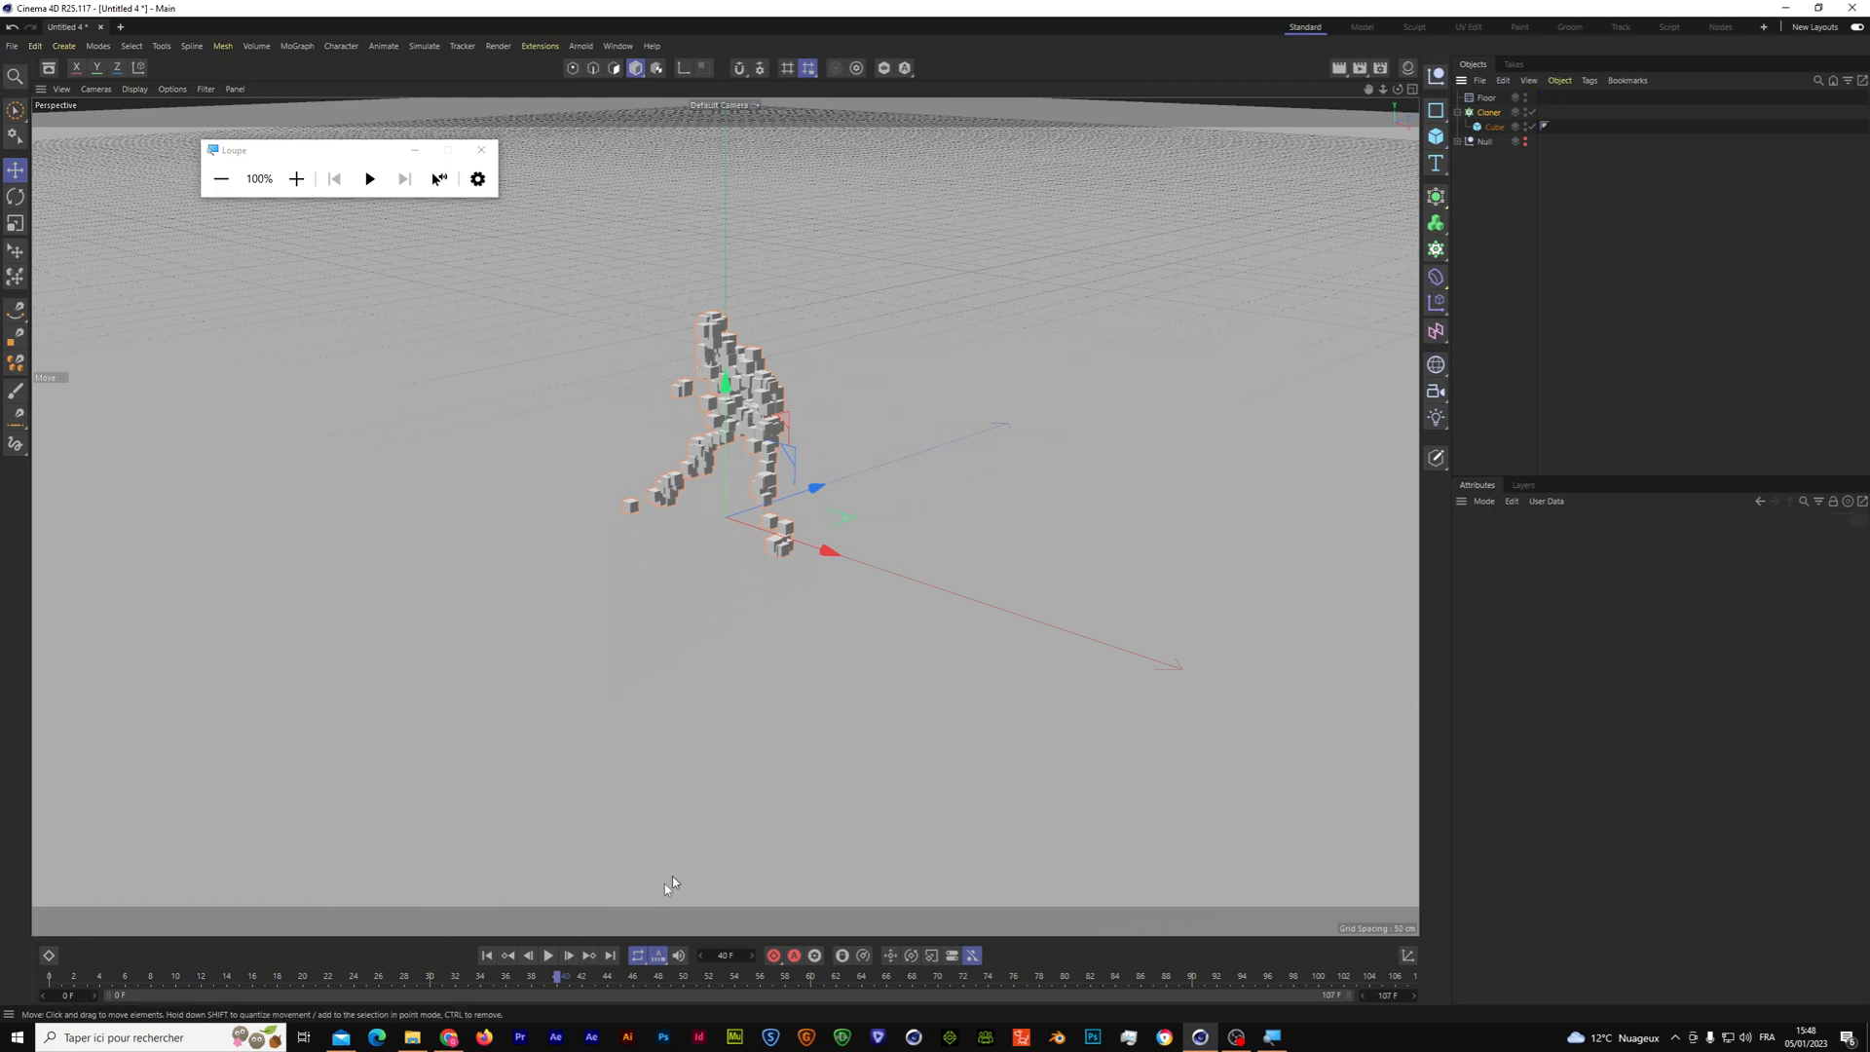
Step: Play the cube-character animation without dynamics and check its motion from the front
left_click(548, 955)
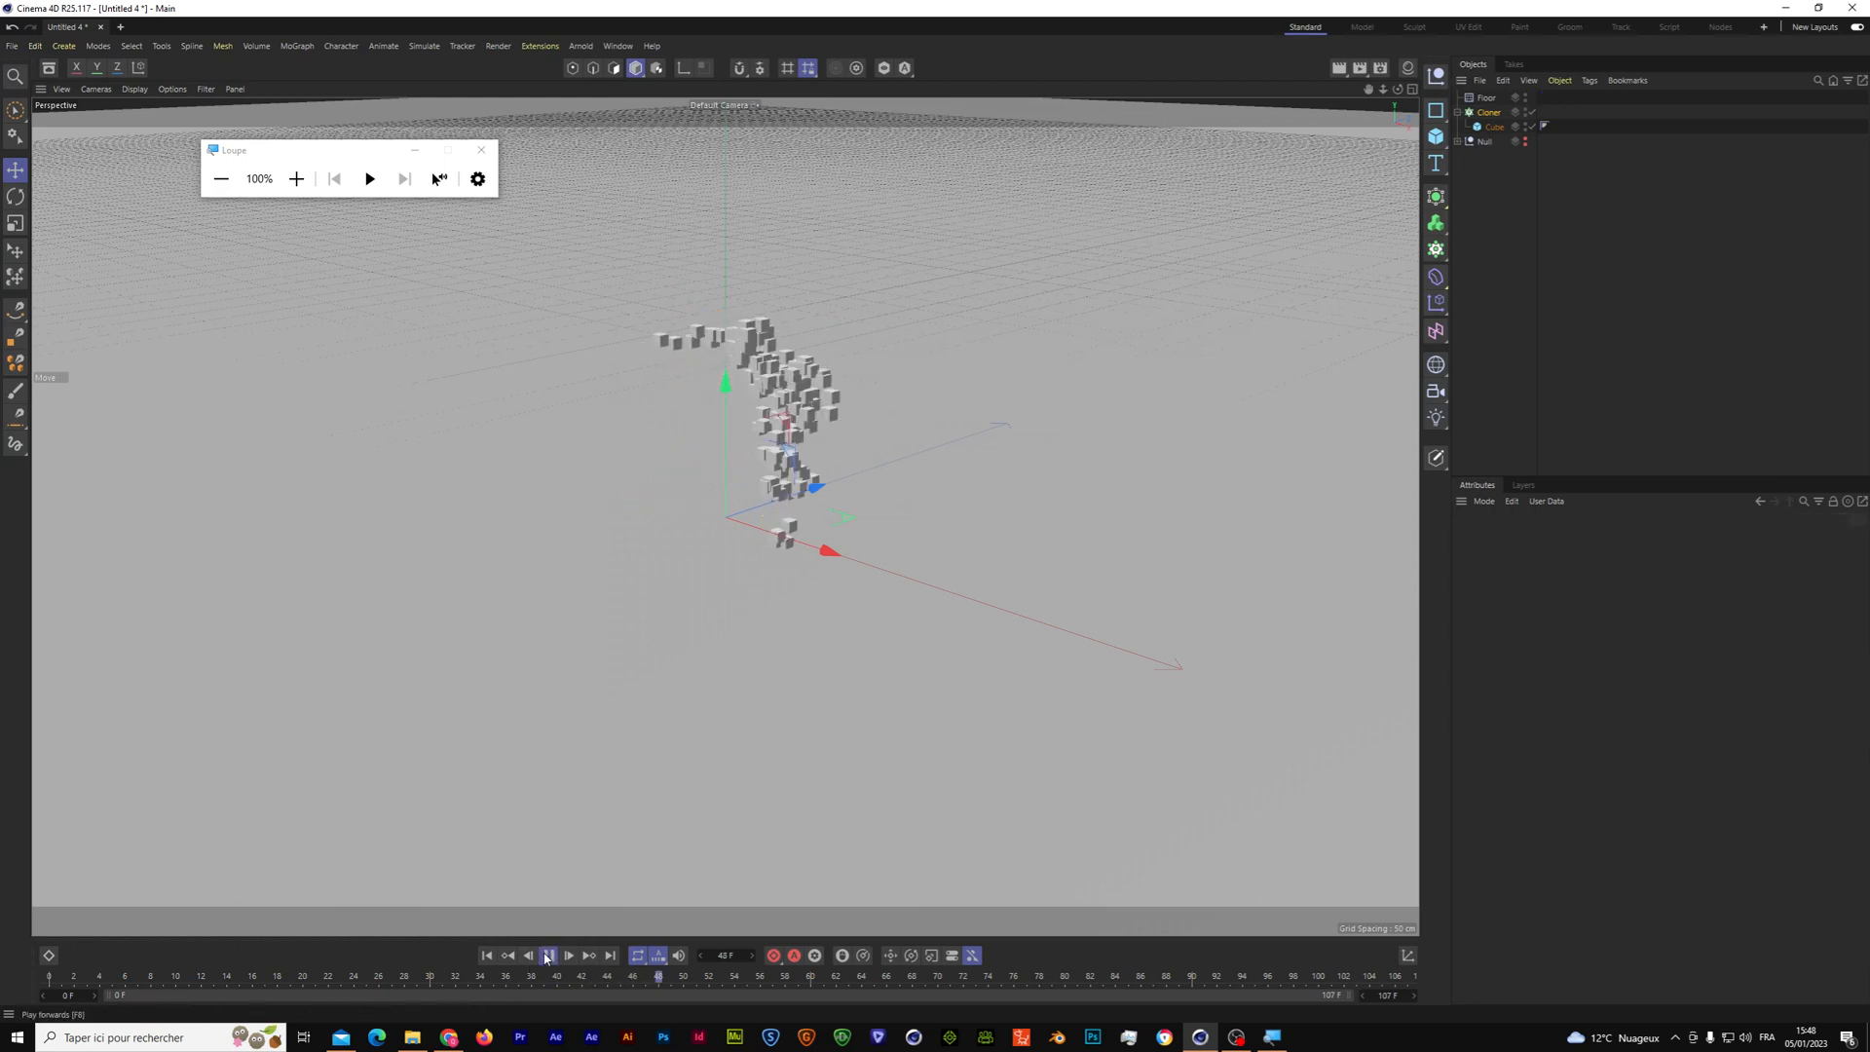
left_click(547, 958)
left_click_drag(1399, 90, 1461, 65)
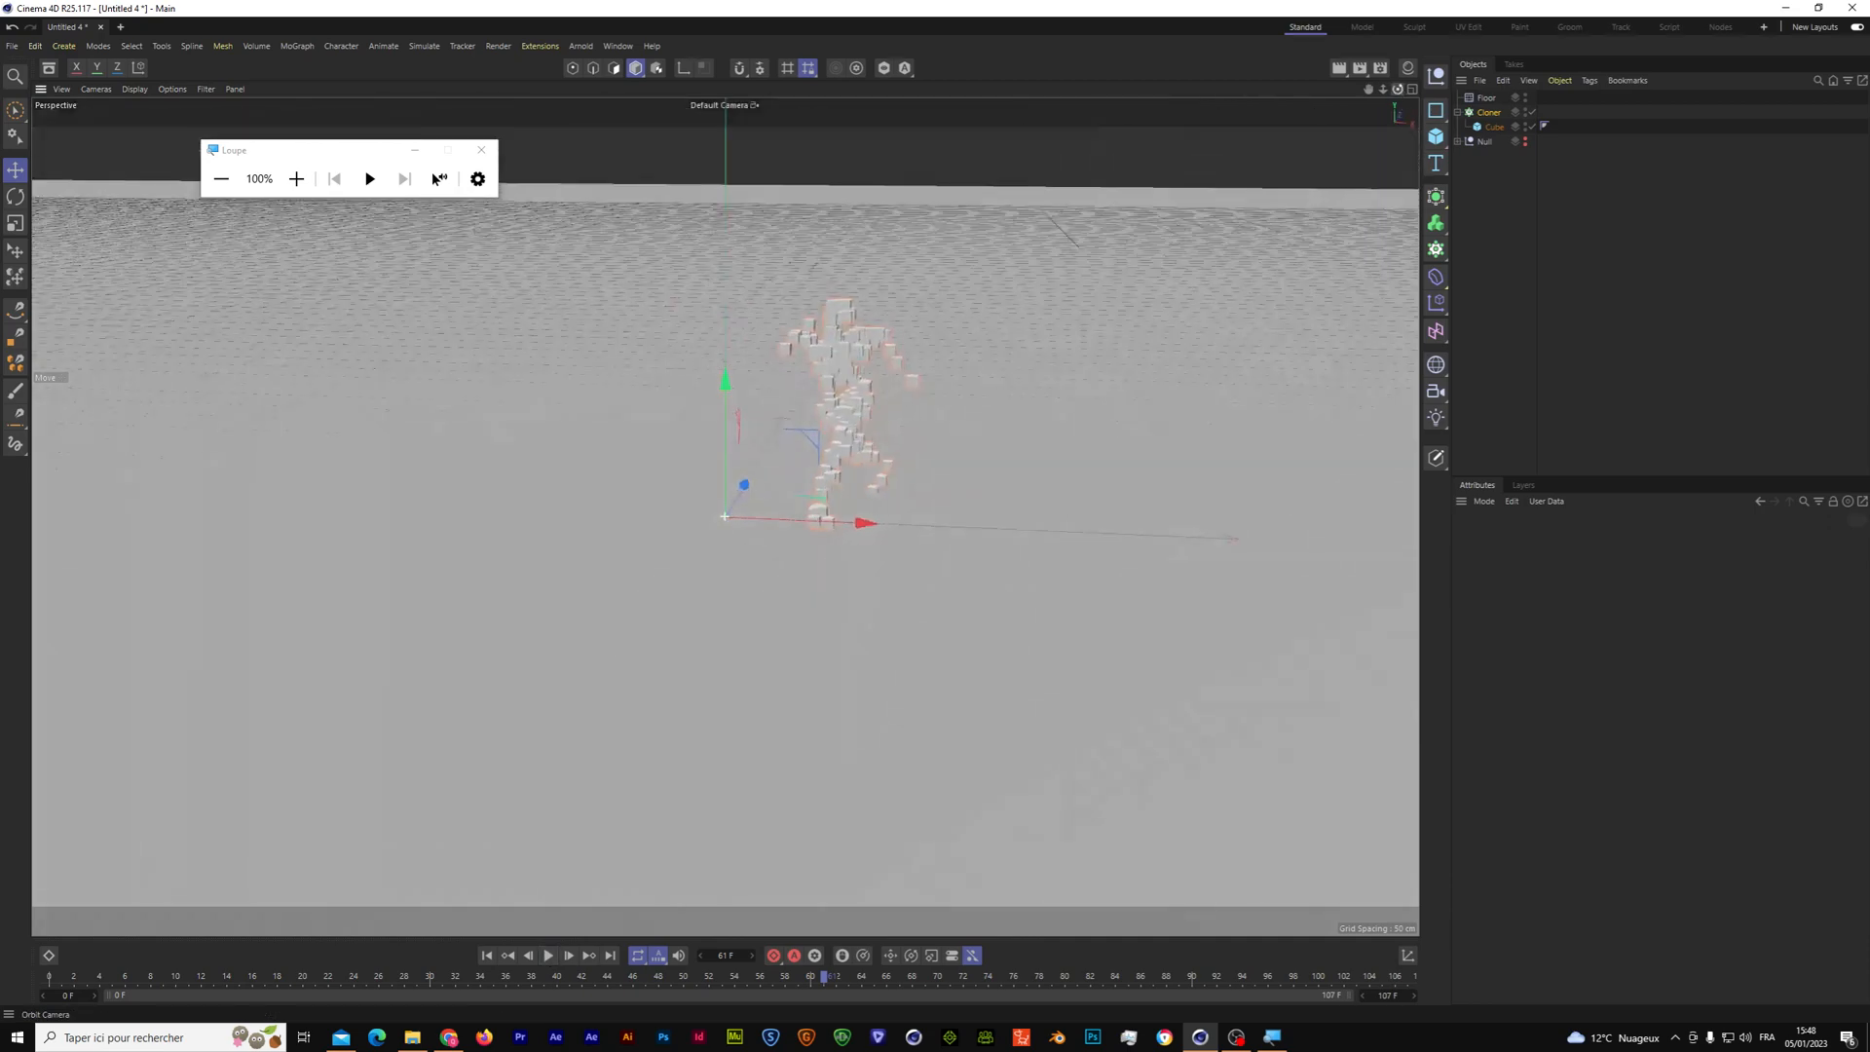
left_click(549, 956)
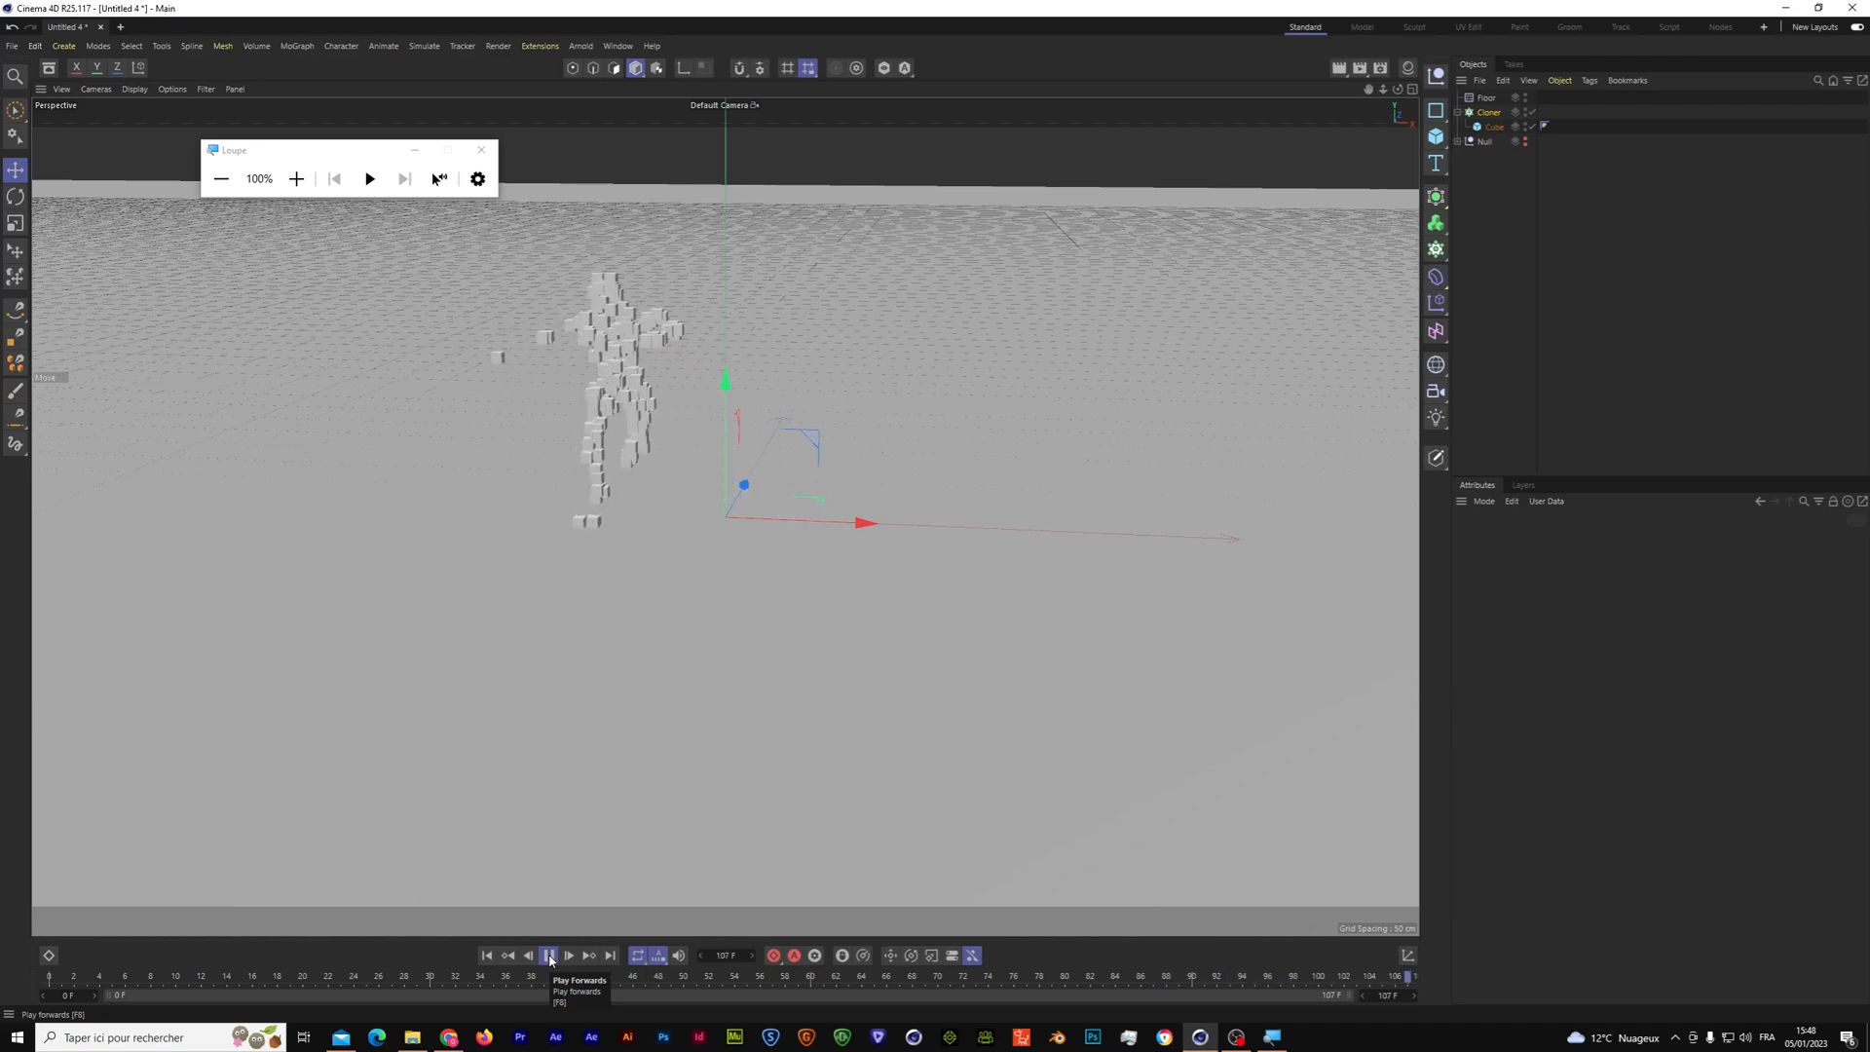
left_click(549, 956)
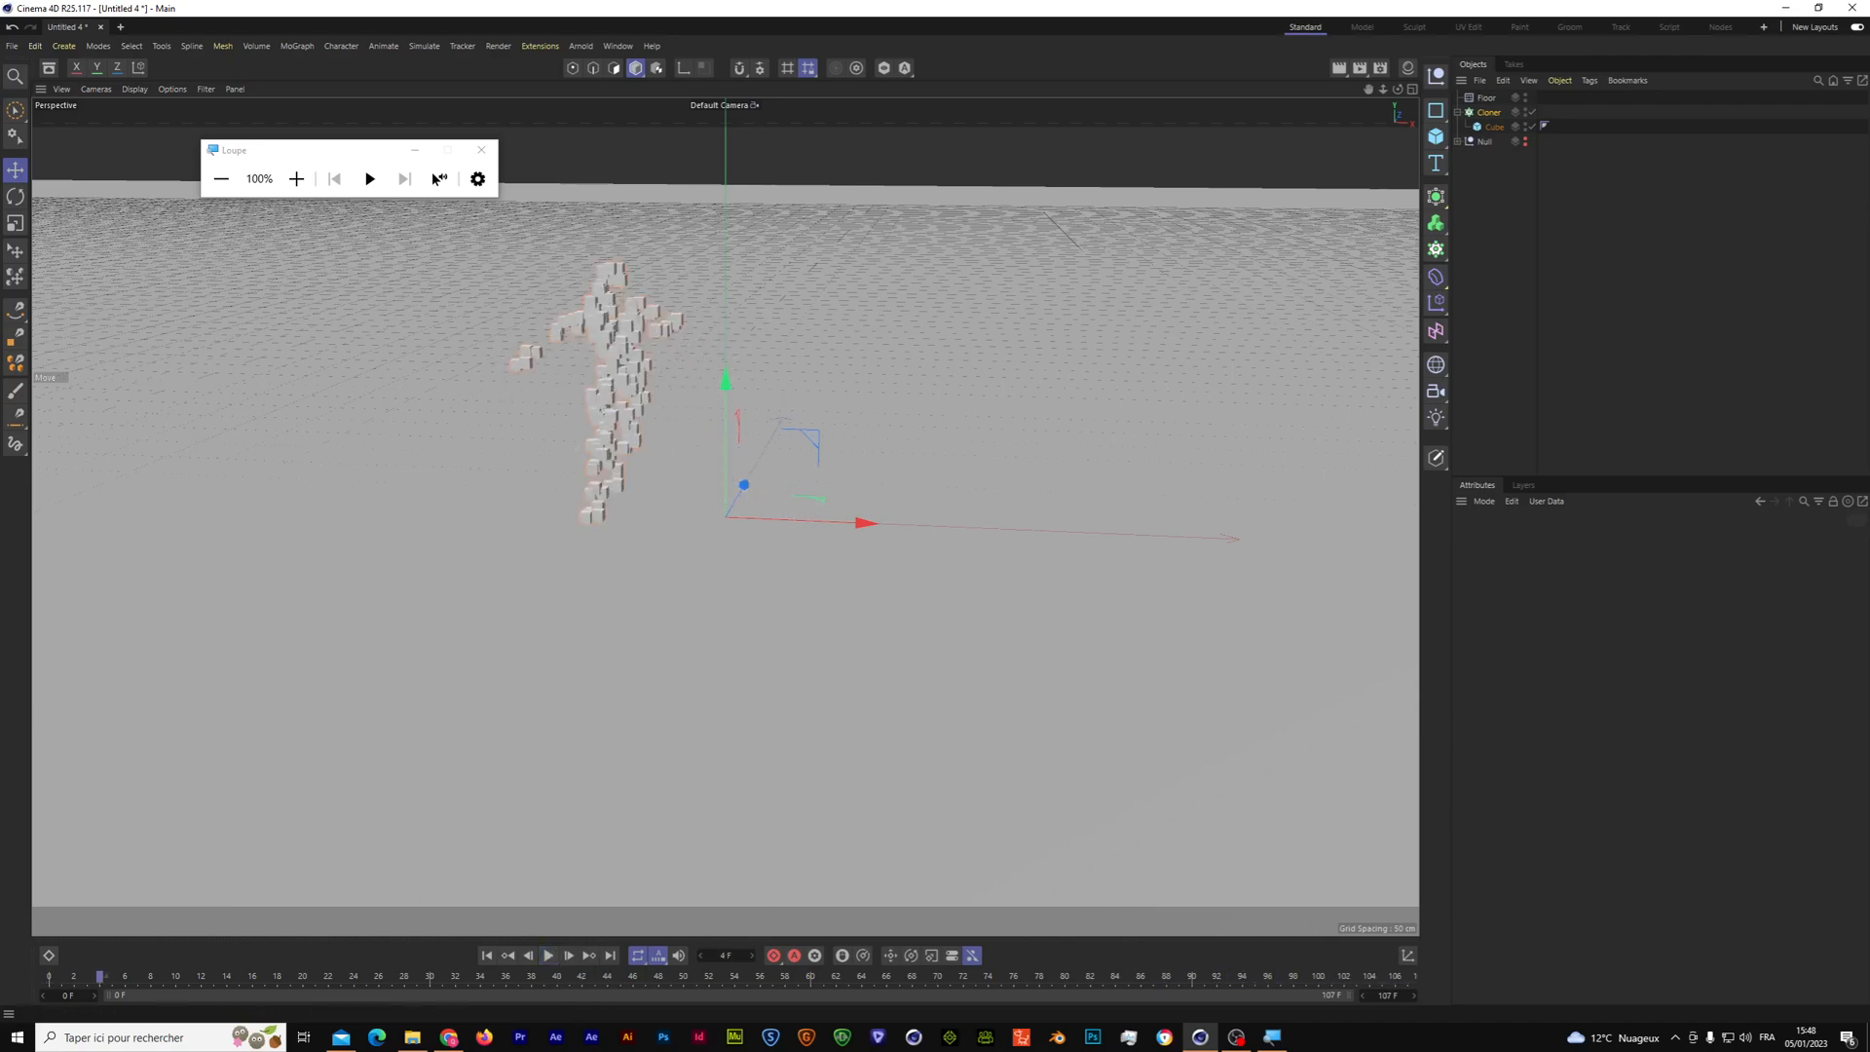